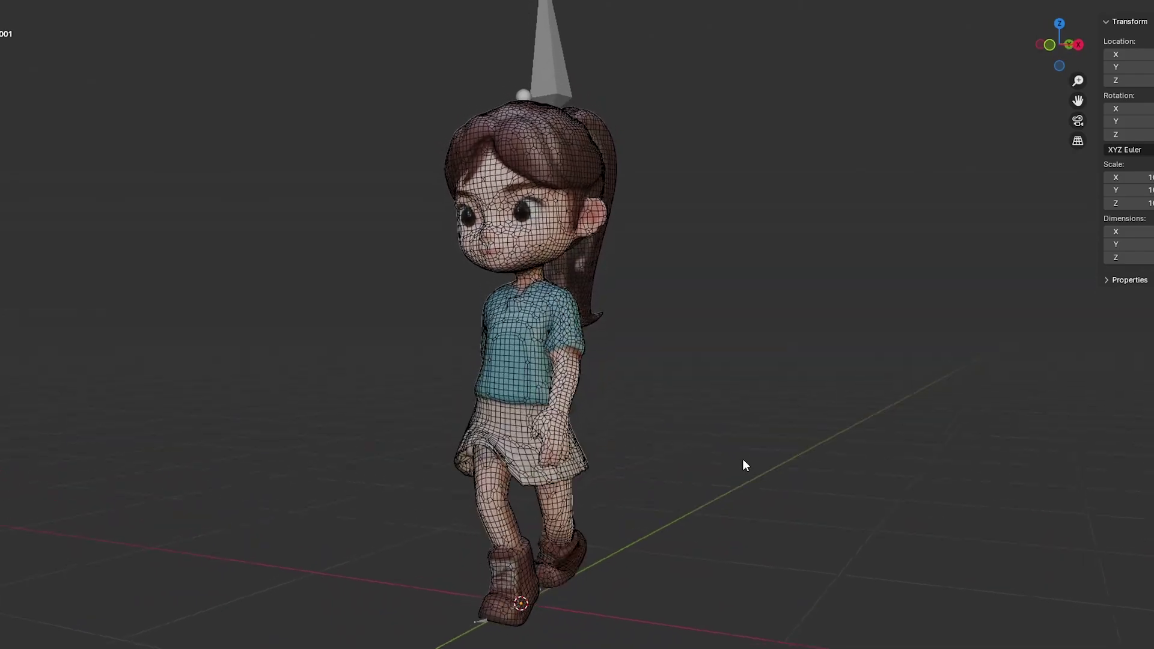
middle_drag(743, 461, 812, 460)
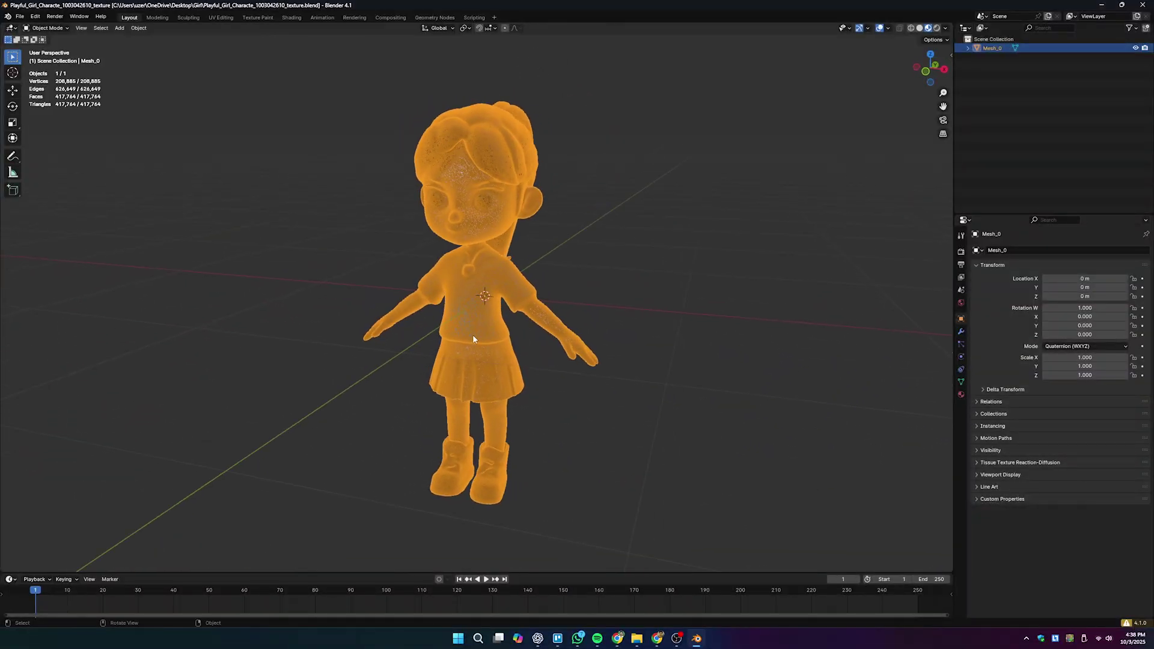
scroll(471, 332, up, 8)
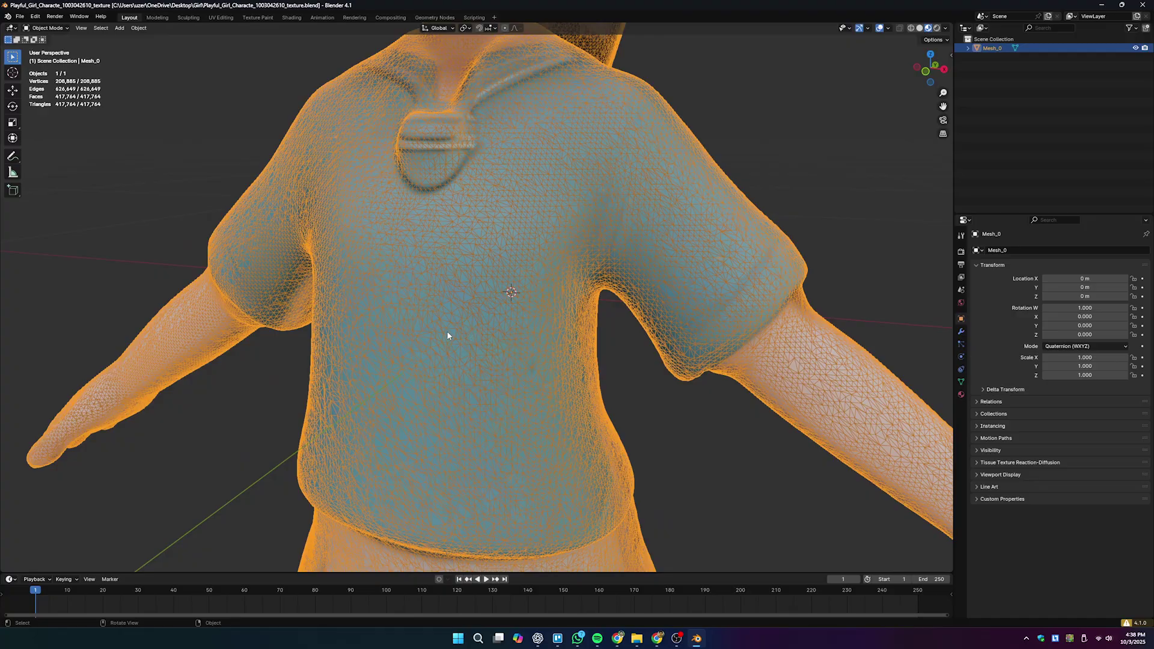
middle_drag(422, 338, 499, 336)
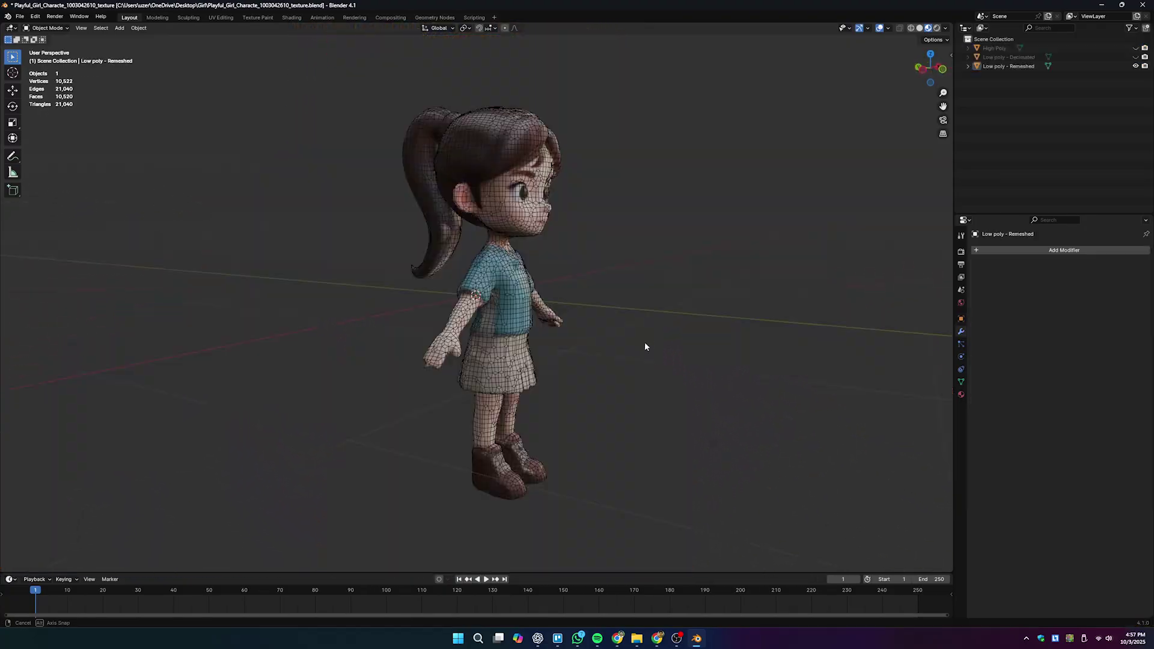
middle_drag(645, 347, 566, 304)
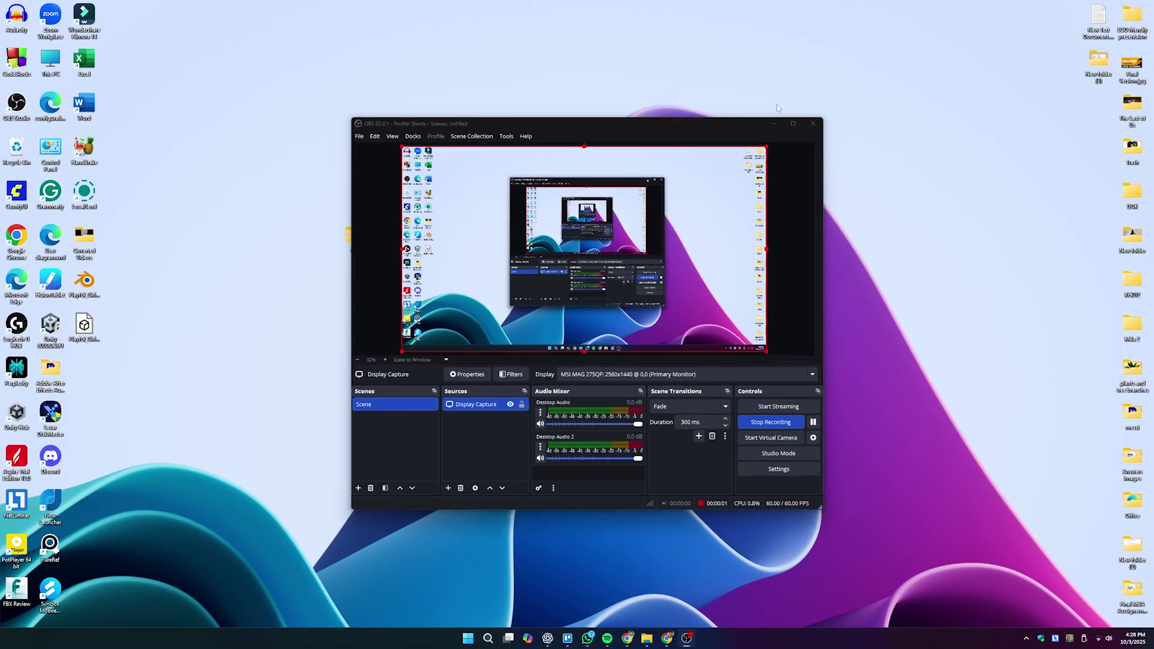
Open the Girl folder on the desktop and look through the girl character's reference images from several angles.
click(775, 104)
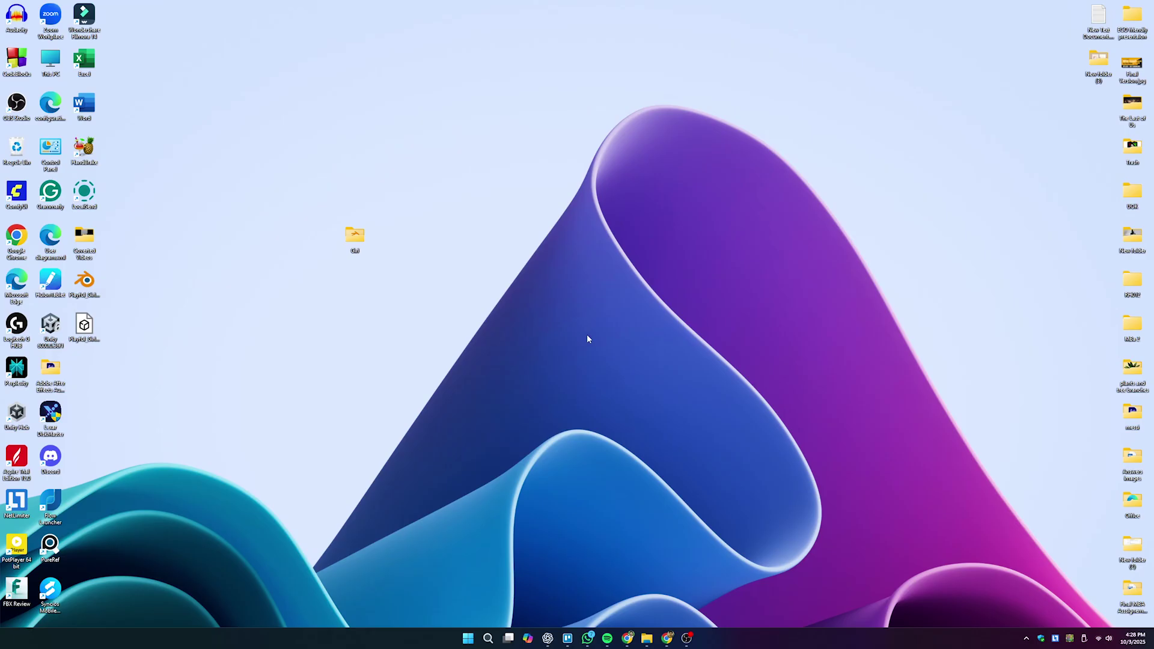
double_click(354, 237)
click(388, 160)
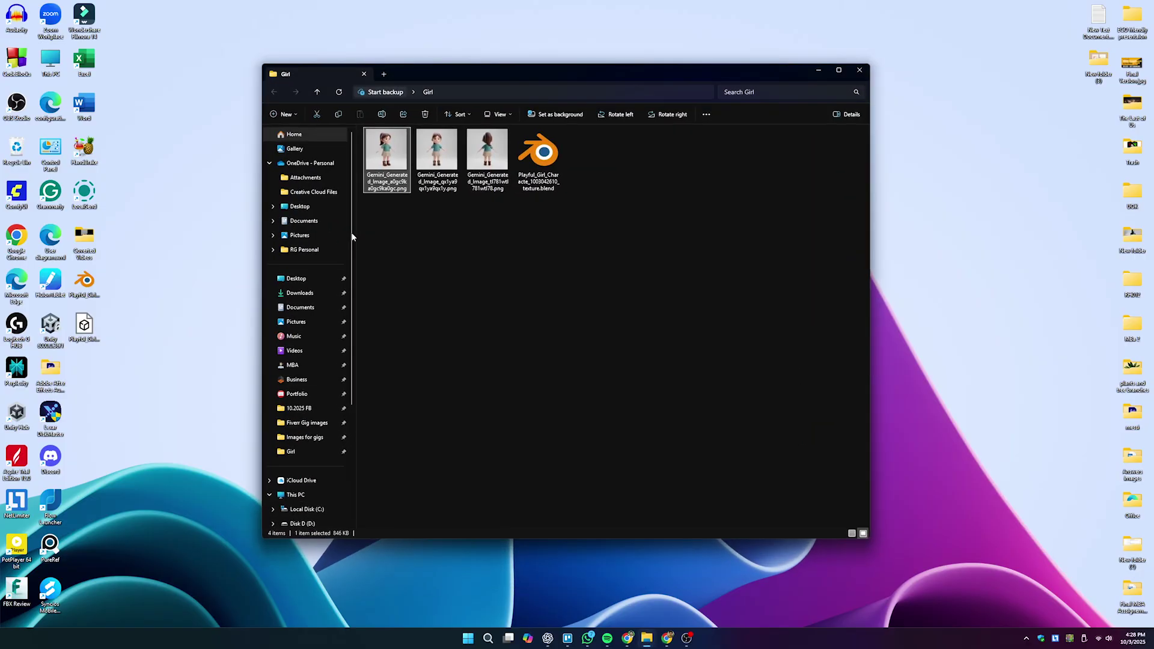
double_click(391, 168)
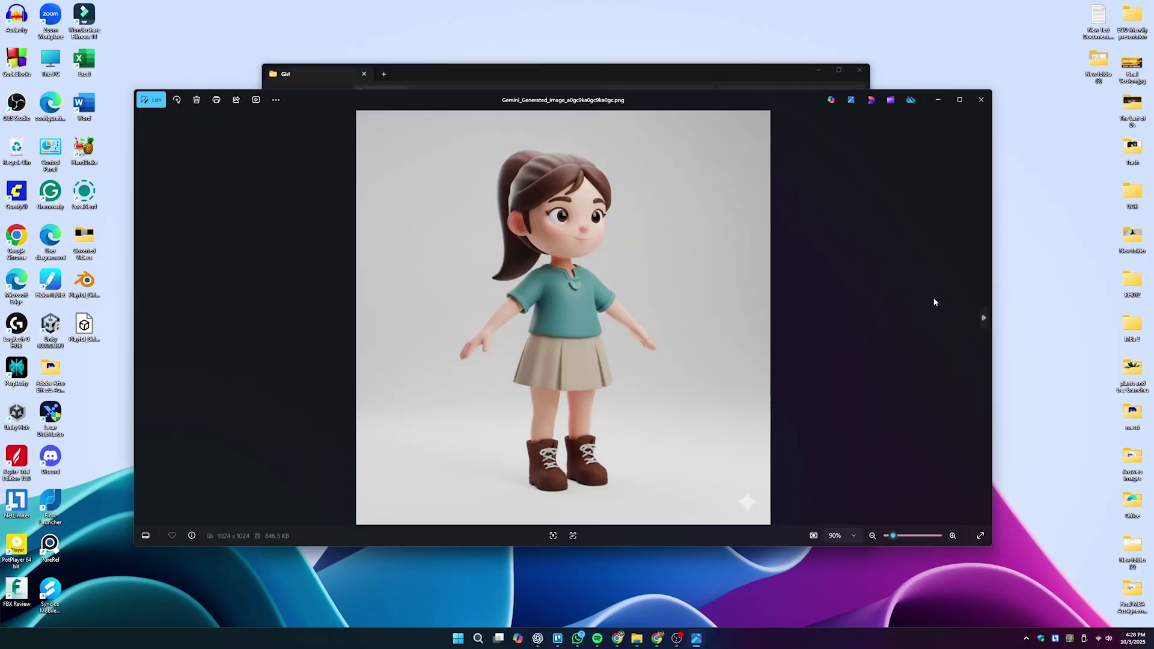
click(985, 323)
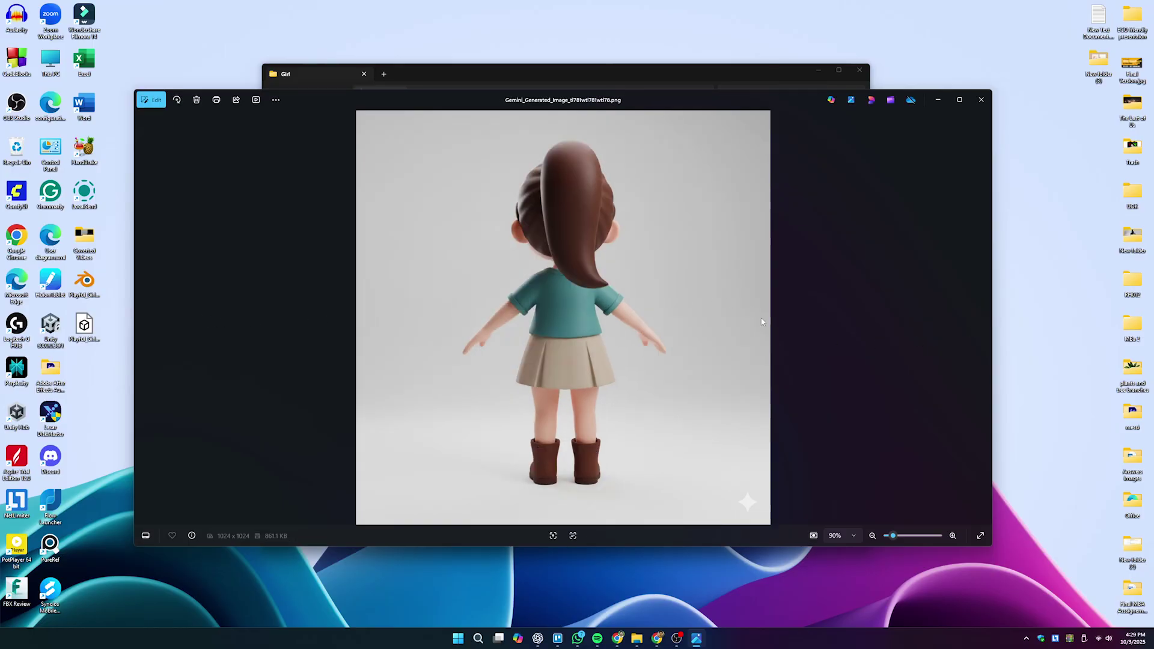
click(980, 101)
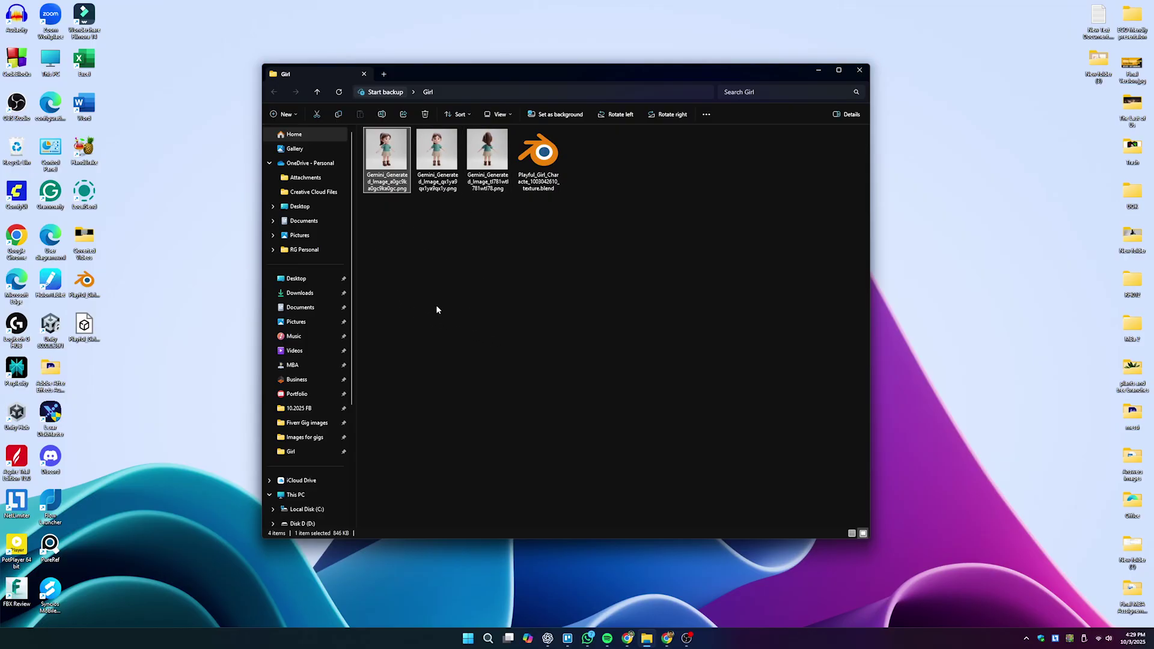
click(822, 74)
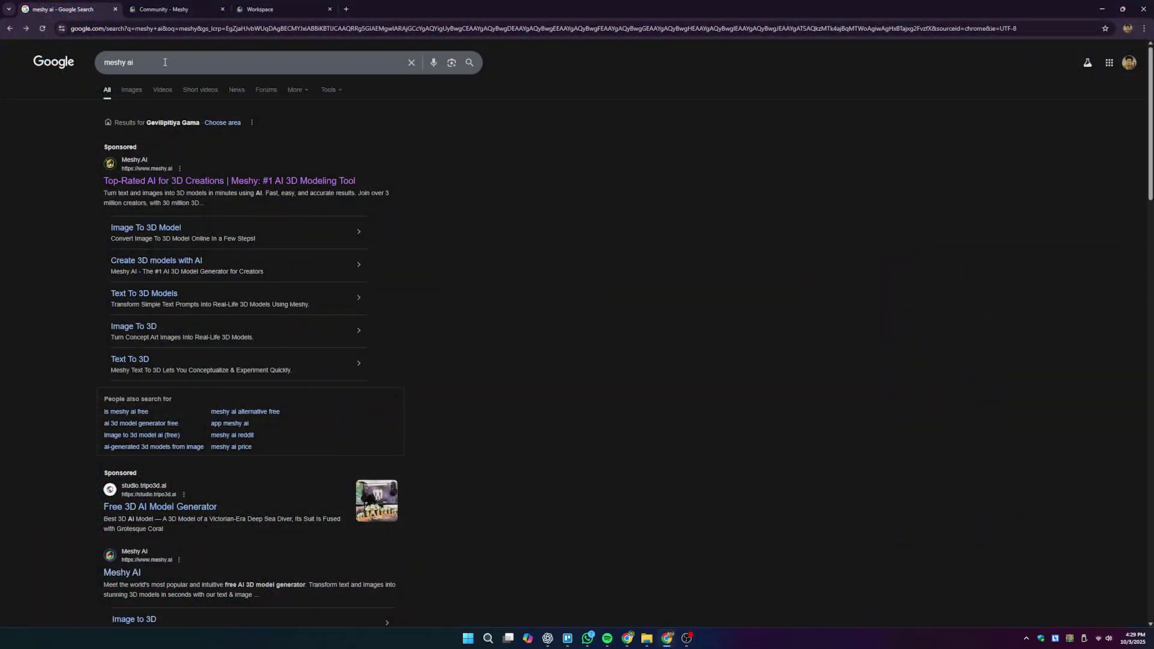
Open the Meshy AI site from the Google results and go to its Image to 3D workspace.
triple_click(165, 62)
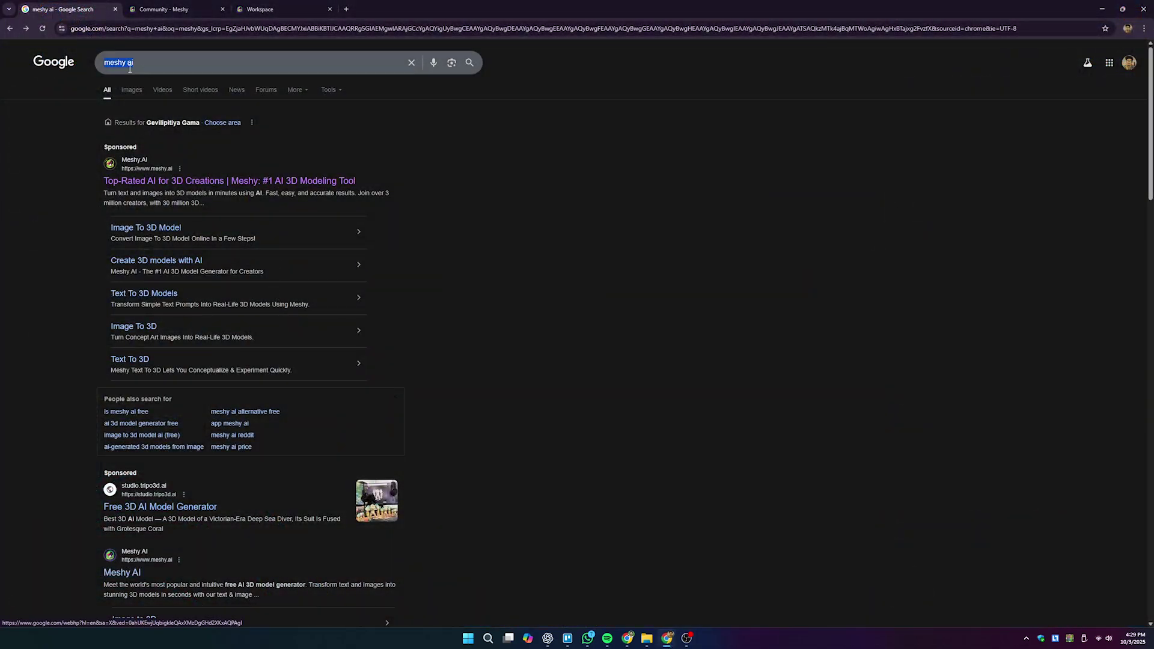
click(276, 182)
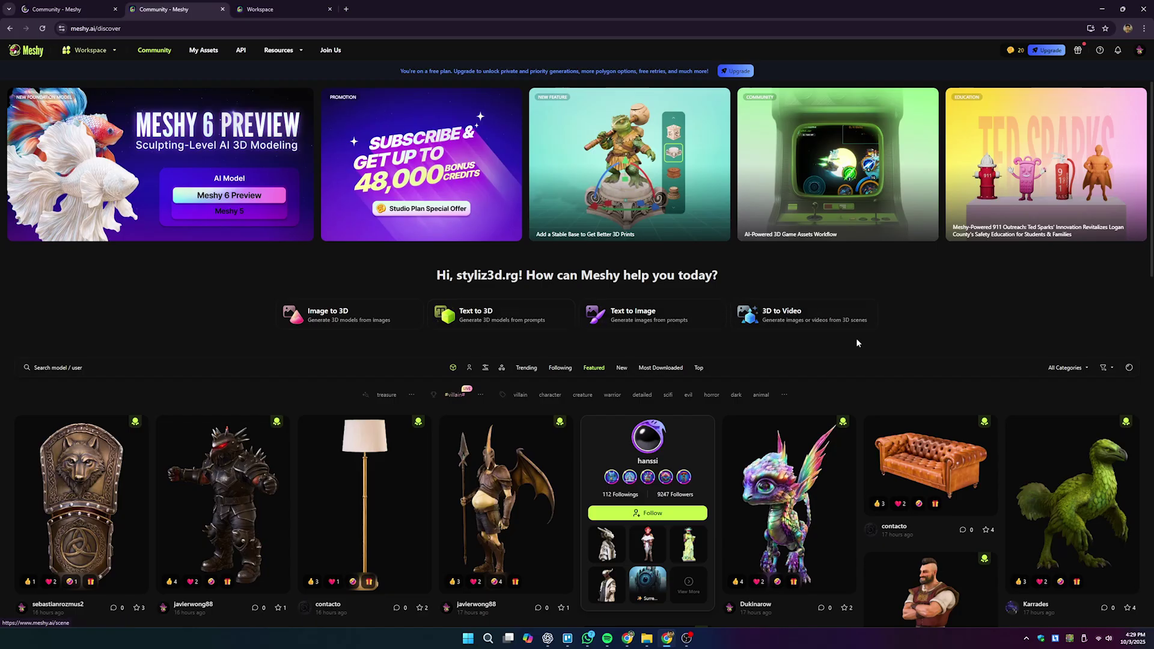
click(77, 51)
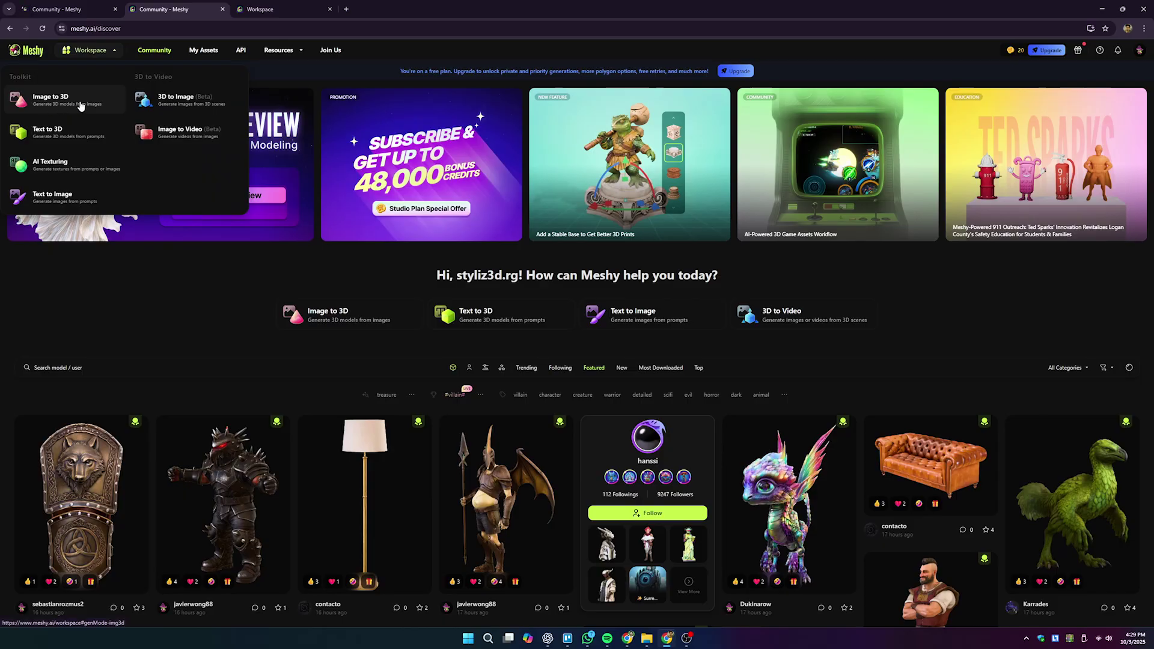
click(81, 105)
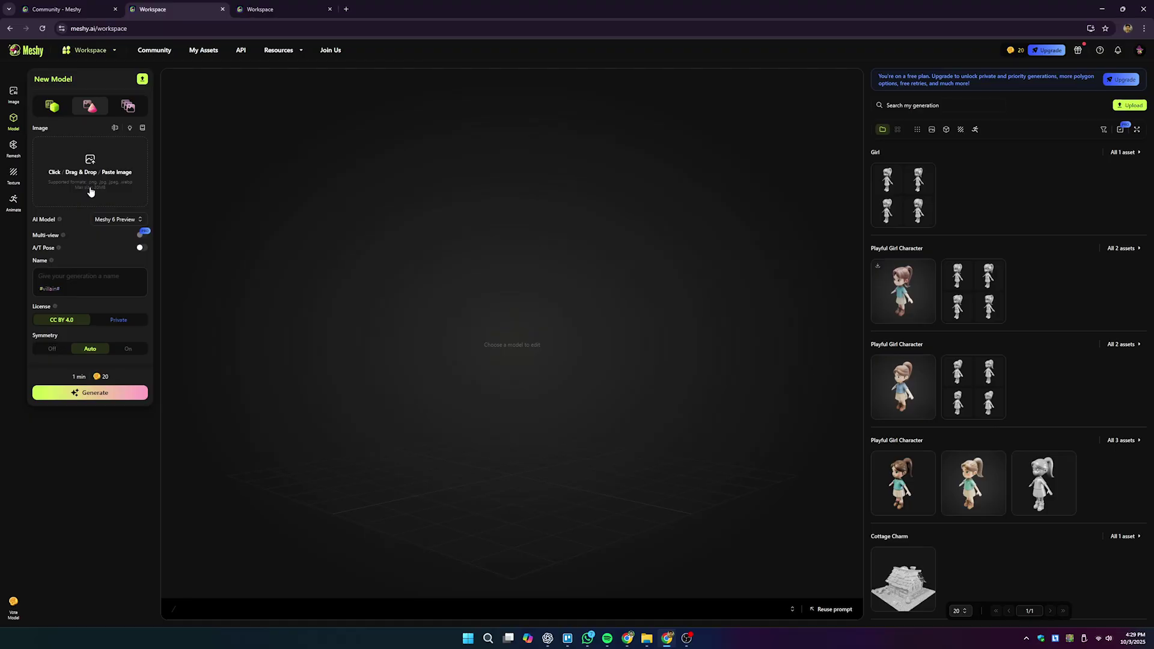
Set the AI model to Meshy-4 and upload the girl's three-quarter front view image from the Girl folder.
click(127, 220)
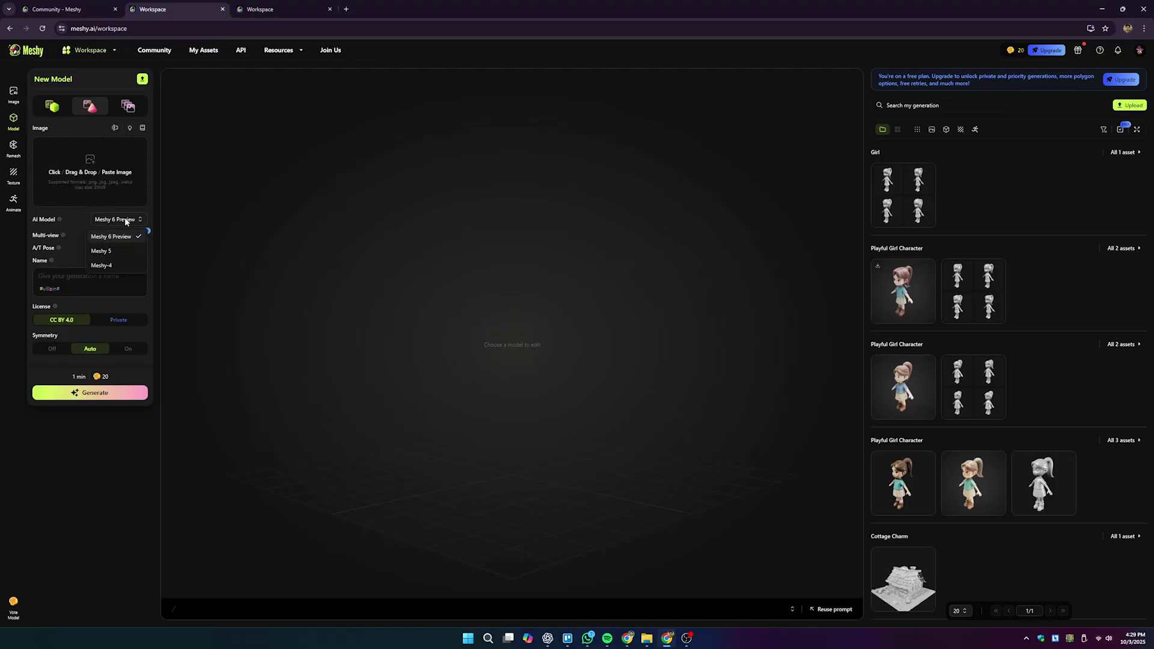
click(107, 266)
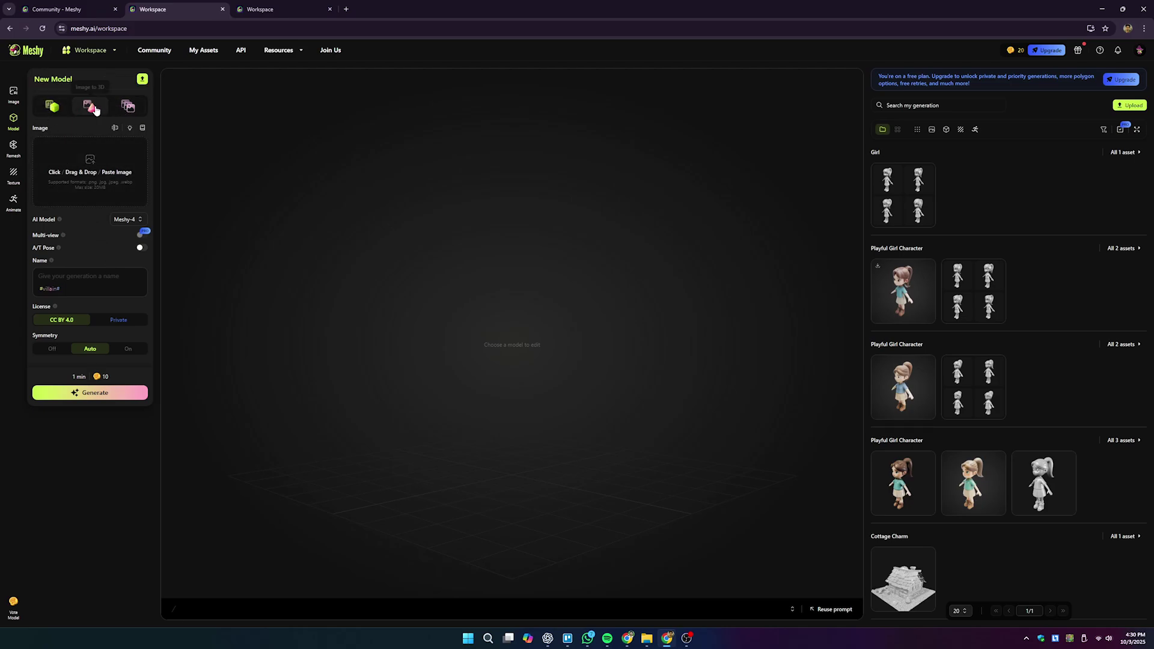
click(89, 171)
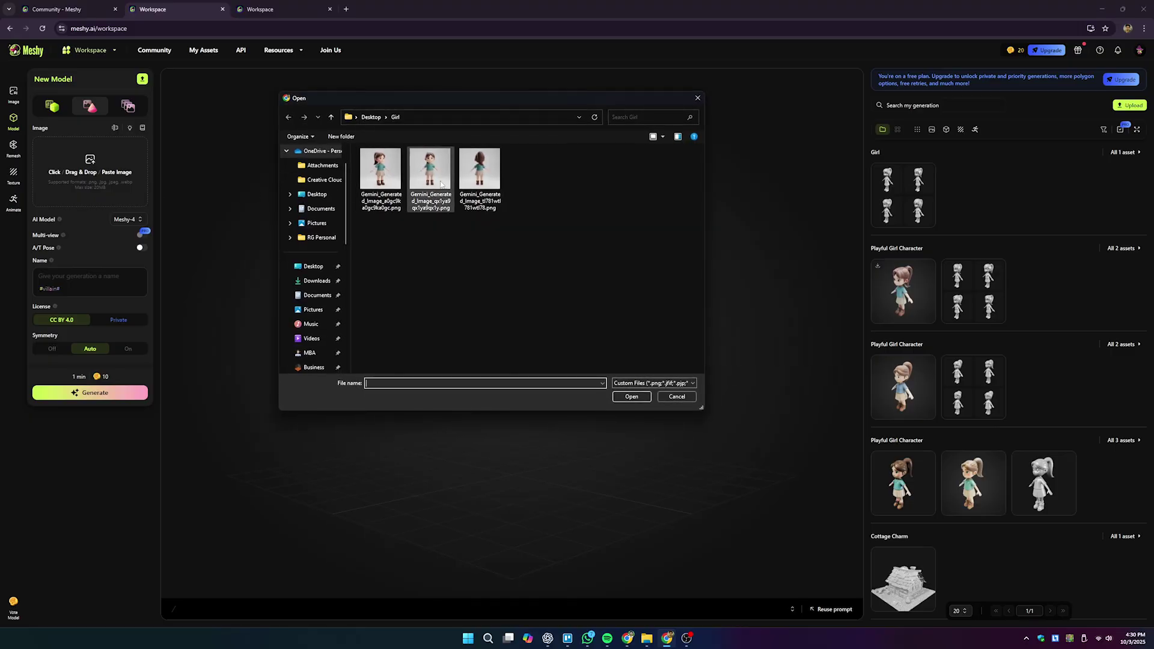
click(384, 184)
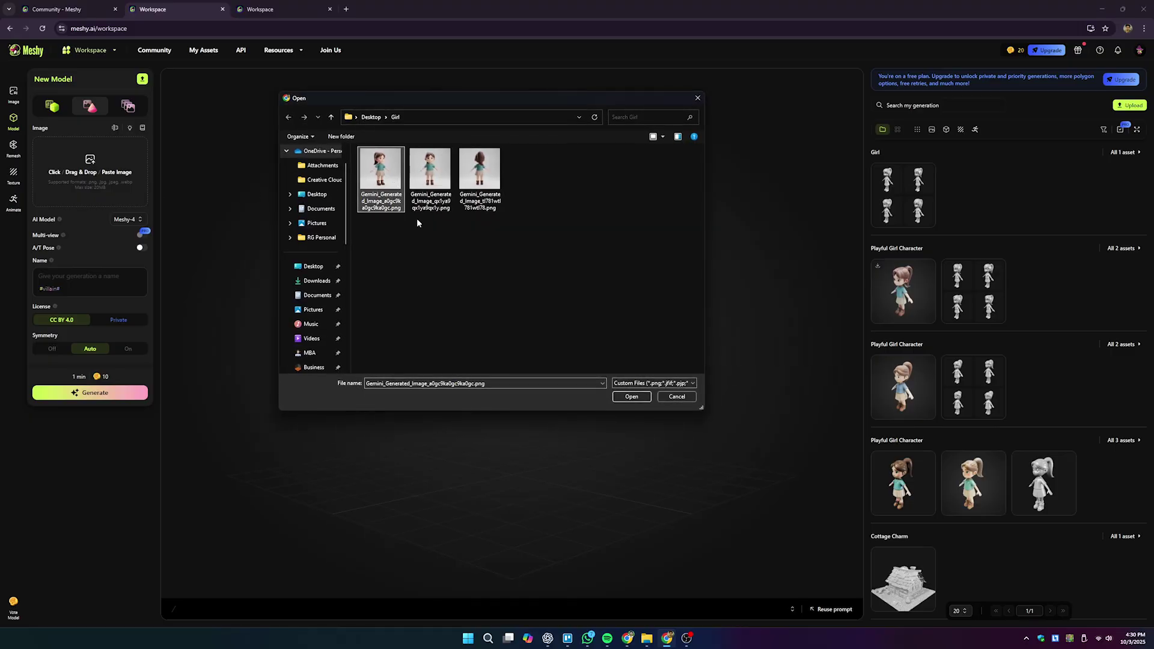
click(628, 399)
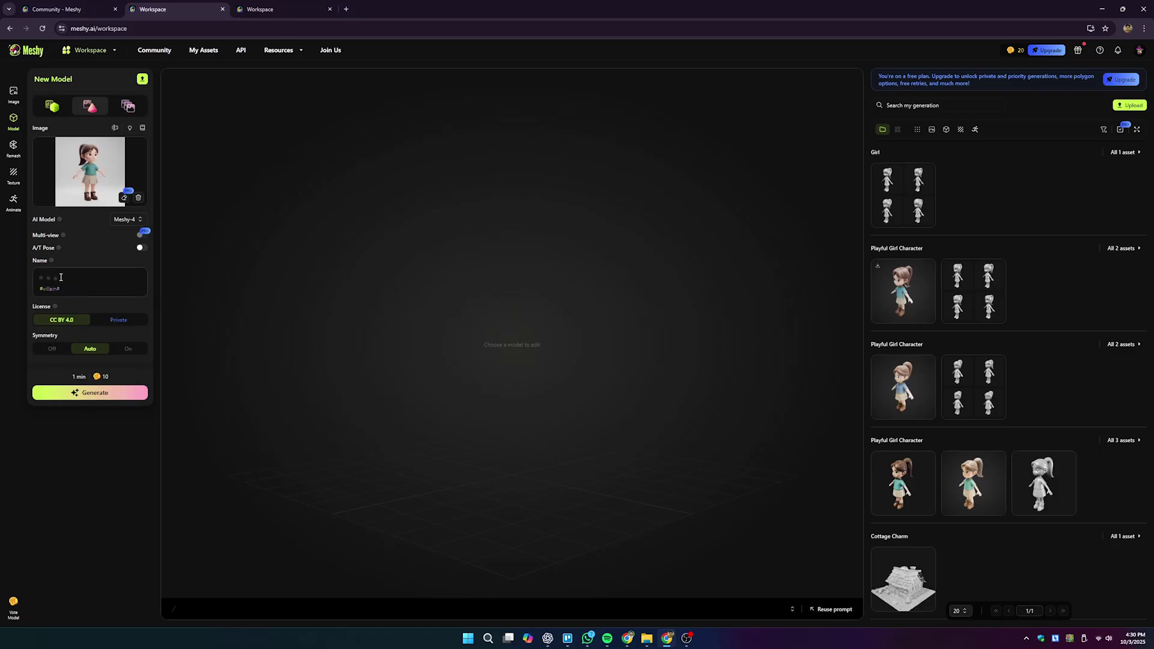
Name the new model Girl and start generating it.
drag(92, 276, 34, 315)
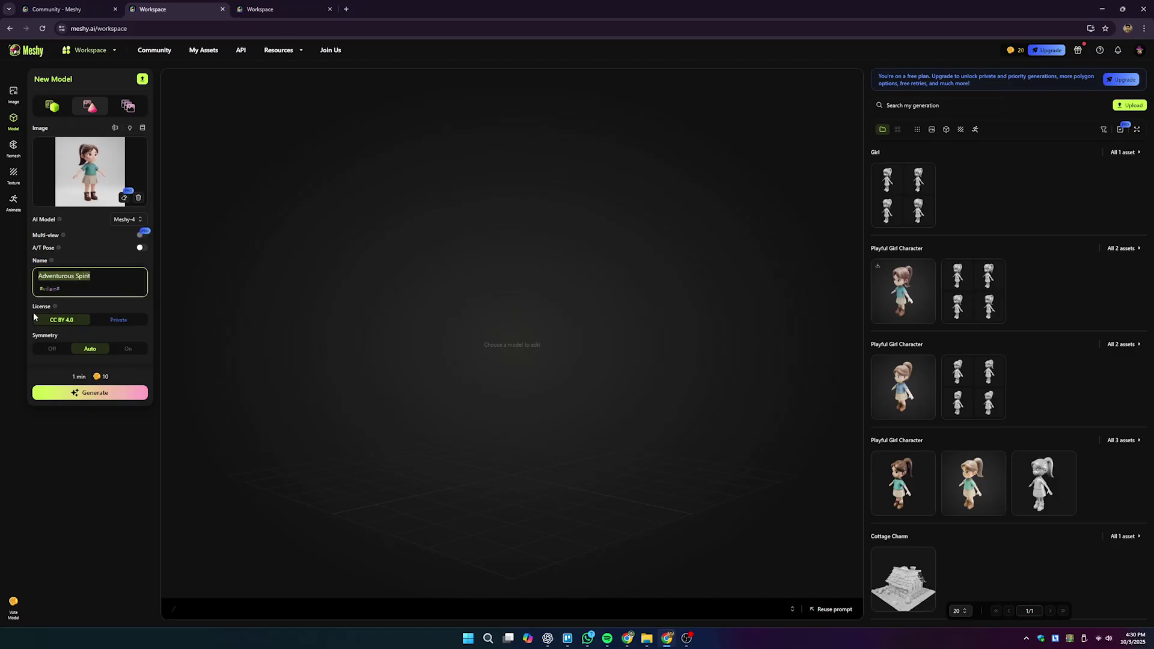
text(Girl)
click(93, 396)
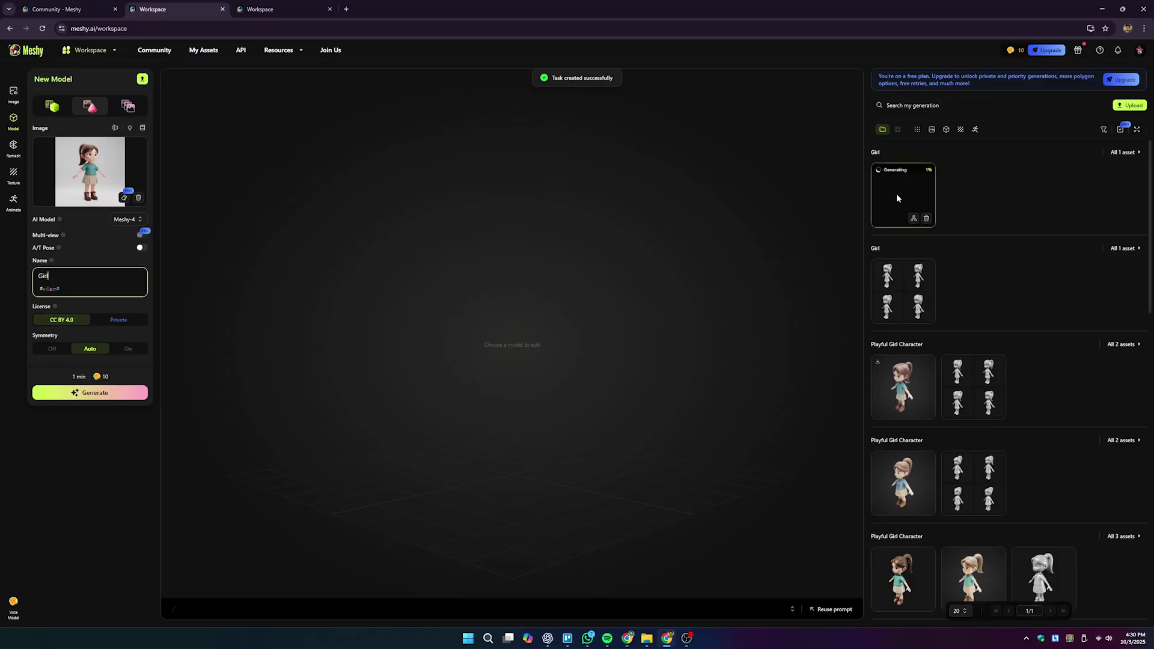
Open the existing textured Playful Girl Character model and choose blend as its download format.
click(913, 393)
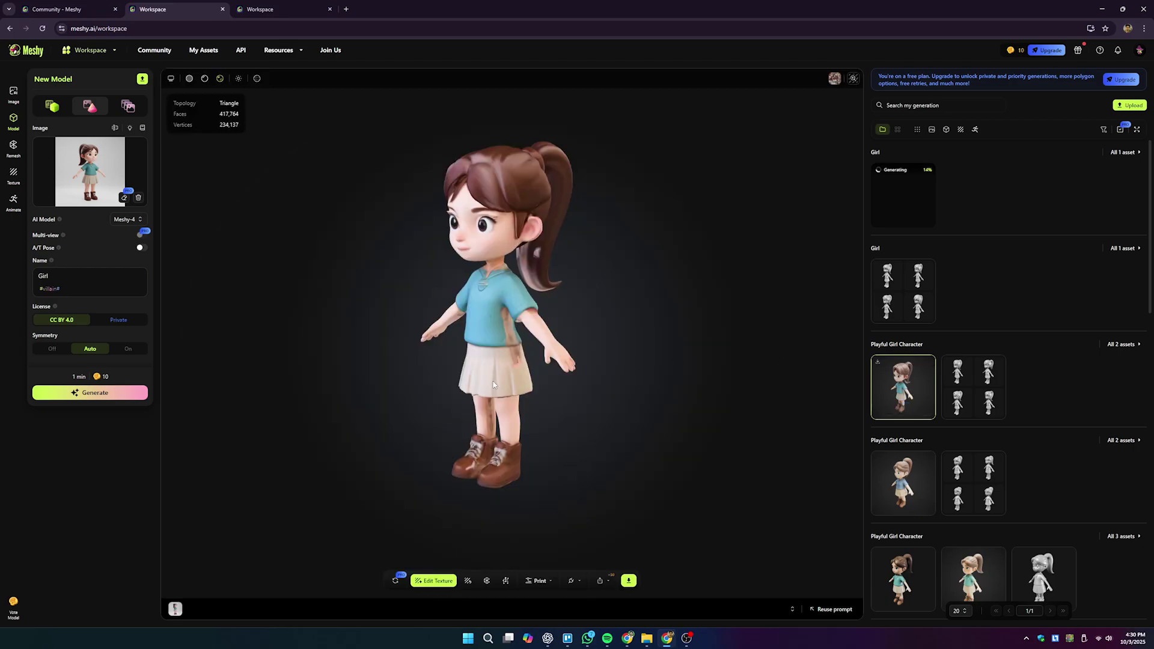
drag(491, 386, 515, 390)
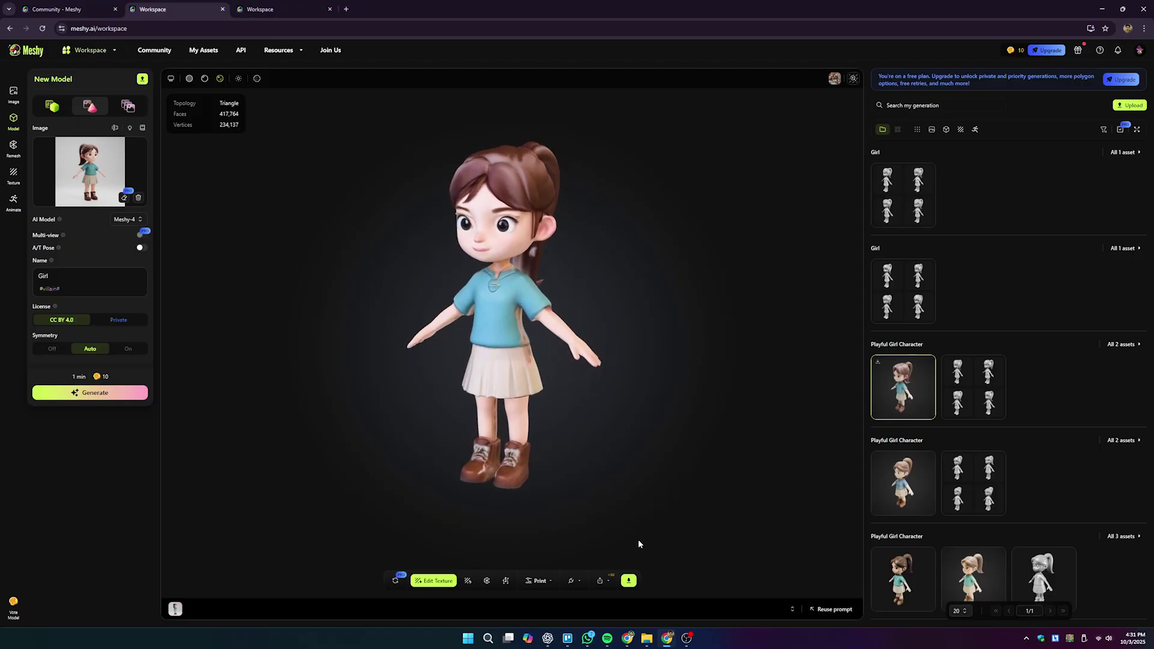
click(628, 582)
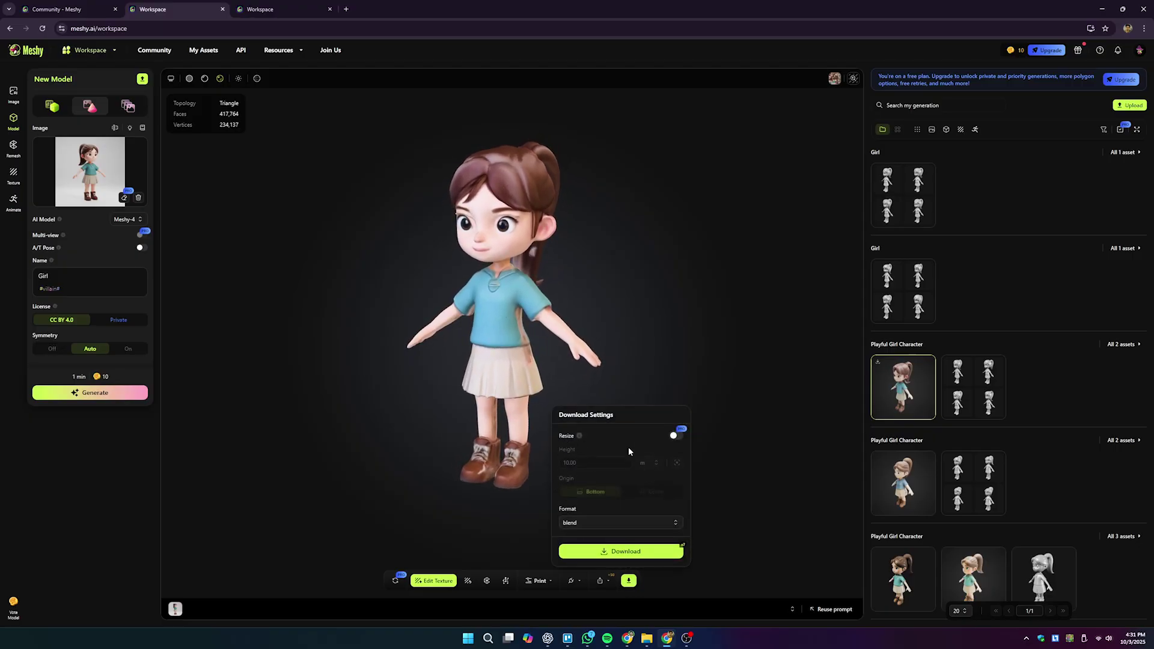
click(674, 523)
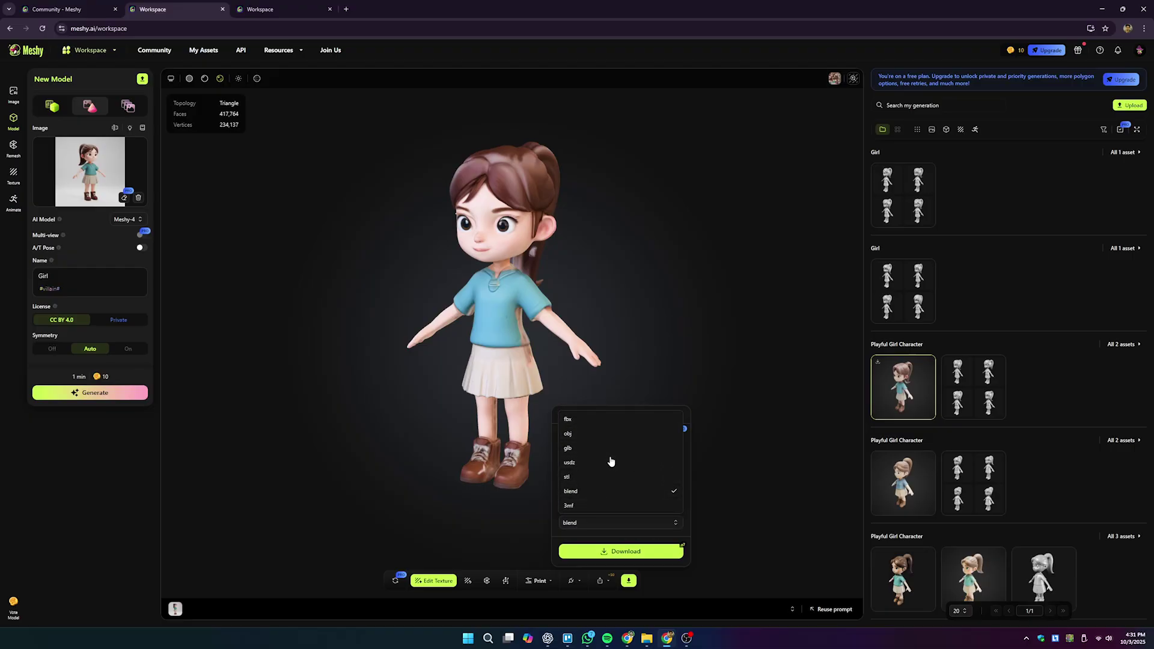
click(627, 491)
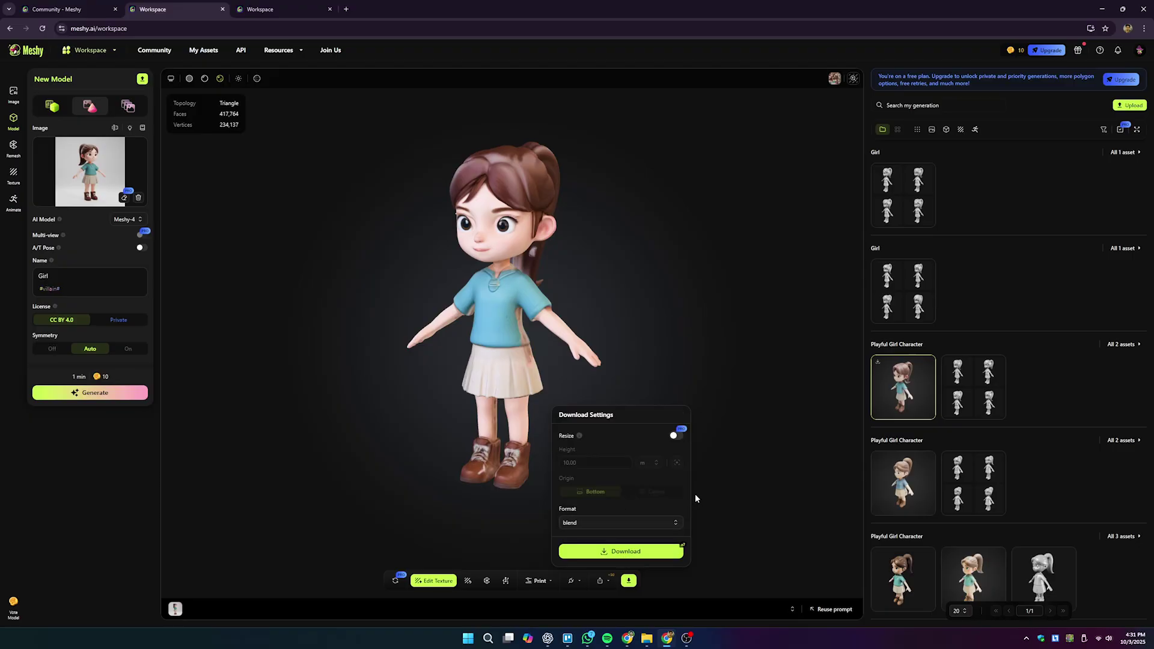
click(1102, 9)
double_click(355, 236)
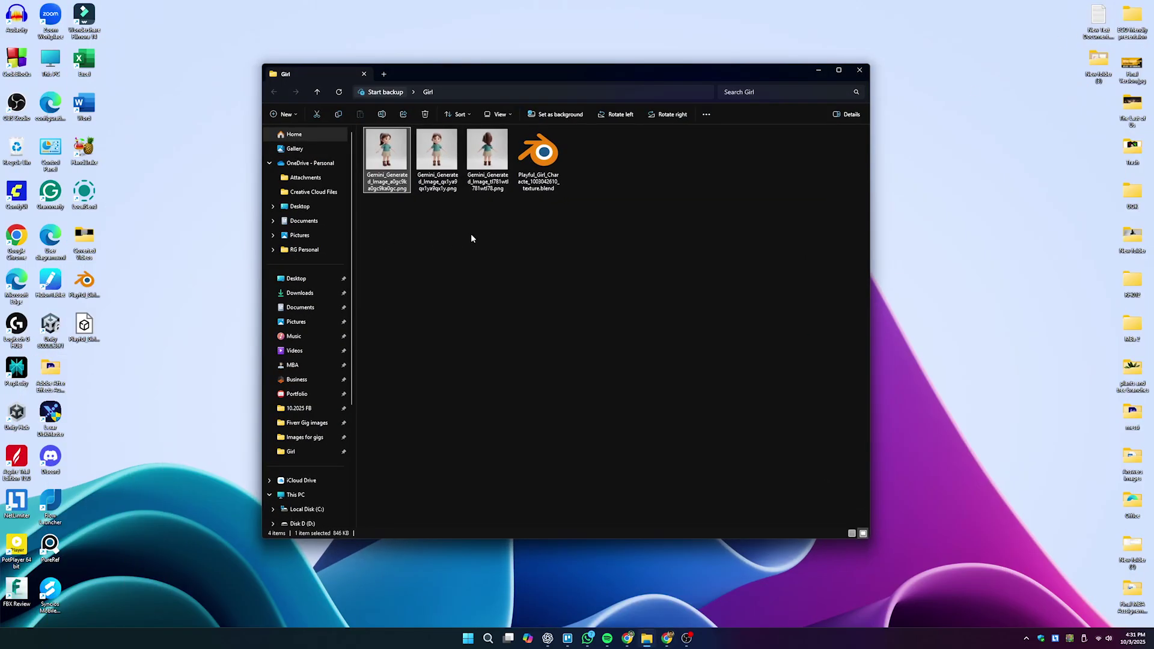
click(545, 159)
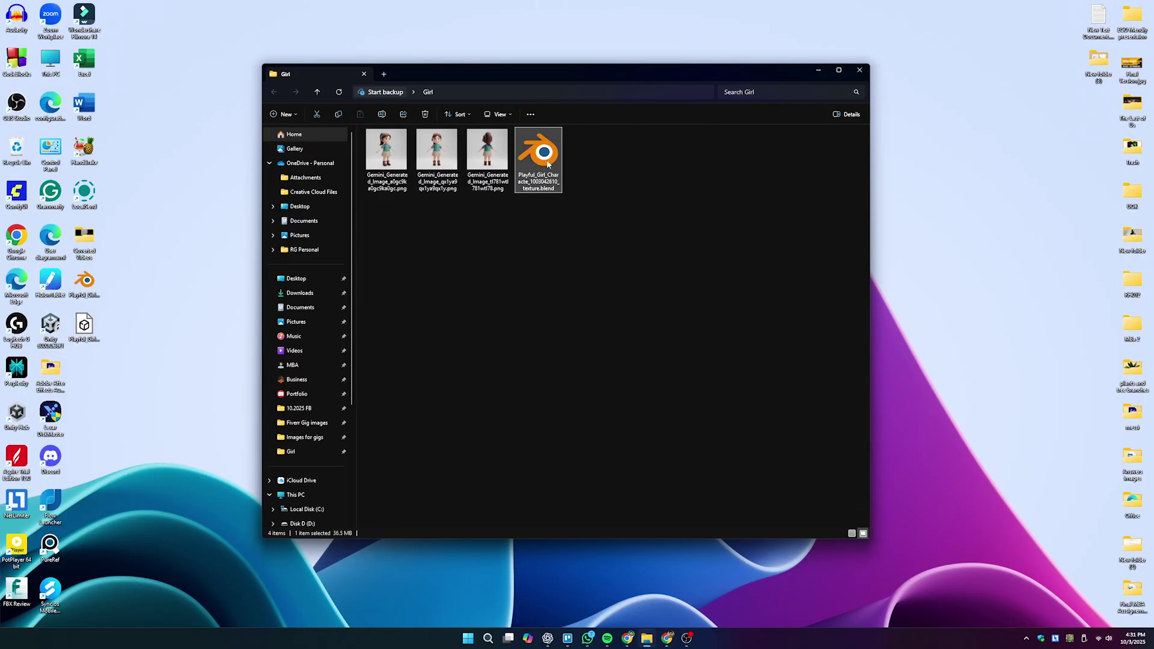
double_click(546, 161)
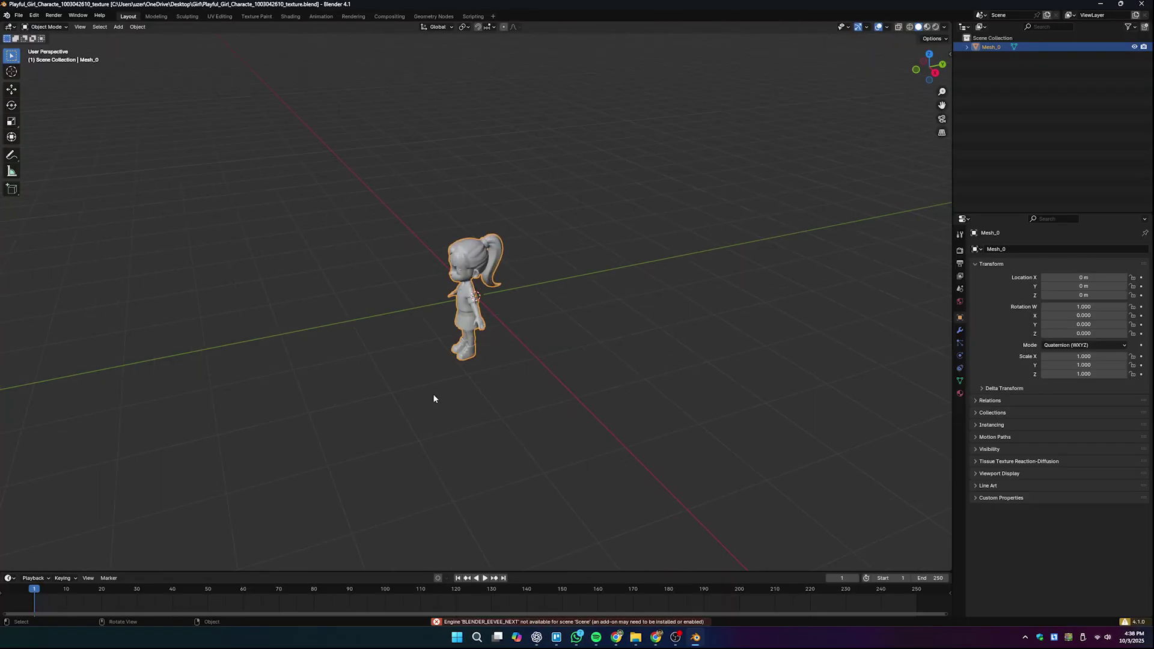
Switch the viewport to Material Preview shading to show the girl model with its textures.
scroll(434, 398, up, 5)
middle_drag(434, 399, 448, 403)
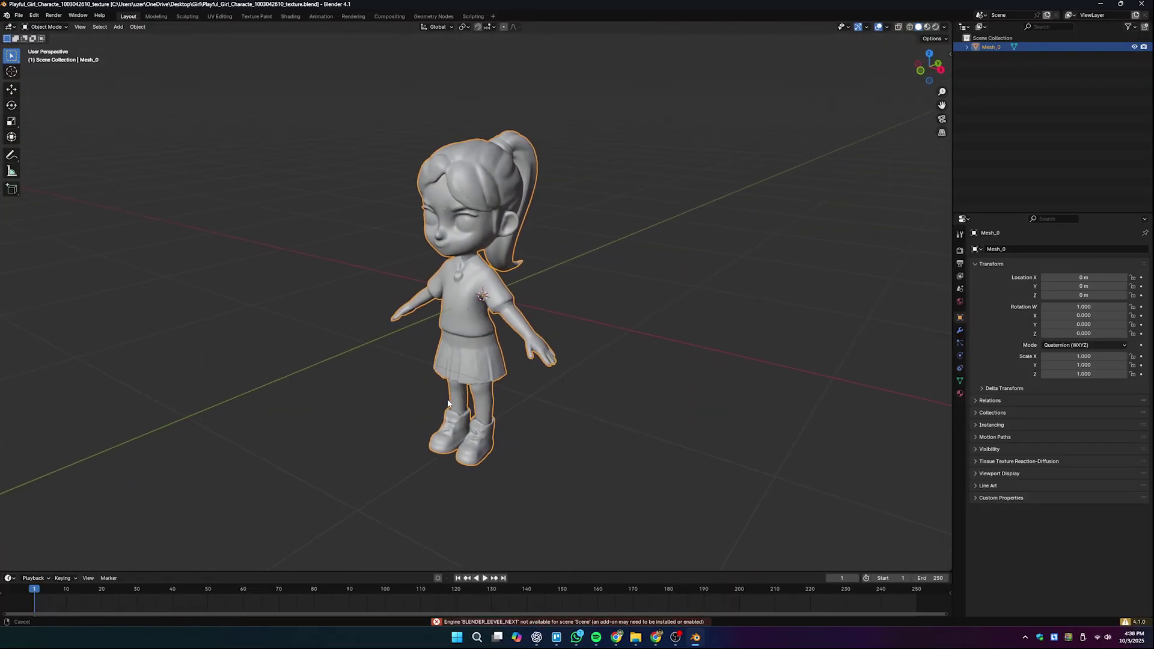
click(927, 27)
scroll(667, 276, up, 2)
mouse_move(667, 276)
middle_down()
mouse_move(577, 397)
mouse_move(665, 389)
mouse_move(406, 386)
mouse_move(549, 399)
middle_up()
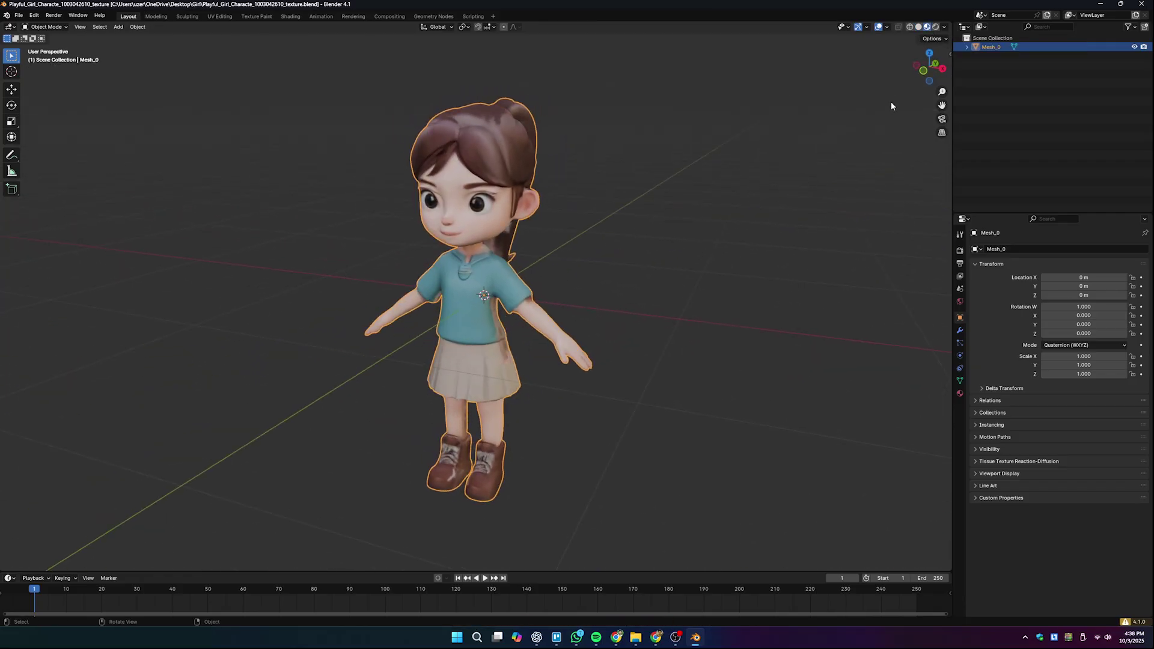
Enable the Statistics and Wireframe viewport overlays and examine the mesh density around the girl's shirt.
click(887, 27)
click(833, 100)
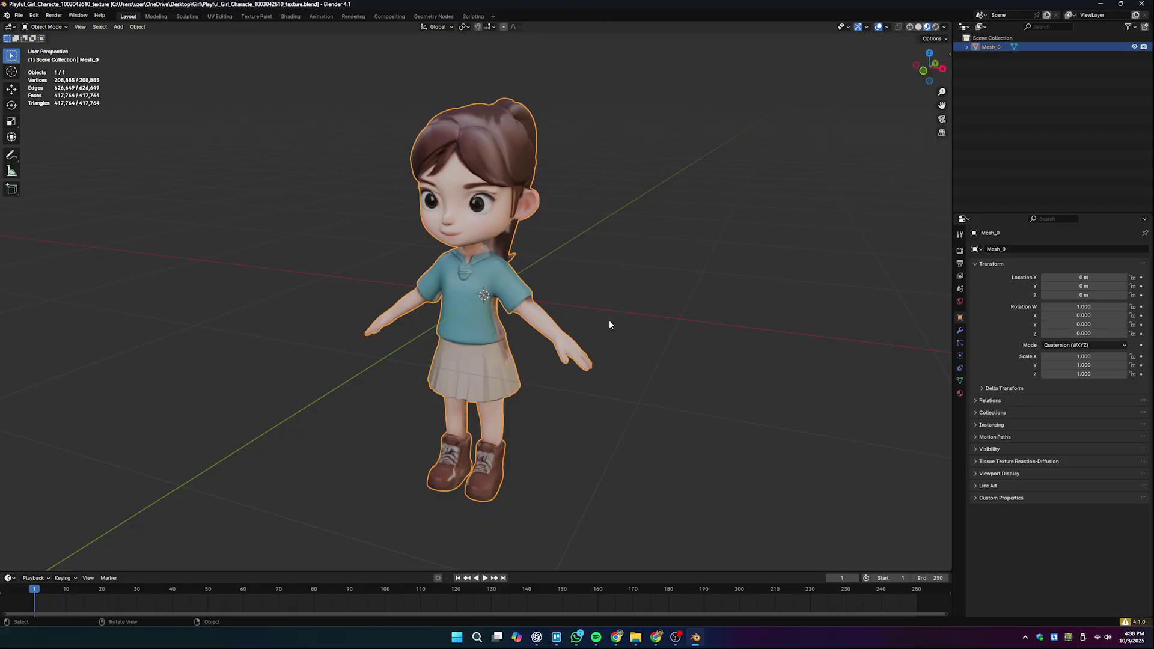
click(885, 27)
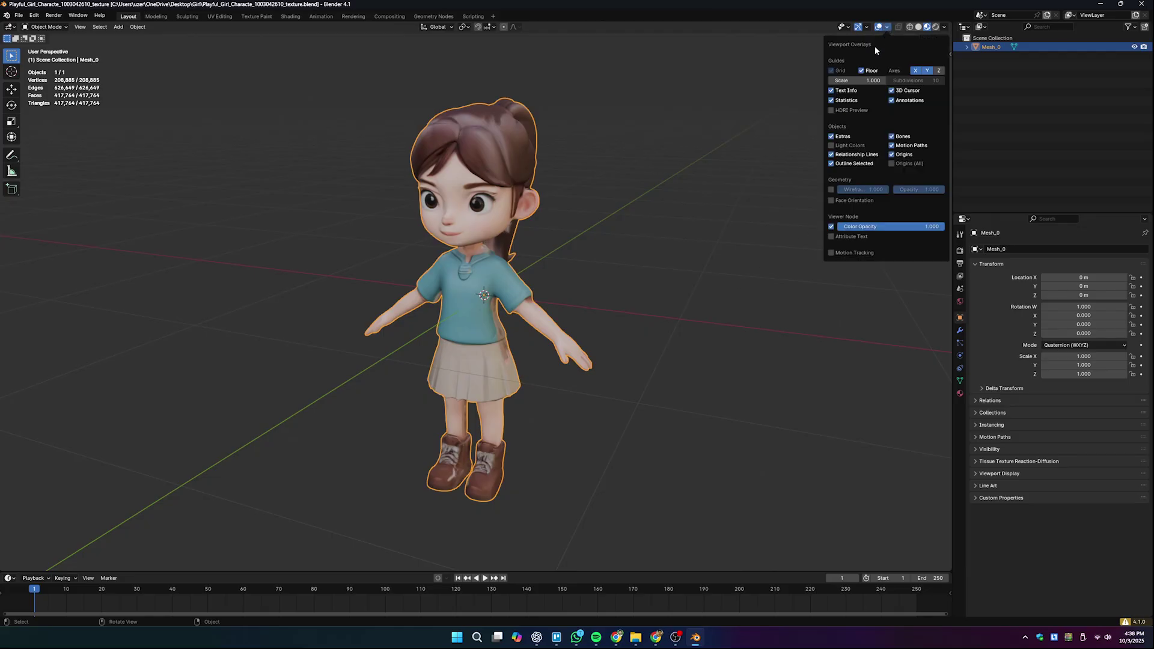
click(831, 190)
mouse_move(454, 340)
middle_down()
mouse_move(564, 333)
mouse_move(475, 334)
middle_up()
scroll(470, 335, up, 3)
scroll(470, 337, up, 3)
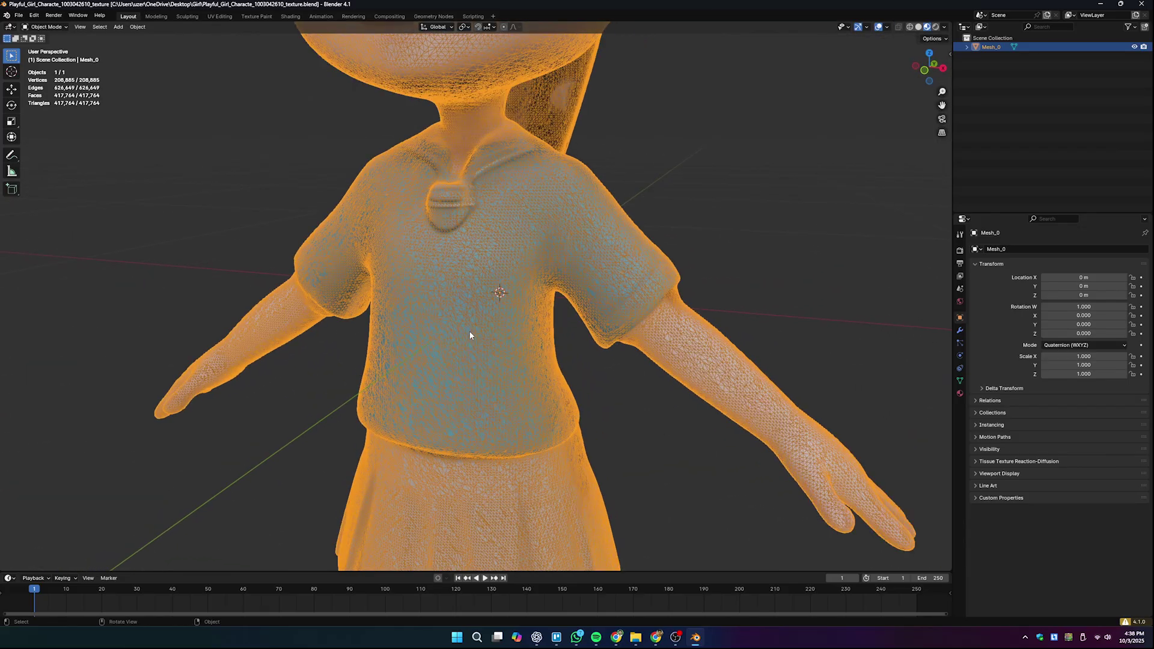
scroll(470, 335, up, 3)
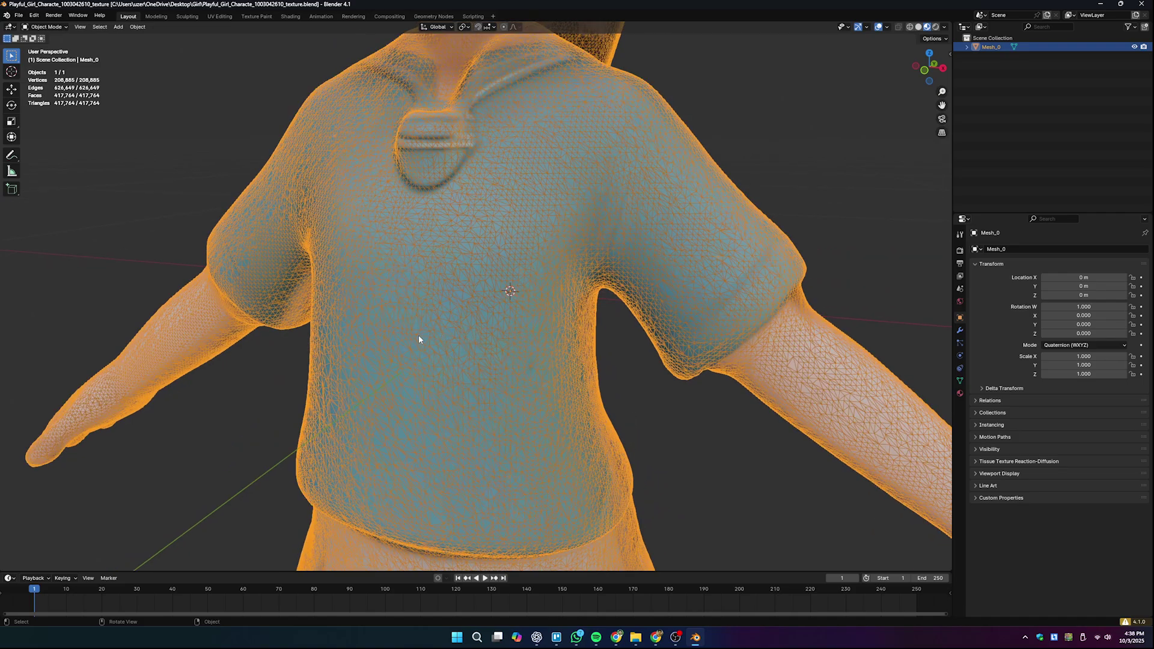
Turn off the viewport's Wireframe overlay so the whole girl model shows its textures.
mouse_move(419, 340)
middle_down()
mouse_move(489, 335)
mouse_move(407, 332)
middle_up()
scroll(407, 332, down, 8)
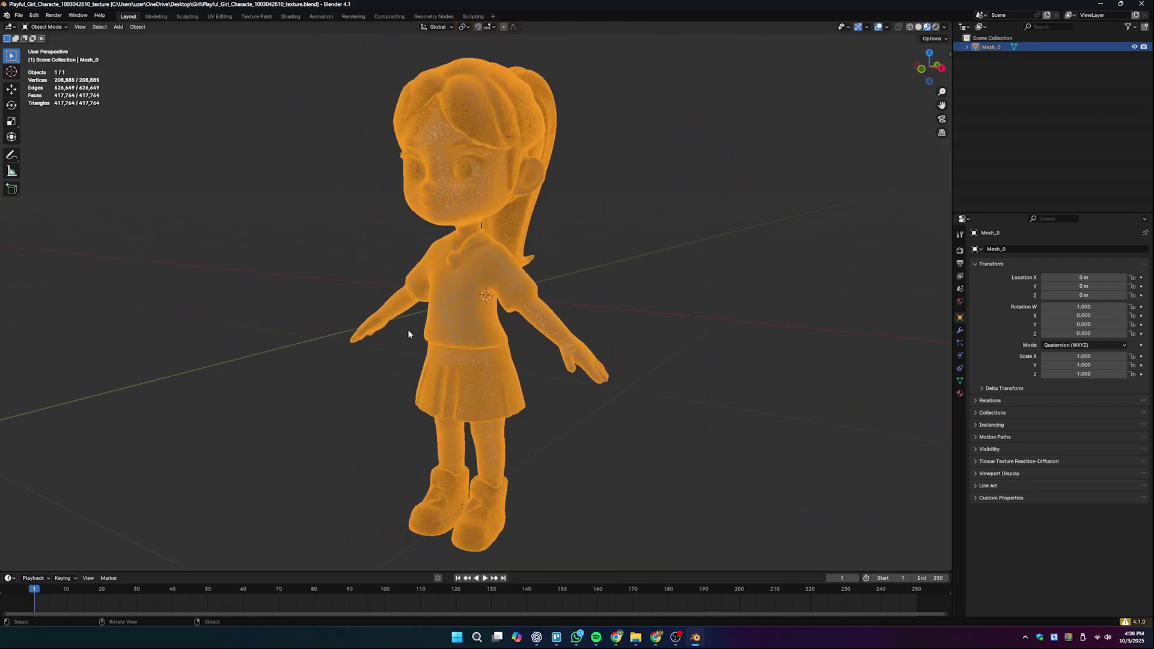
scroll(408, 334, down, 2)
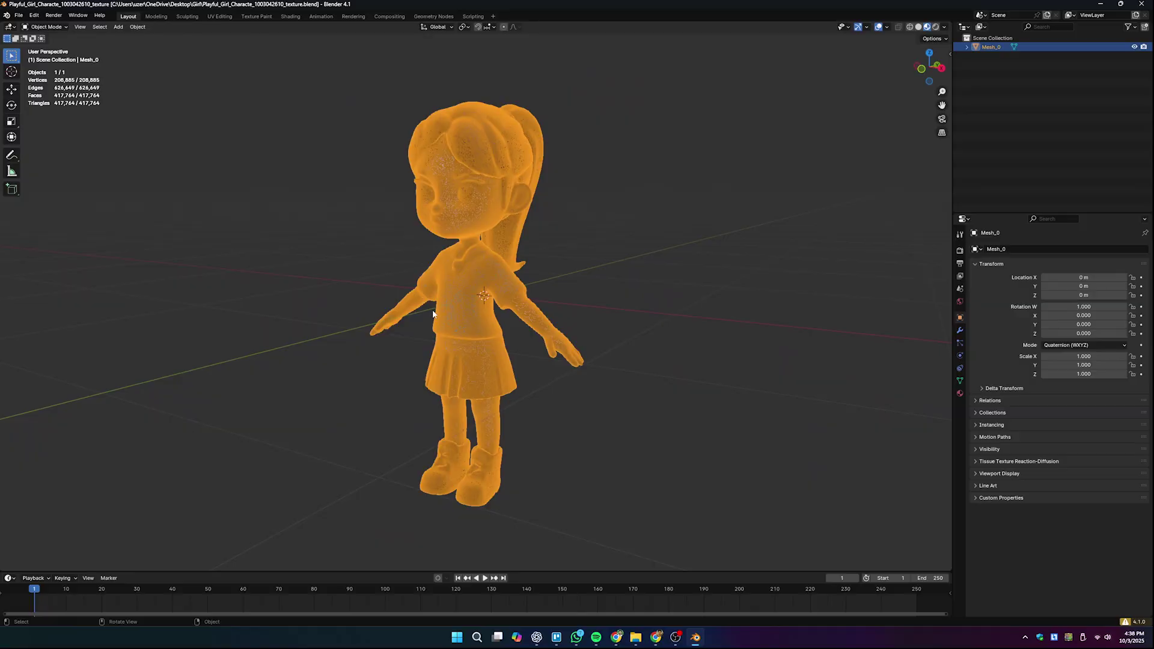
click(887, 27)
click(832, 190)
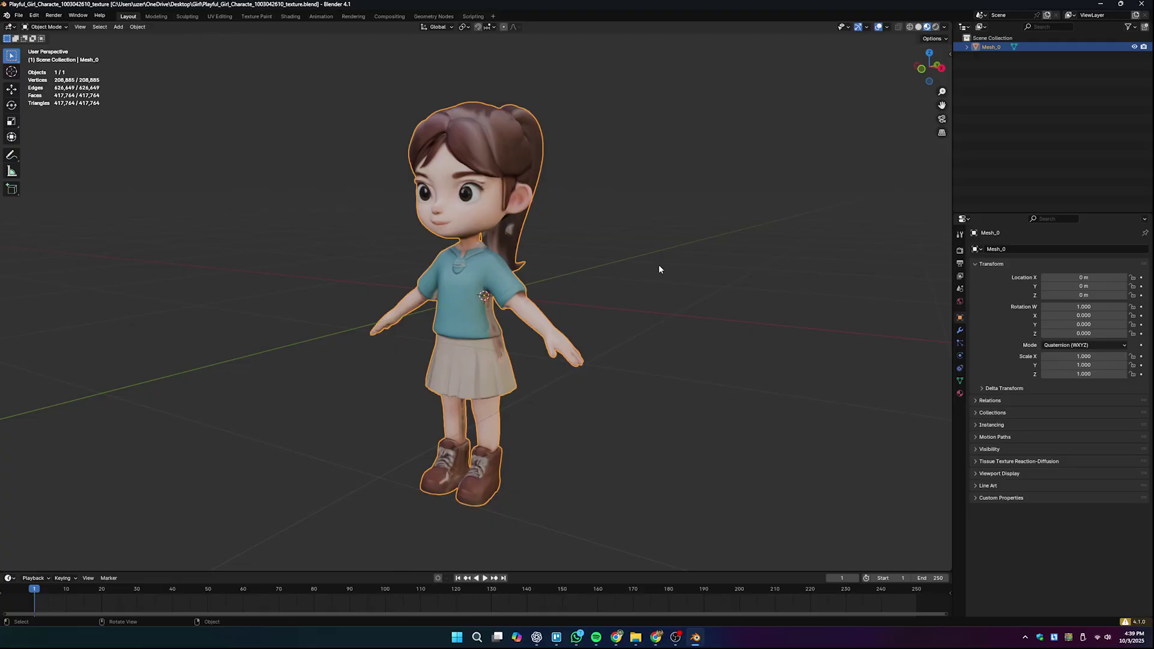
Rename the Mesh_0 object as High Poly and display its modifier properties.
double_click(990, 46)
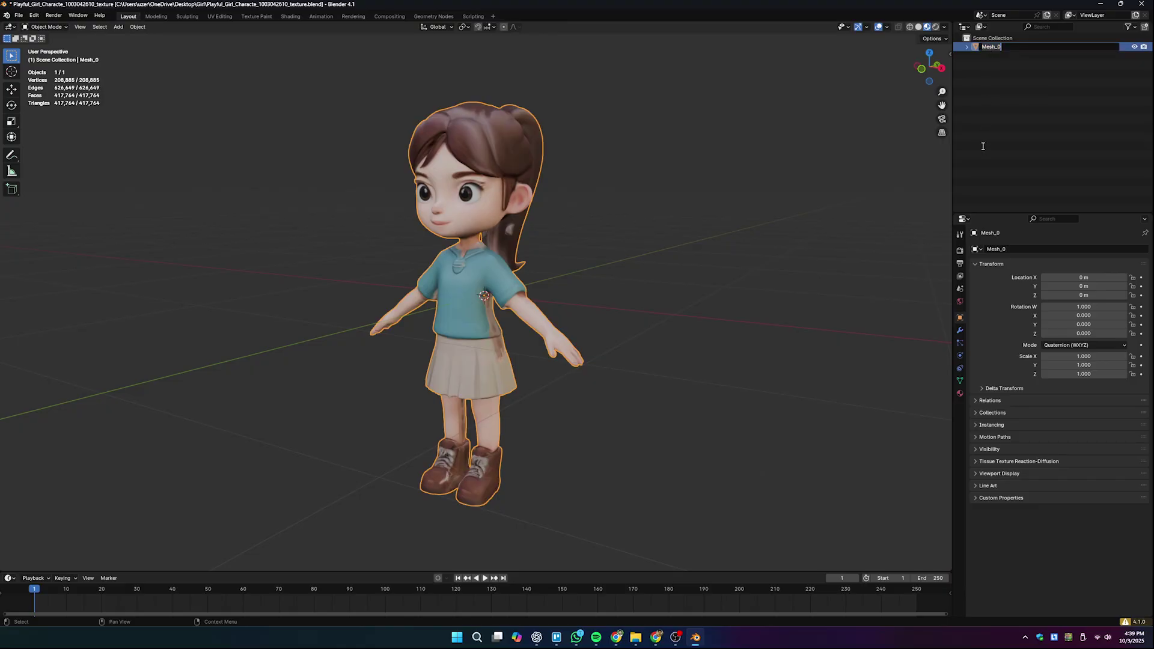
text(High P)
text(O)
text(ly)
key(Return)
click(960, 330)
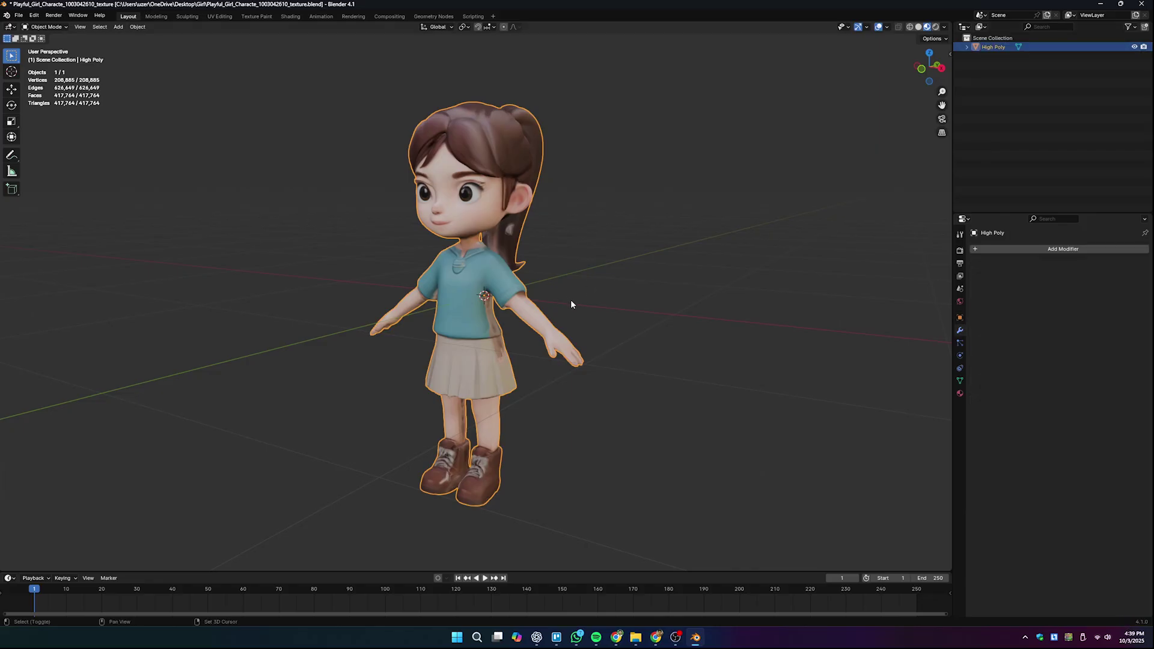
Duplicate the High Poly object in place and name the copy Low poly - Decimated.
key(shift+d)
right_click(647, 280)
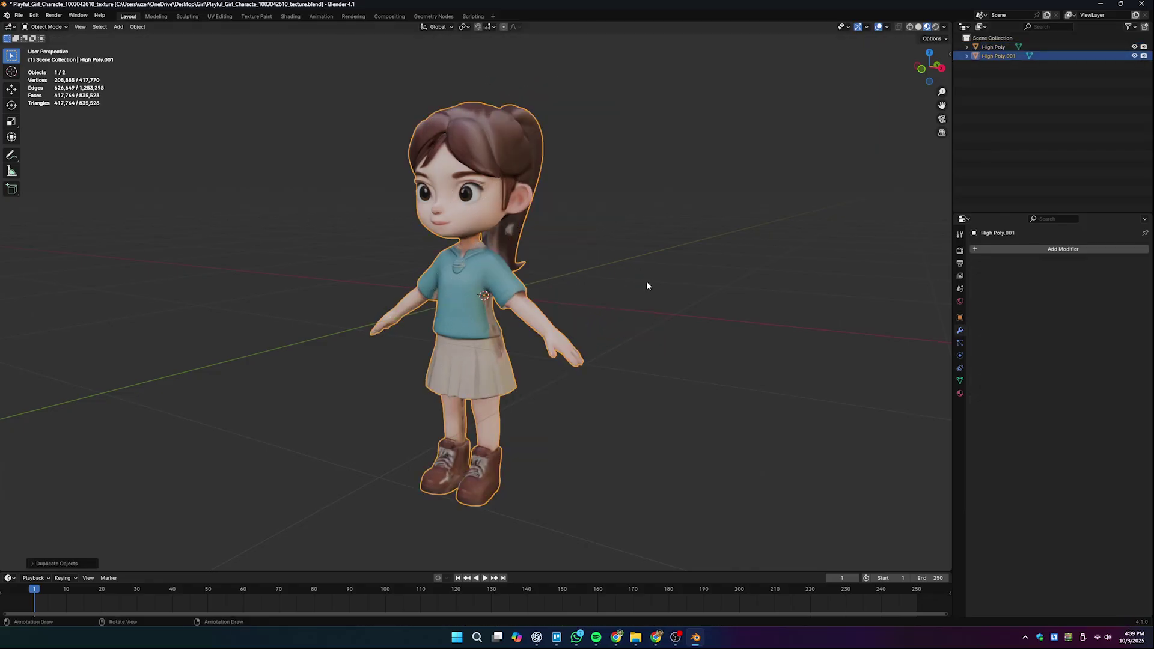
double_click(1015, 56)
text(Low)
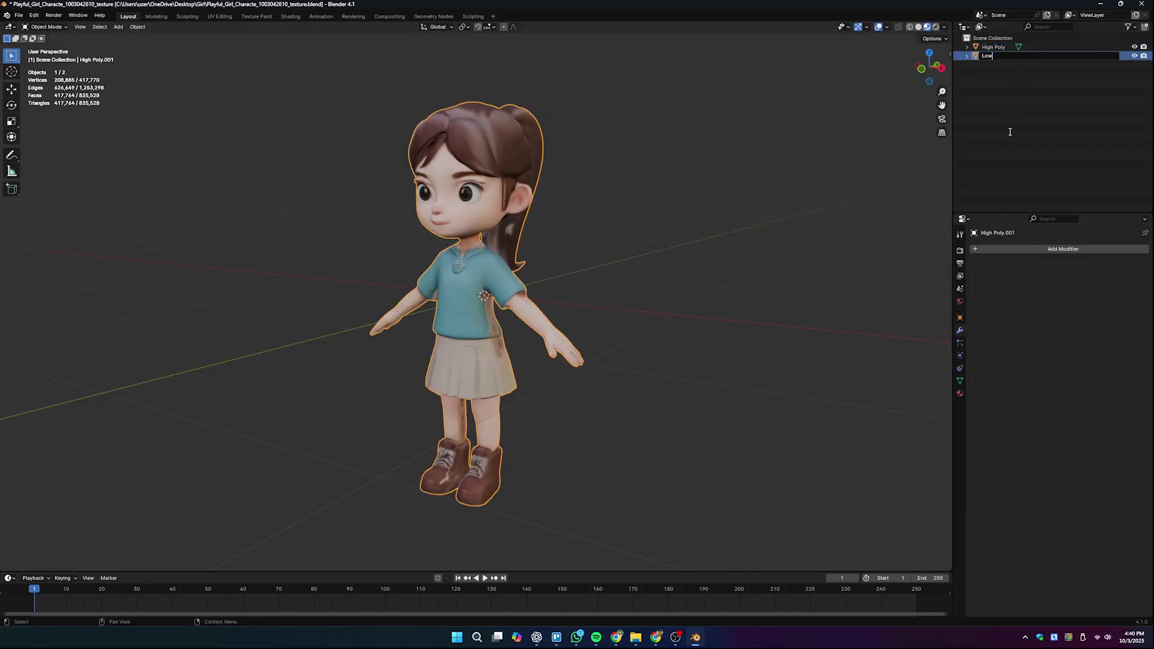
text( poly - Decimated)
key(Return)
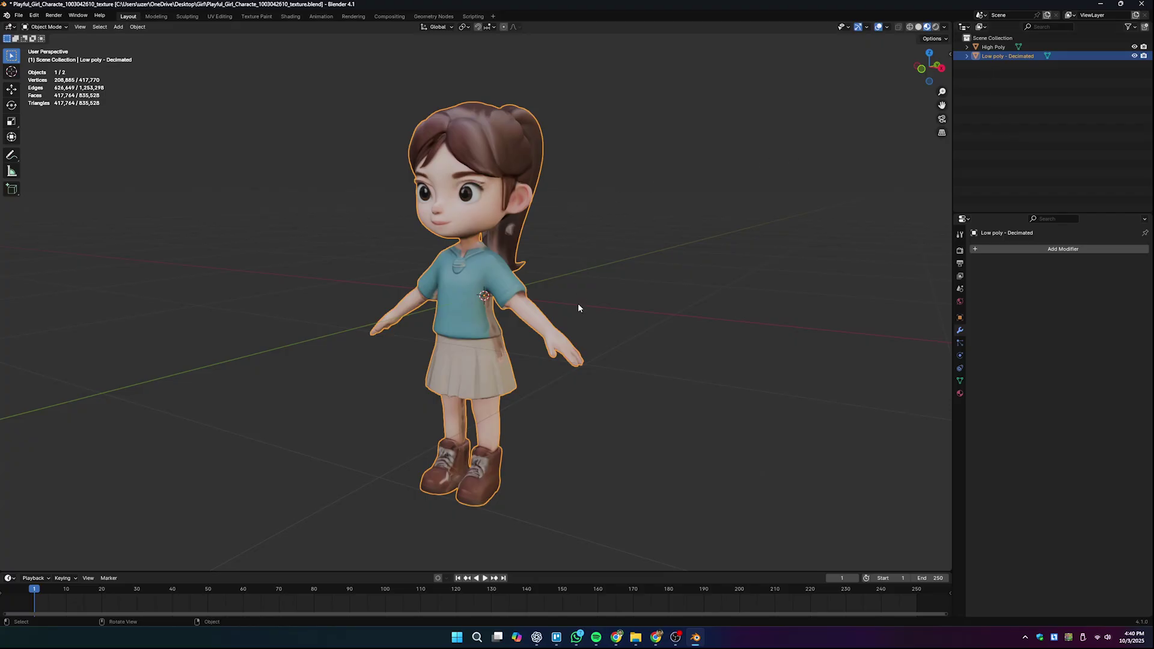
Duplicate Low poly - Decimated in place and name the new copy Low poly - Remeshed.
key(shift+d)
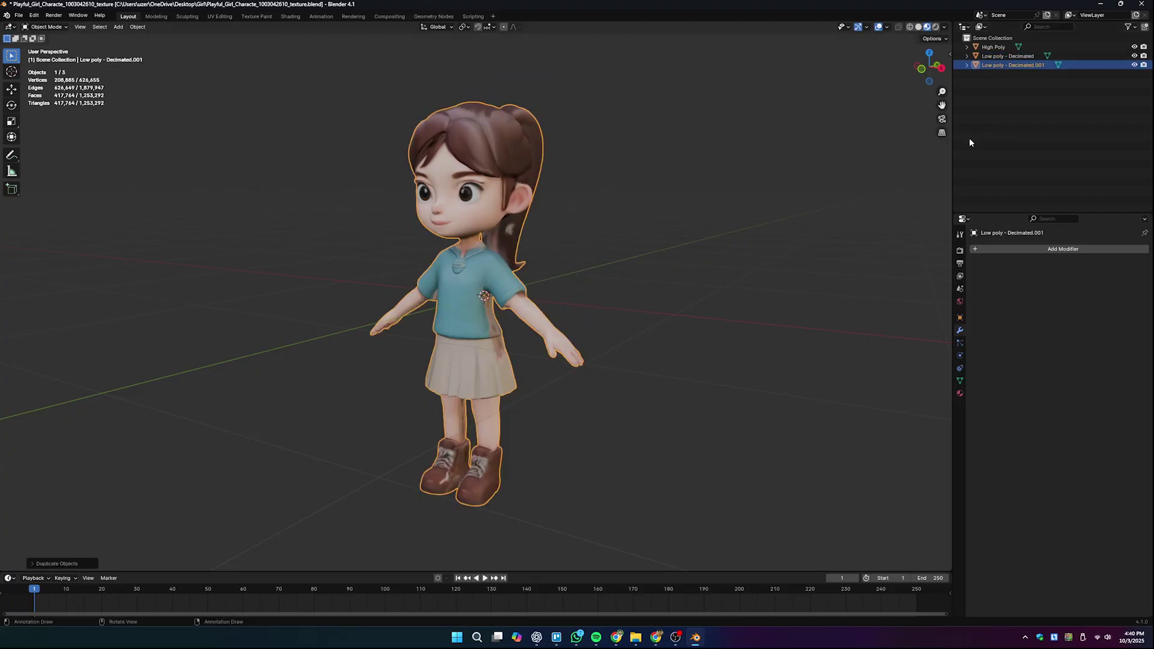
click(1028, 65)
double_click(1036, 64)
drag(1037, 67, 1010, 68)
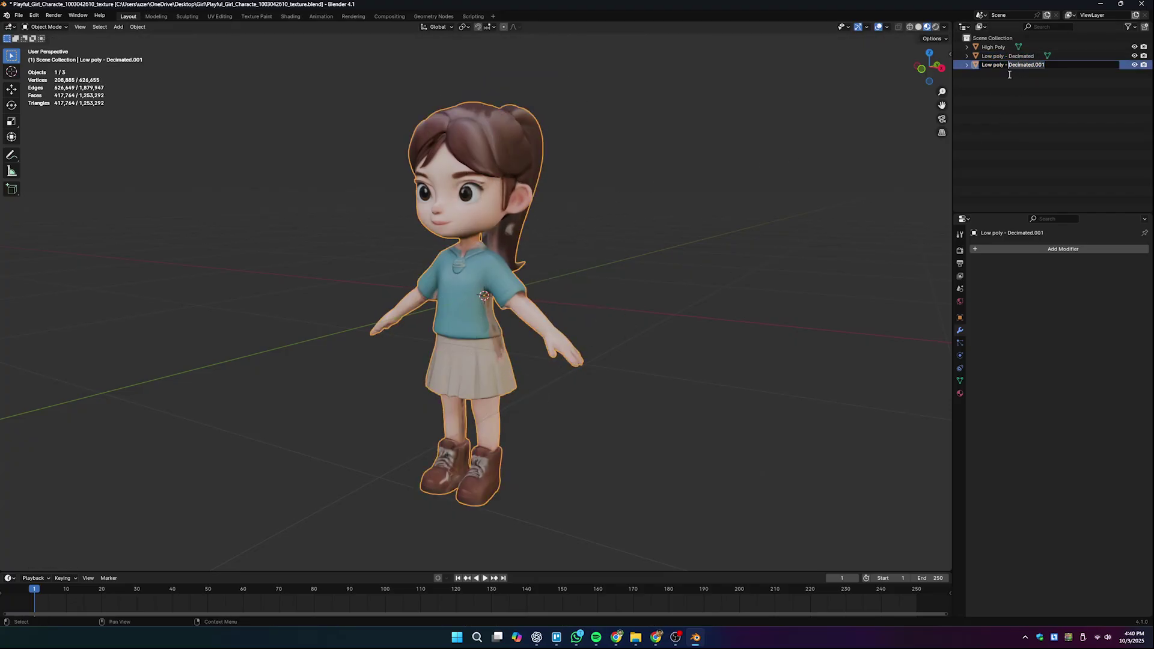
text(Remeshed)
key(Return)
click(714, 339)
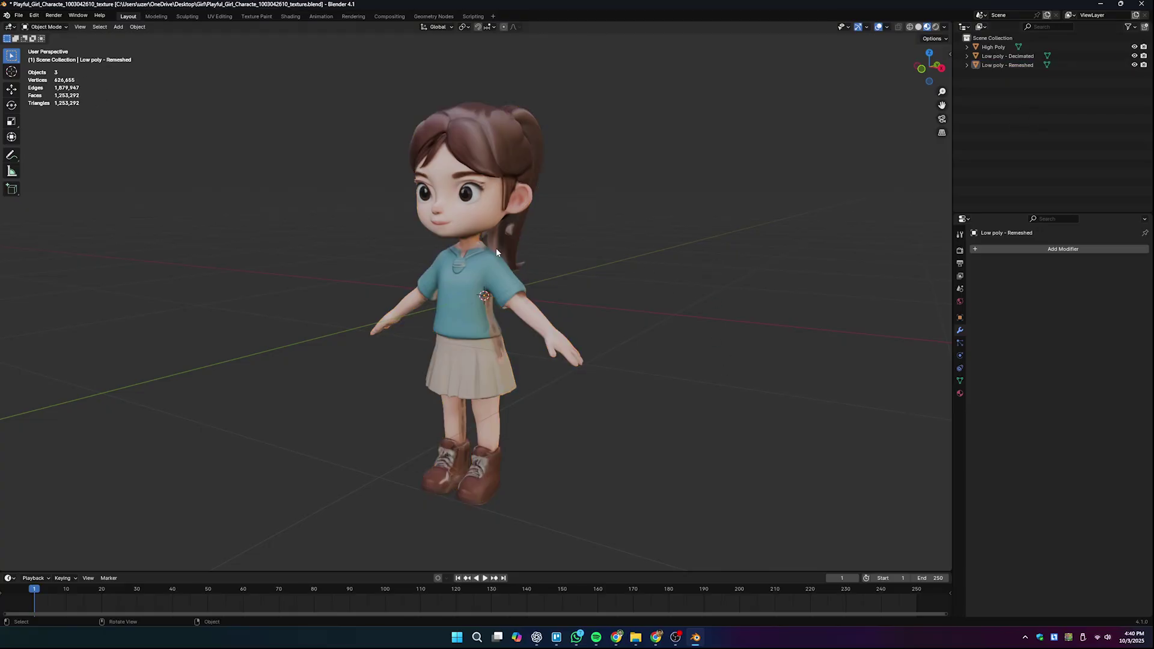
Hide the High Poly and Low poly - Remeshed objects and select Low poly - Decimated.
click(1134, 47)
click(1134, 65)
click(1000, 57)
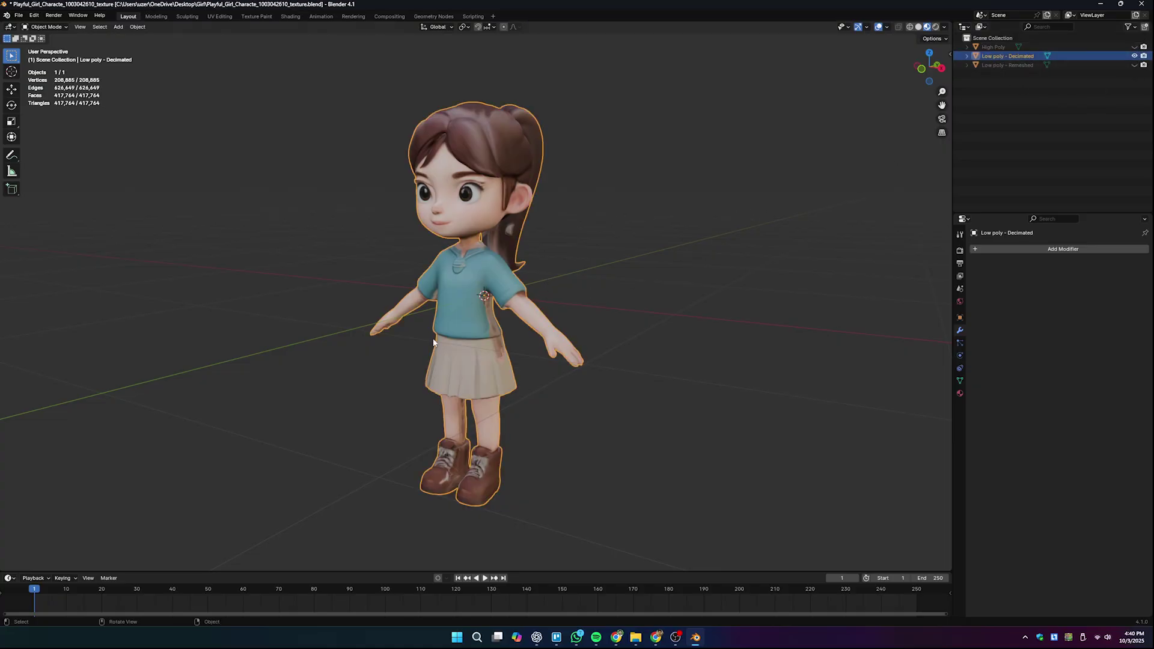
middle_drag(433, 342, 460, 338)
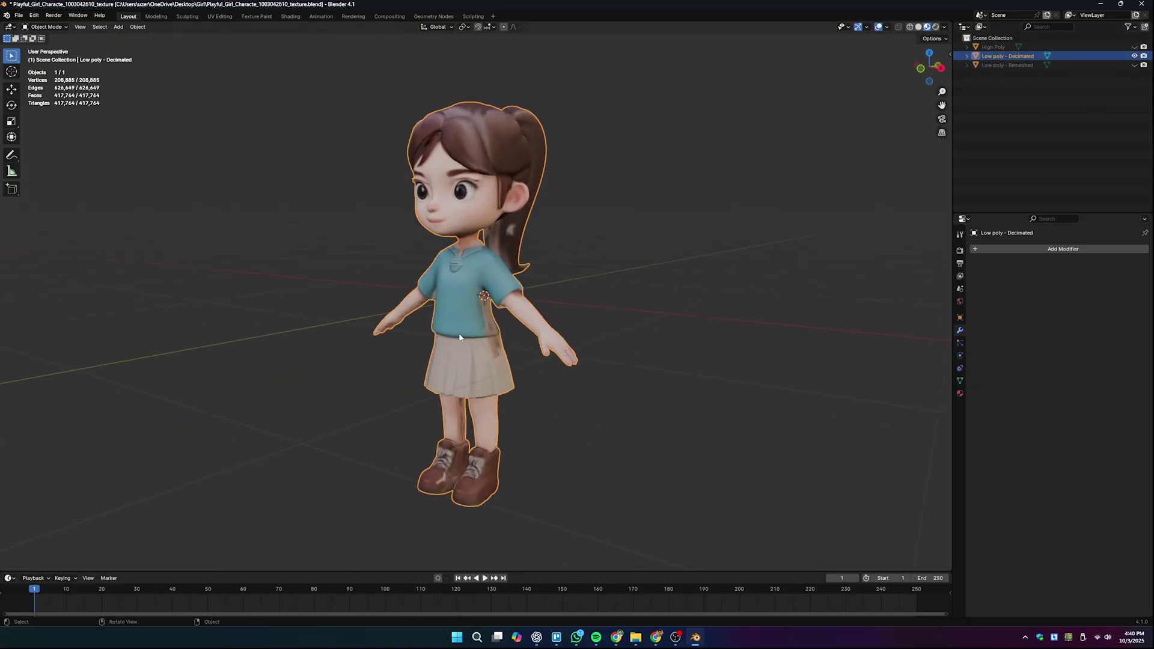
Add a Decimate modifier to the Low poly - Decimated object.
click(1018, 247)
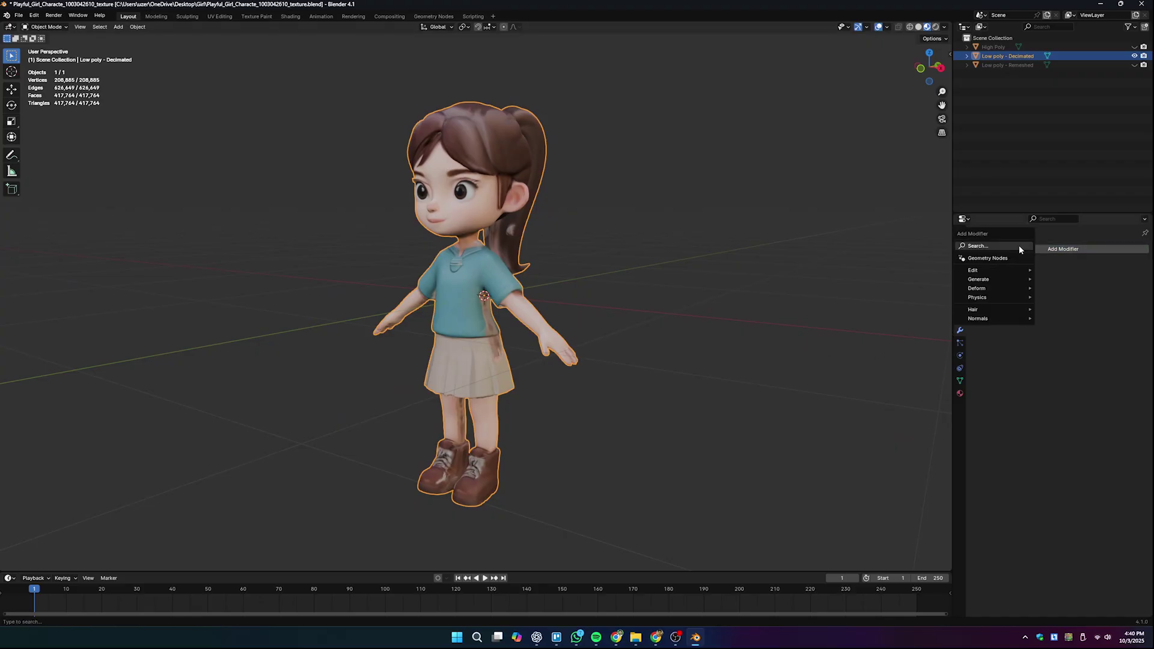
mouse_move(1011, 280)
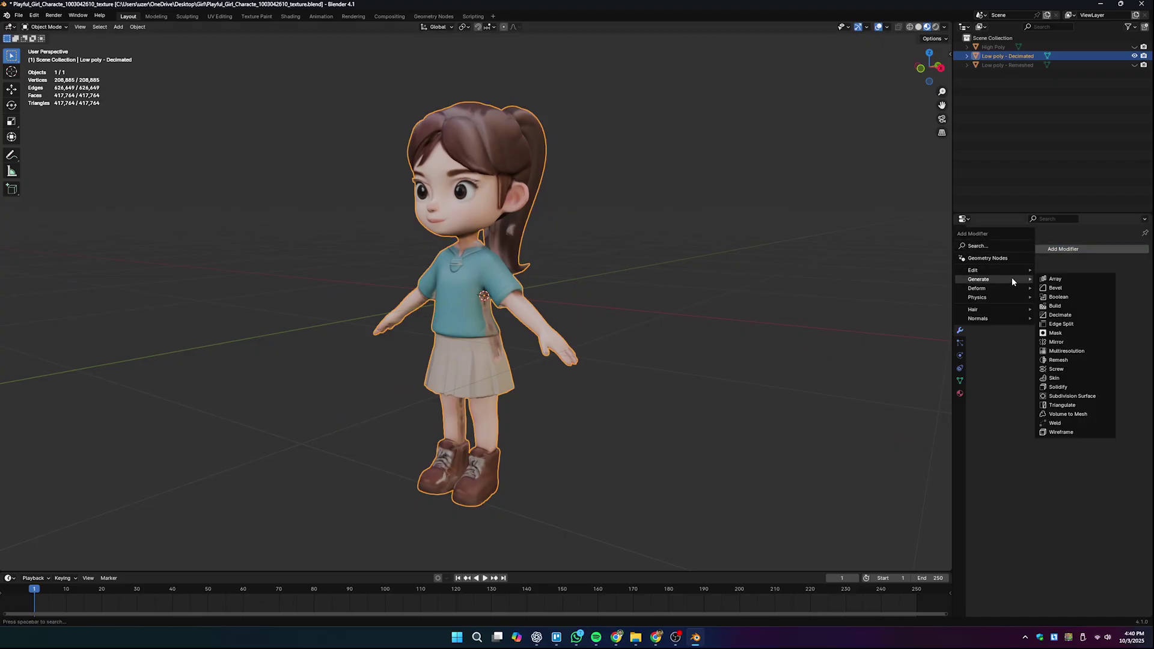
click(1074, 315)
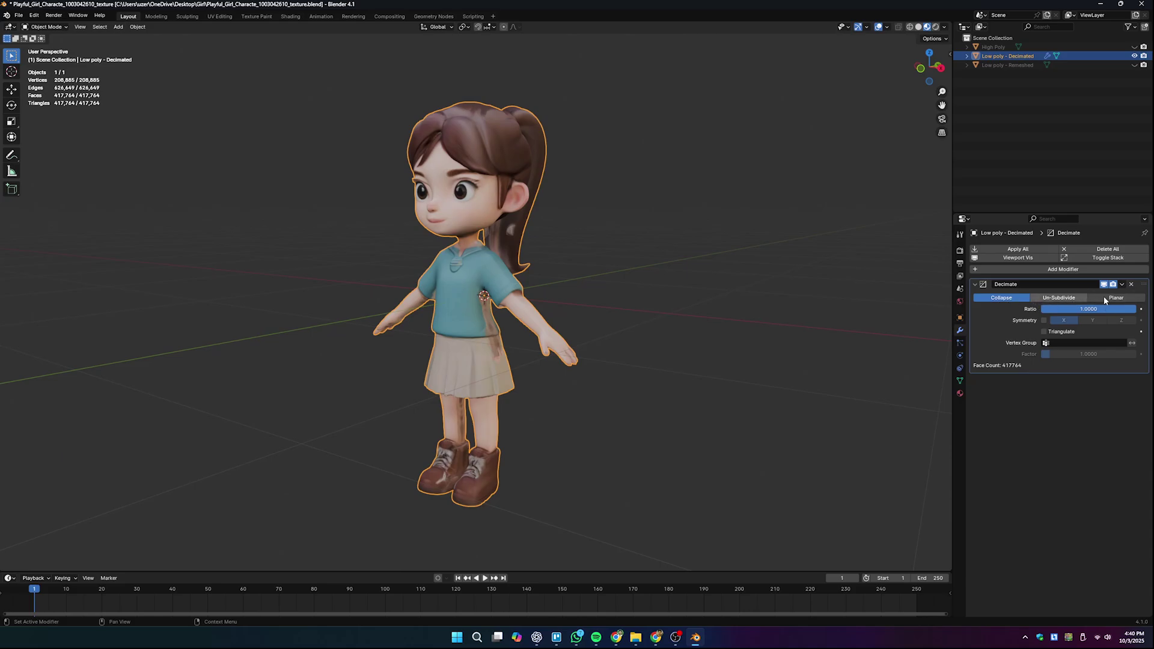
Try the Decimate modifier's Un-Subdivide and Planar modes, inspect the planar topology with the Wireframe overlay, and return to Collapse mode.
click(1052, 298)
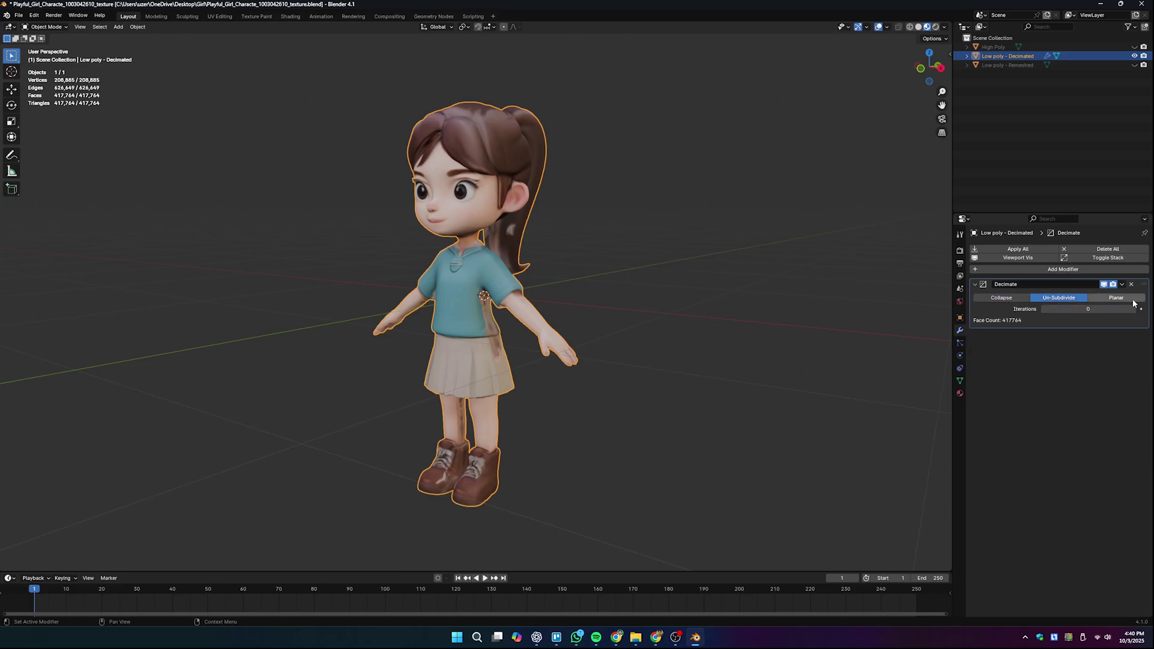
click(1133, 301)
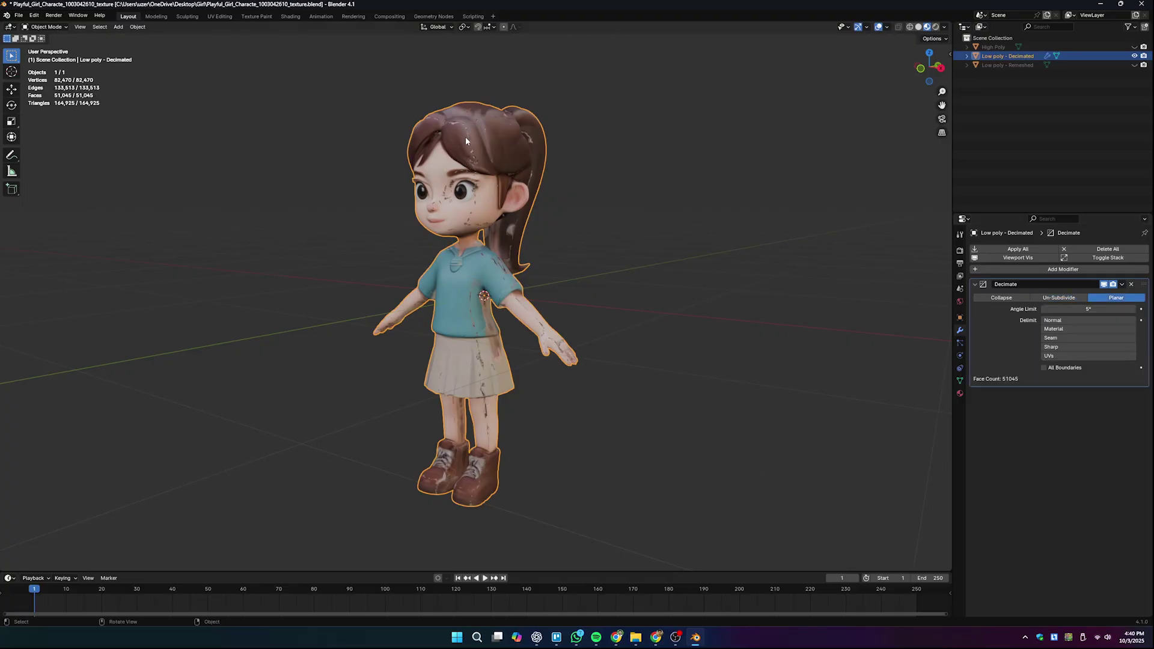
click(885, 27)
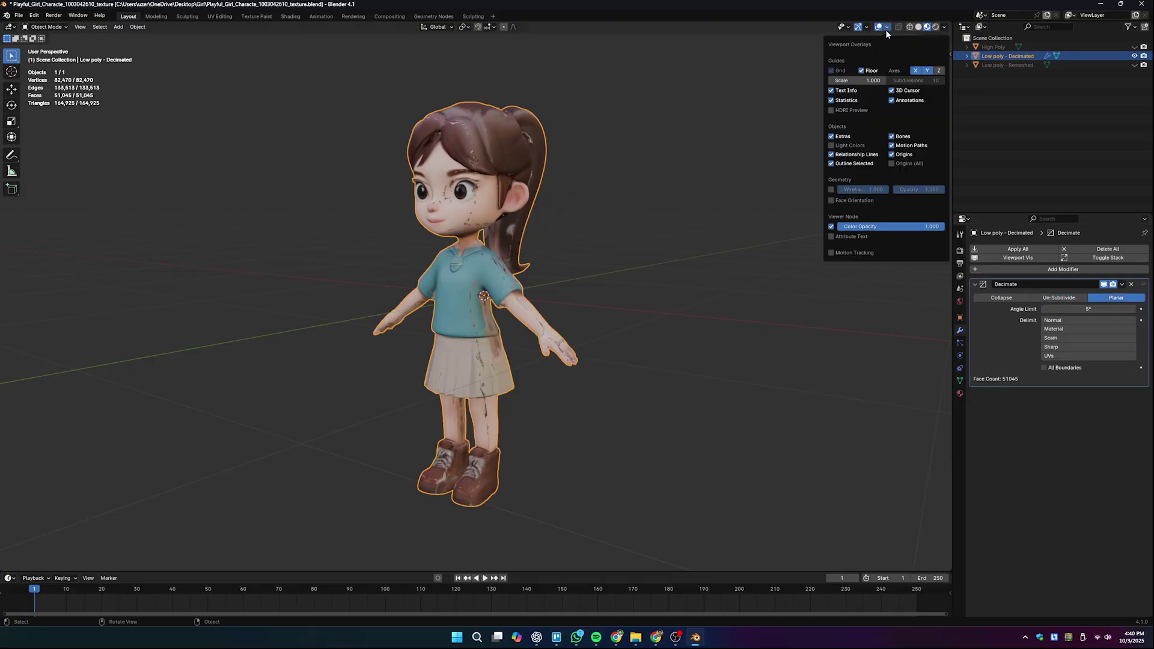
click(831, 189)
scroll(482, 281, up, 3)
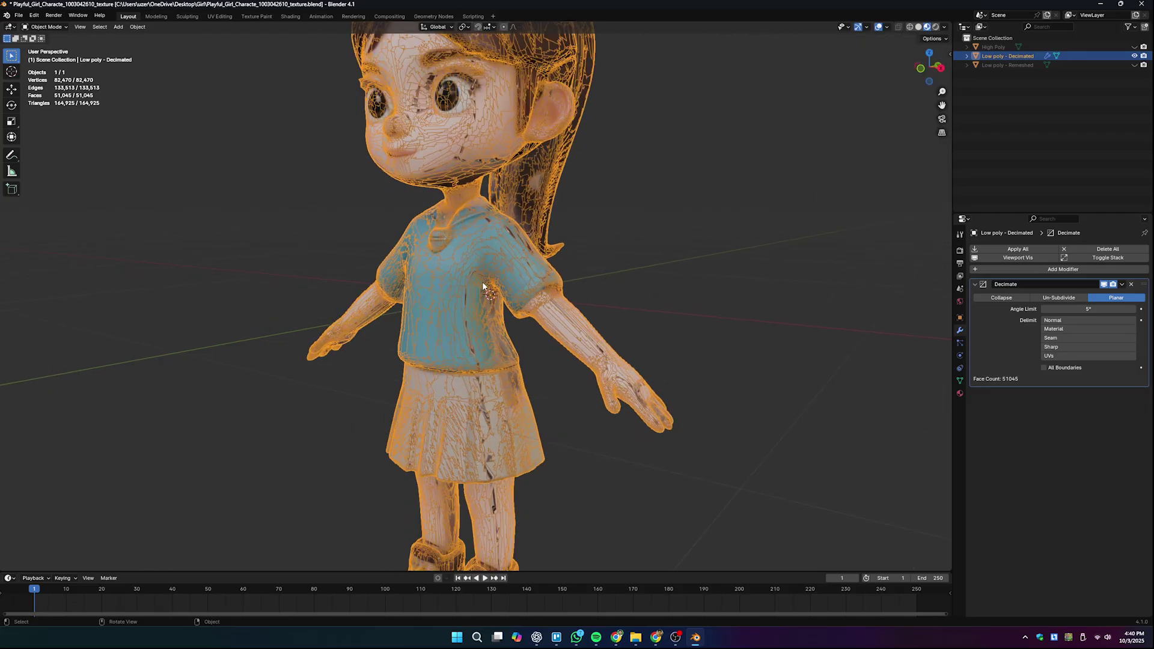
mouse_move(482, 281)
middle_down()
mouse_move(611, 285)
mouse_move(492, 284)
mouse_move(495, 293)
middle_up()
scroll(494, 293, down, 2)
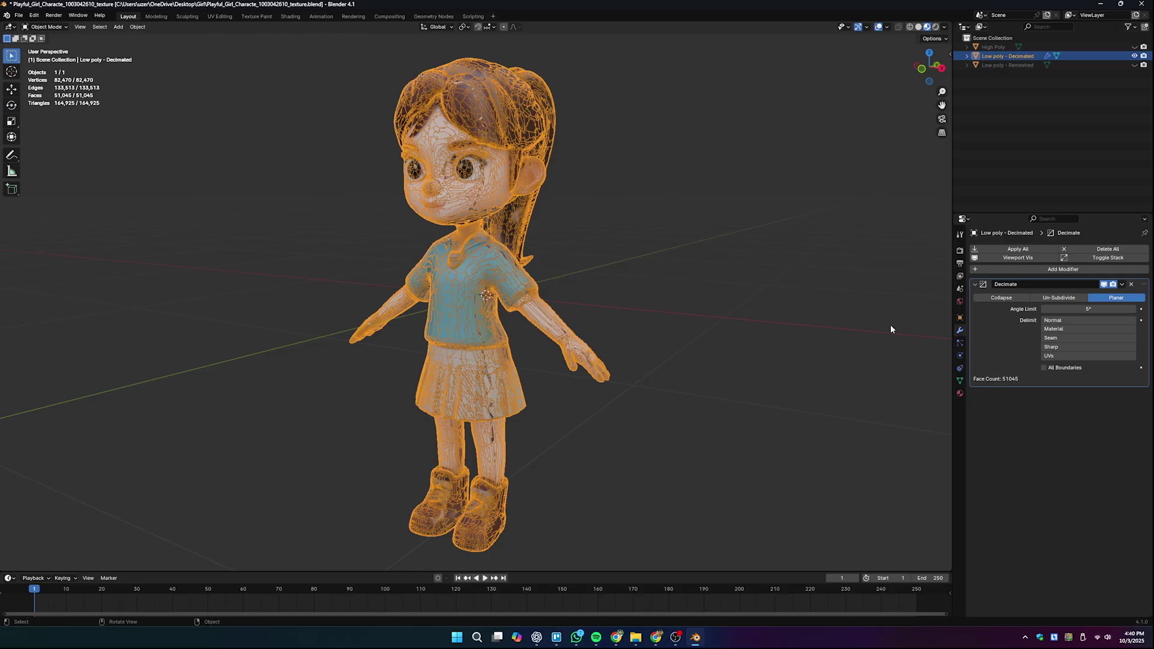
click(1061, 297)
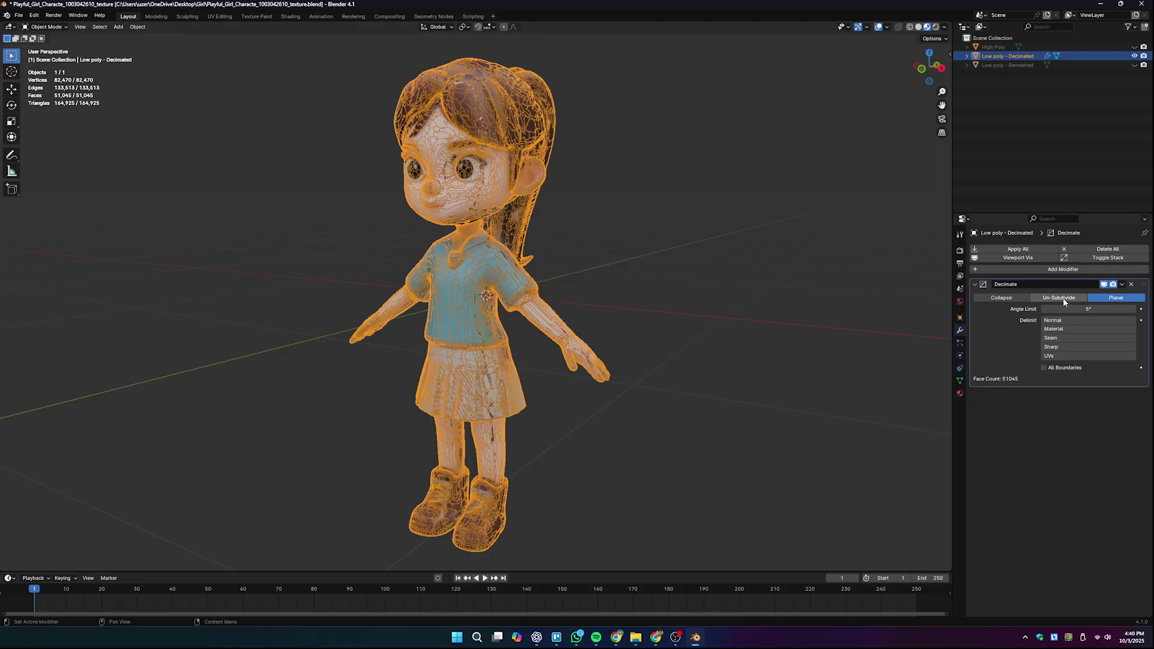
click(1010, 299)
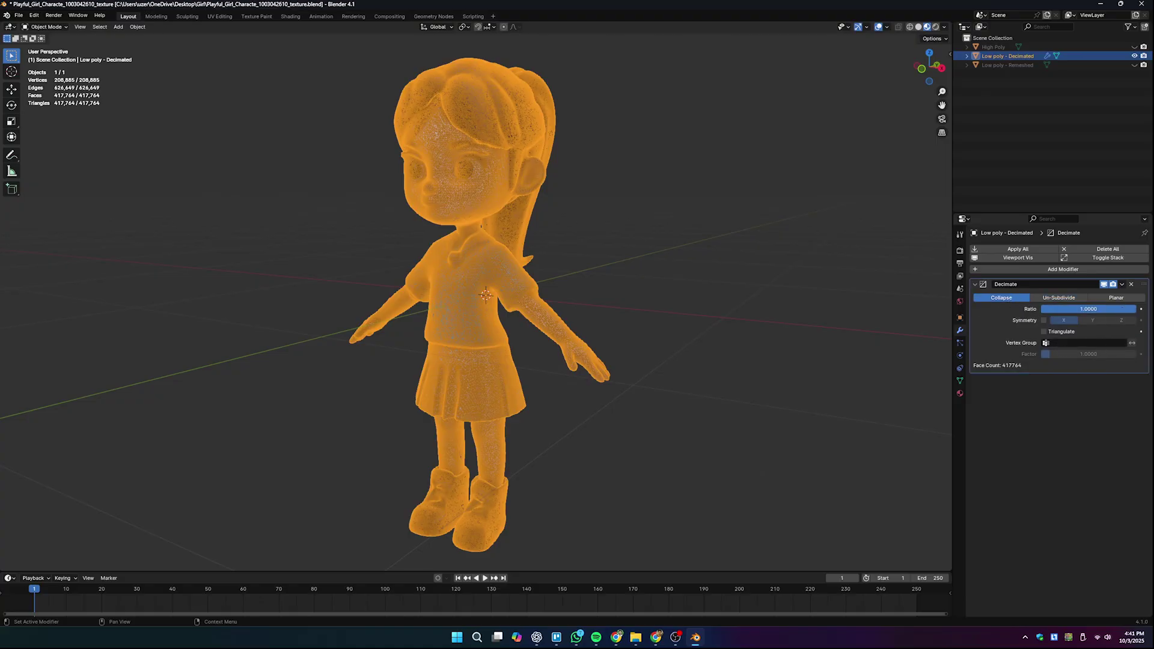
Set the Decimate modifier's Collapse ratio to 0.05 and hide the Wireframe overlay to check the girl's textures.
drag(1089, 309, 1044, 309)
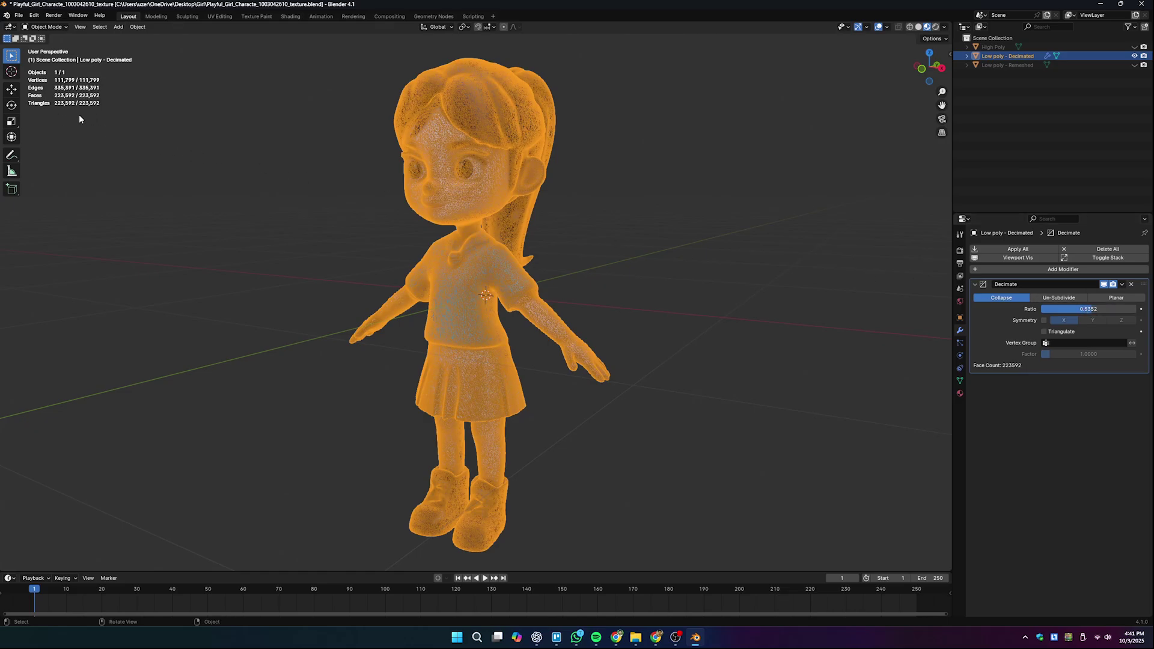
click(1093, 309)
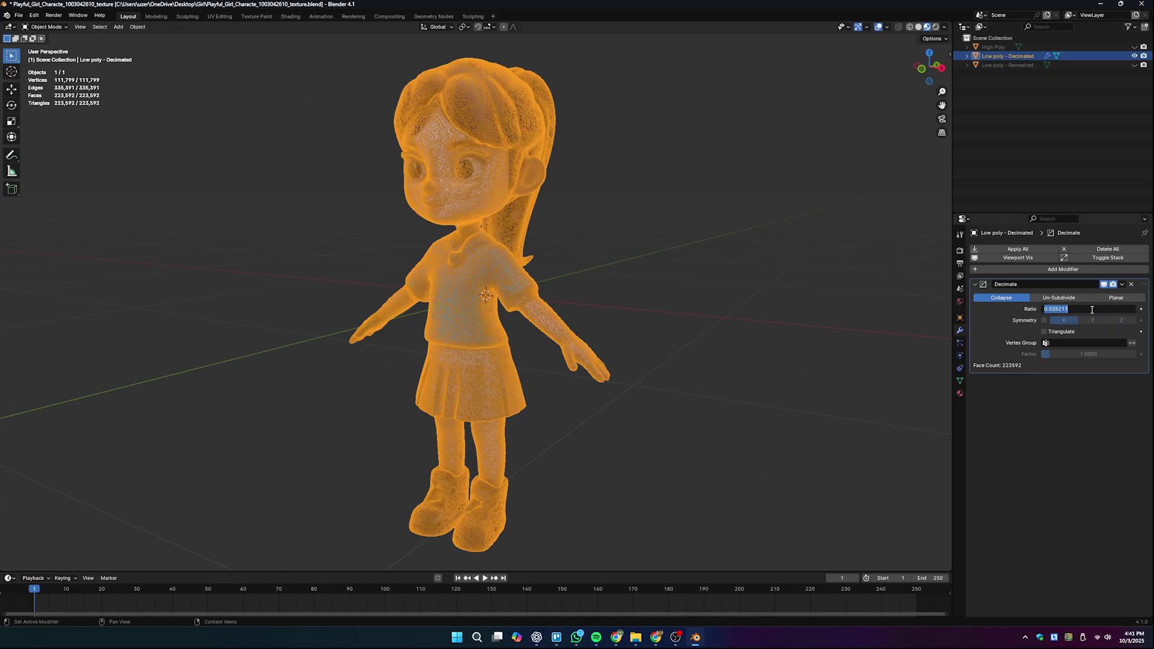
key(BackSpace)
text(.05)
key(Return)
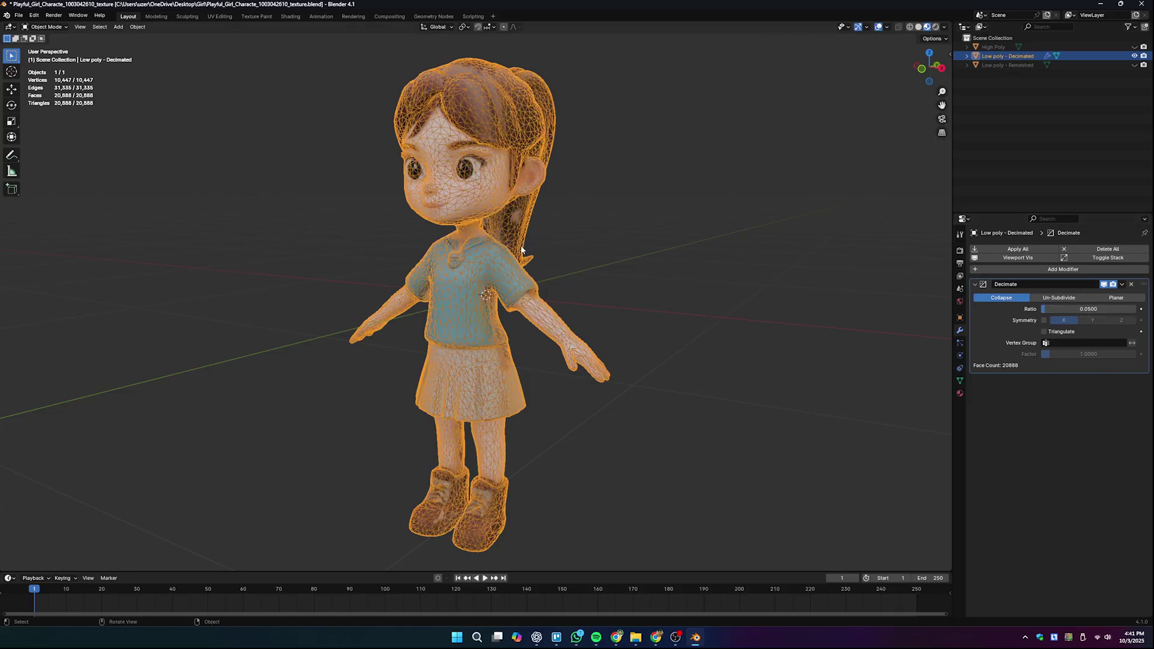
click(889, 27)
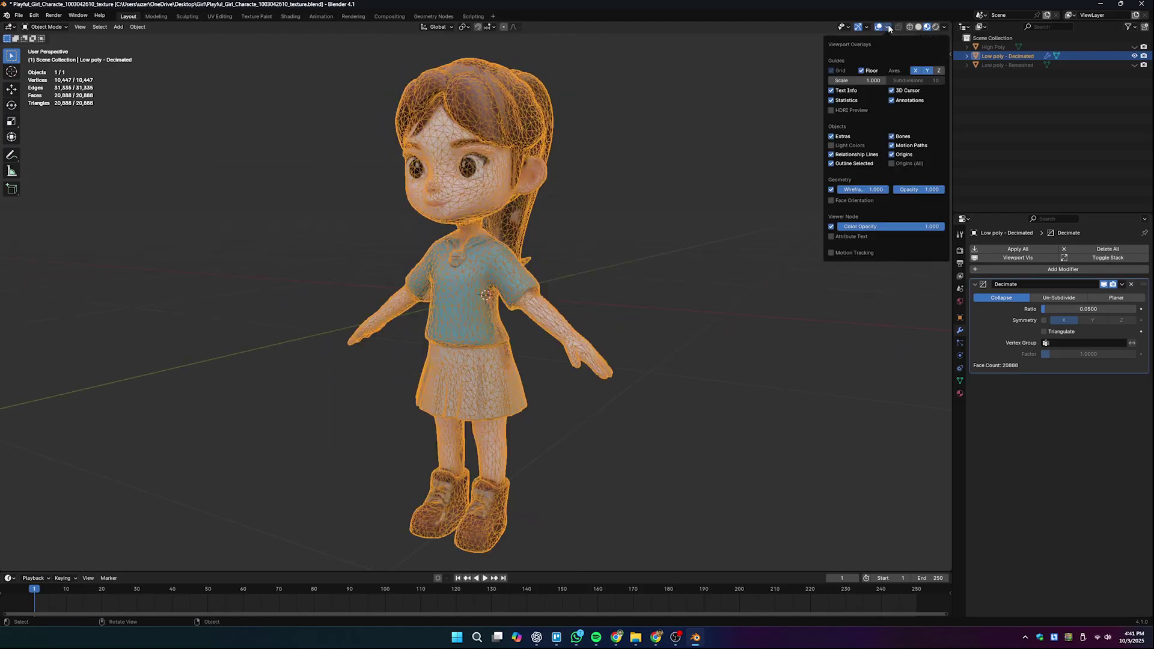
click(831, 189)
middle_drag(403, 316, 471, 344)
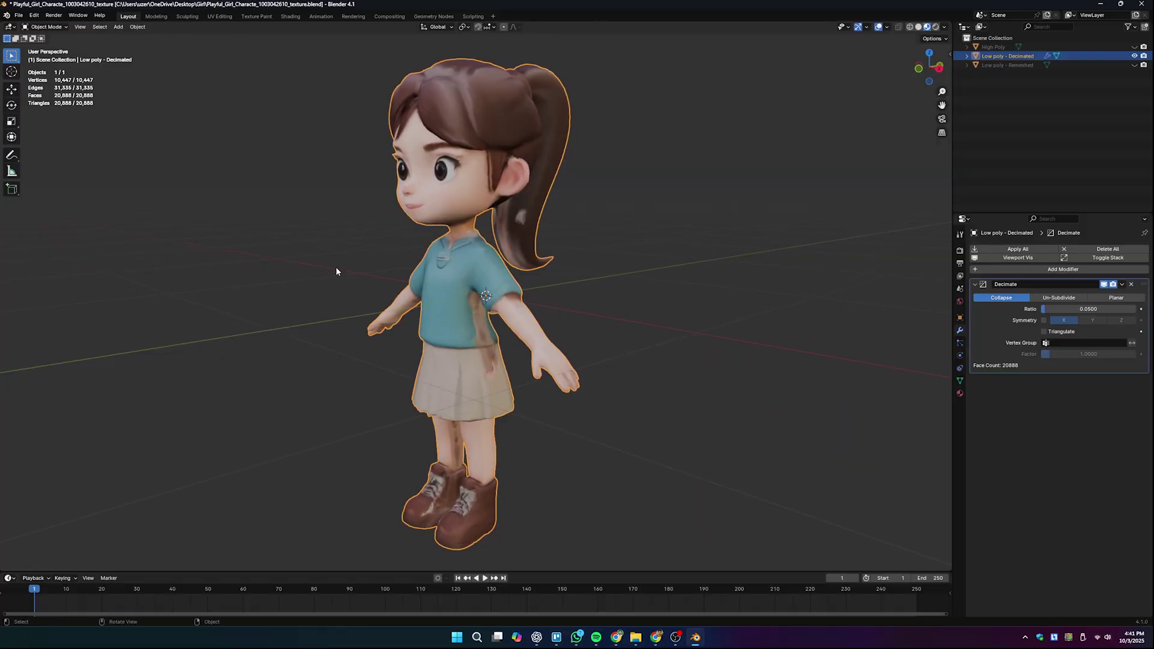
Set the Decimate modifier's ratio to 0.01 and inspect the reduced topology with the Wireframe overlay.
click(1088, 309)
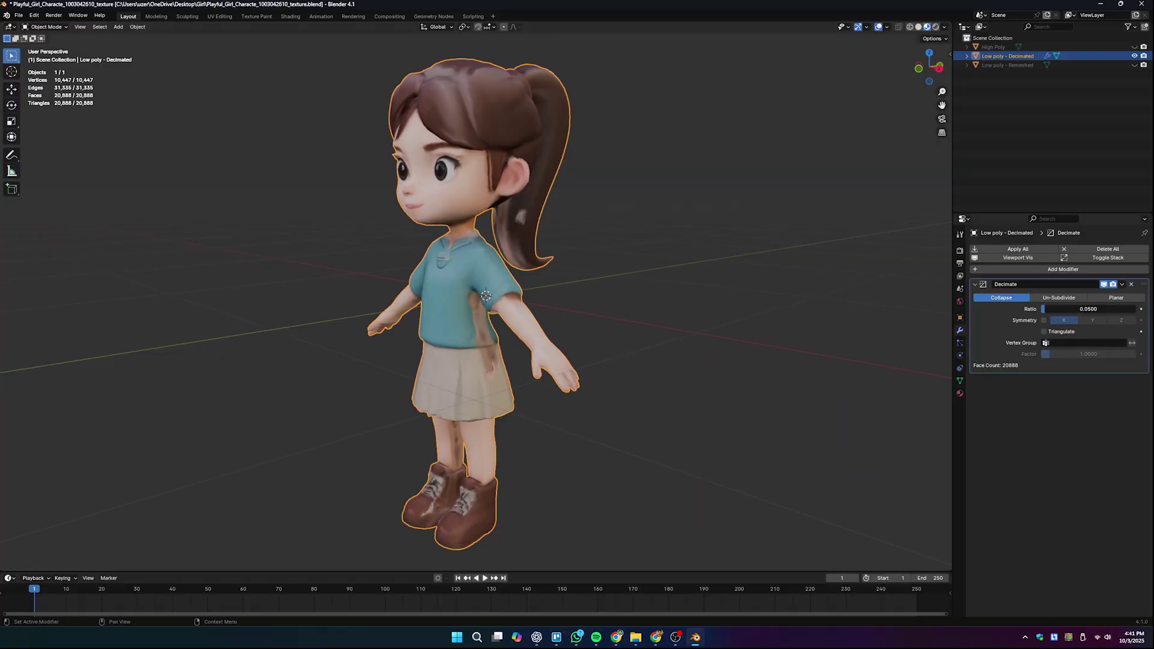
key(BackSpace)
key(Return)
mouse_move(536, 337)
middle_down()
mouse_move(683, 339)
mouse_move(523, 342)
mouse_move(533, 339)
middle_up()
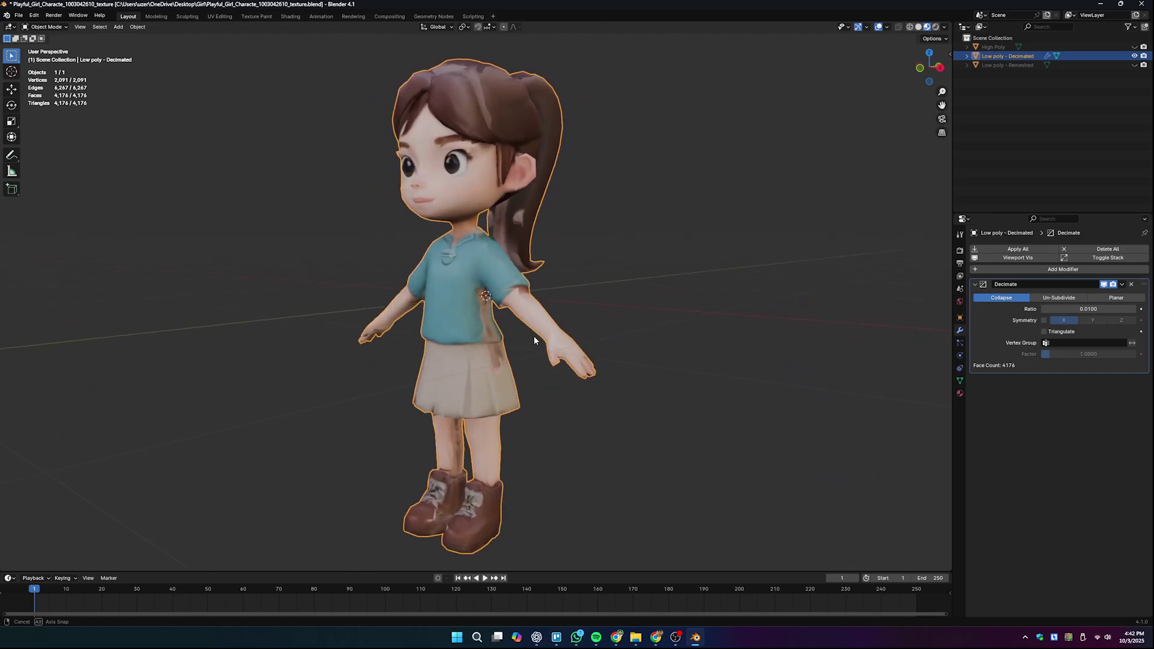
click(887, 27)
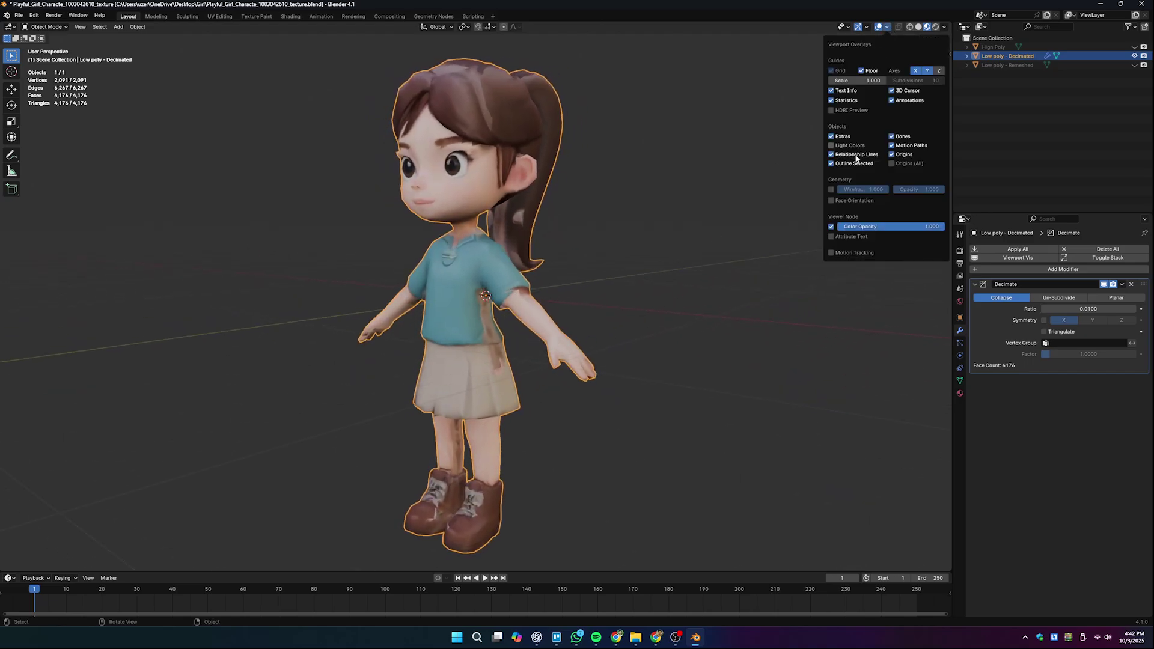
click(831, 187)
mouse_move(577, 343)
middle_down()
mouse_move(685, 338)
mouse_move(463, 346)
mouse_move(338, 337)
mouse_move(580, 344)
middle_up()
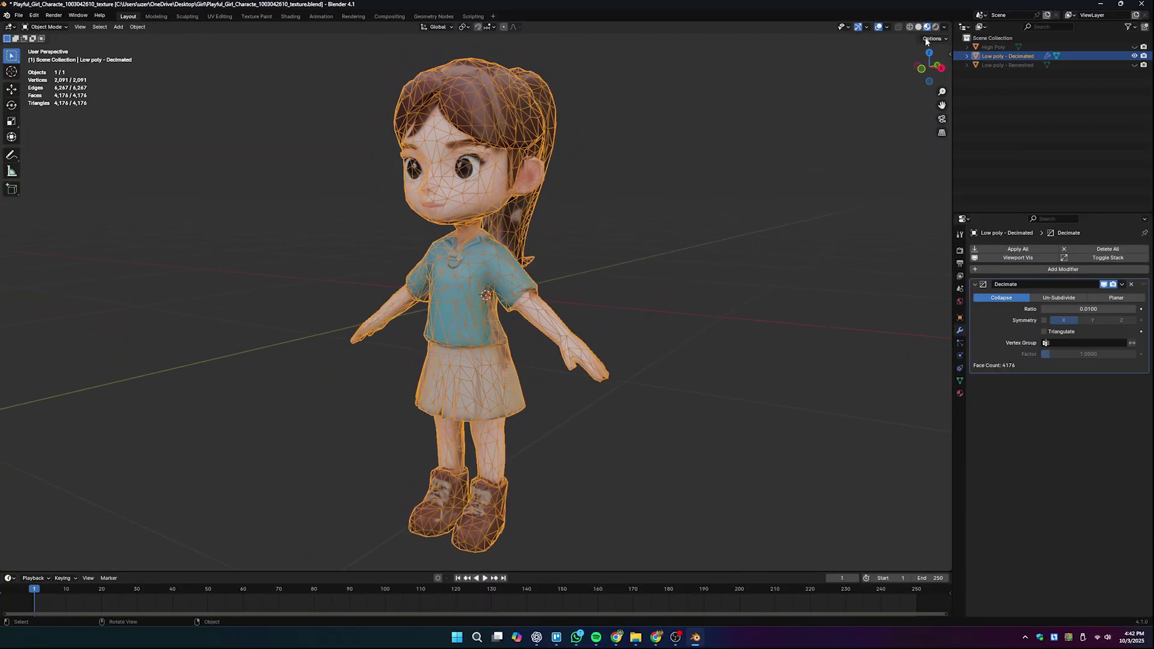
Turn off the Wireframe overlay and apply the Decimate modifier to Low poly - Decimated.
click(888, 27)
click(834, 193)
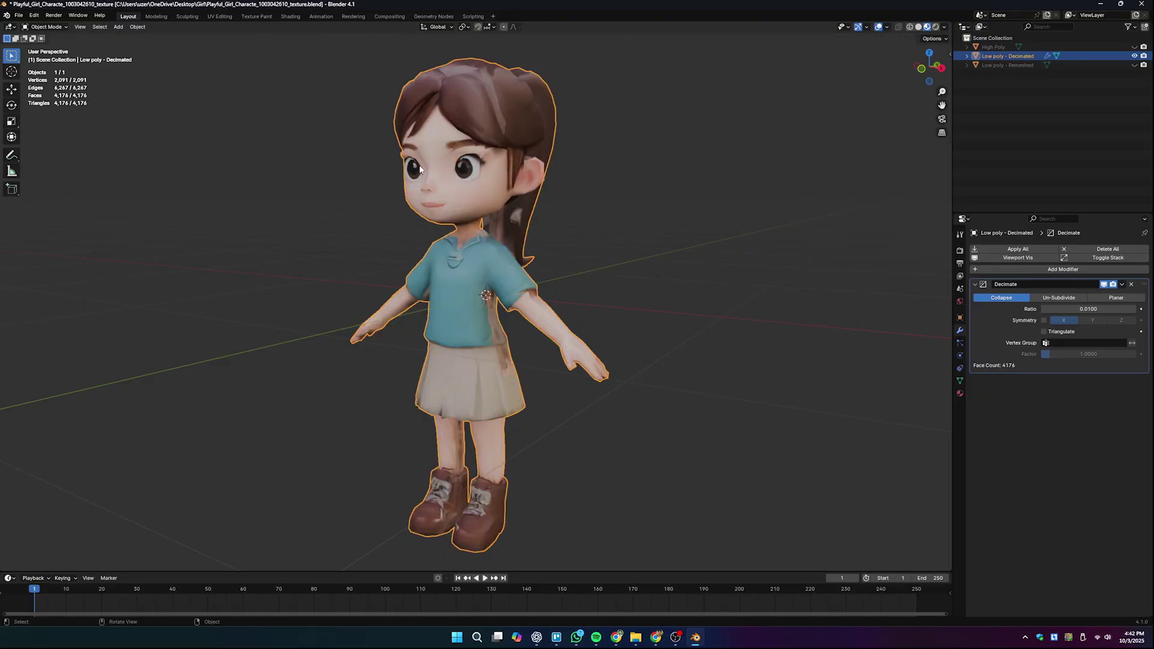
click(1121, 284)
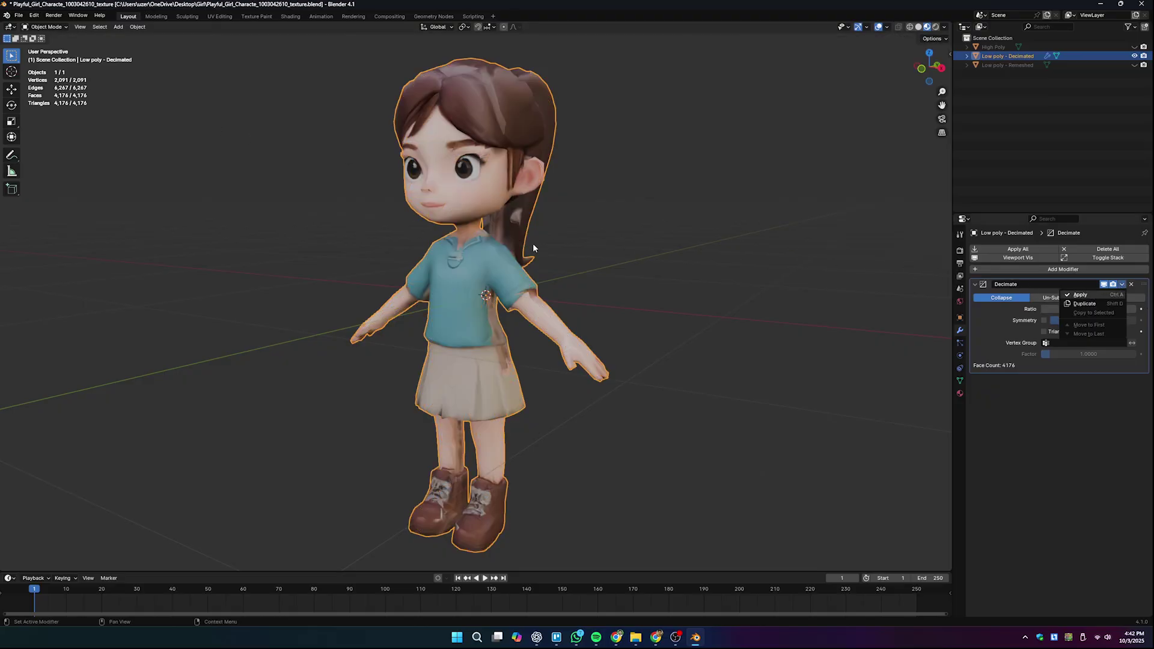
key(ctrl+a)
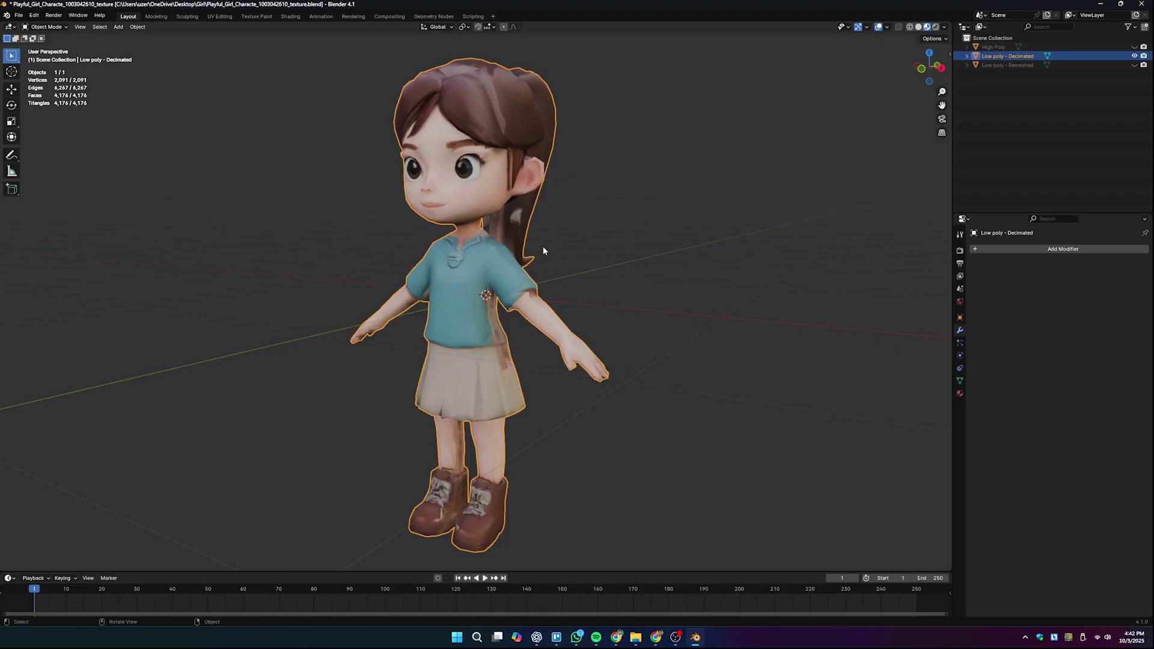
Inspect the topology of Low poly - Decimated in Edit Mode, return to Object Mode and deselect the girl.
click(34, 27)
click(41, 47)
click(653, 337)
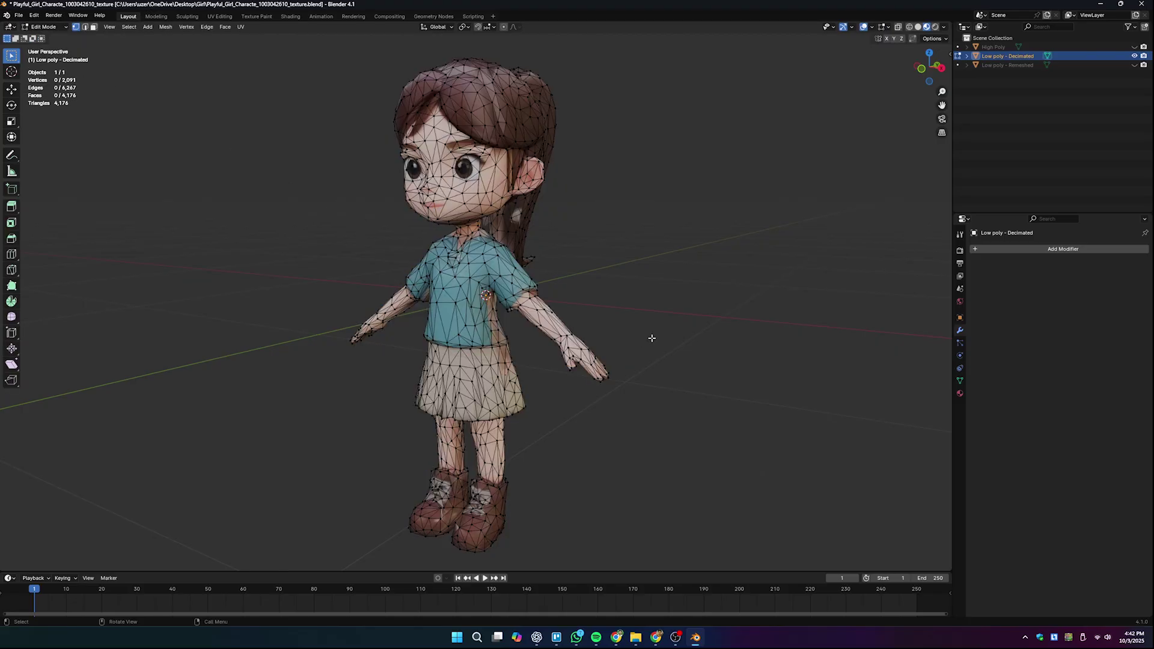
middle_drag(653, 338, 548, 354)
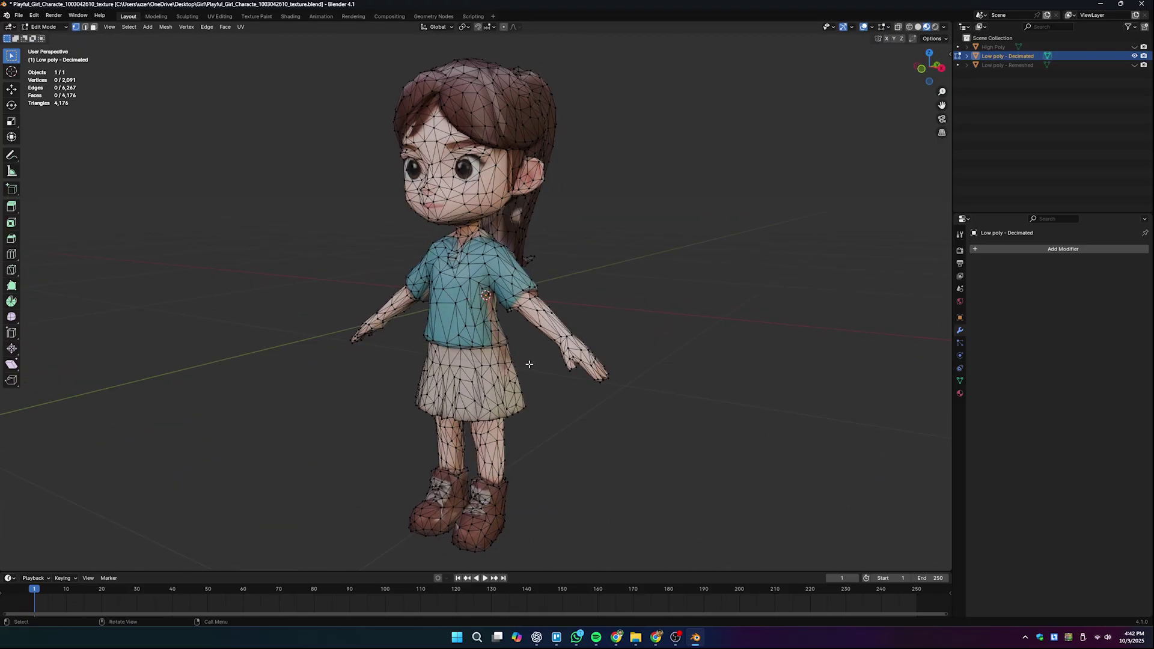
key(Tab)
click(619, 330)
click(571, 369)
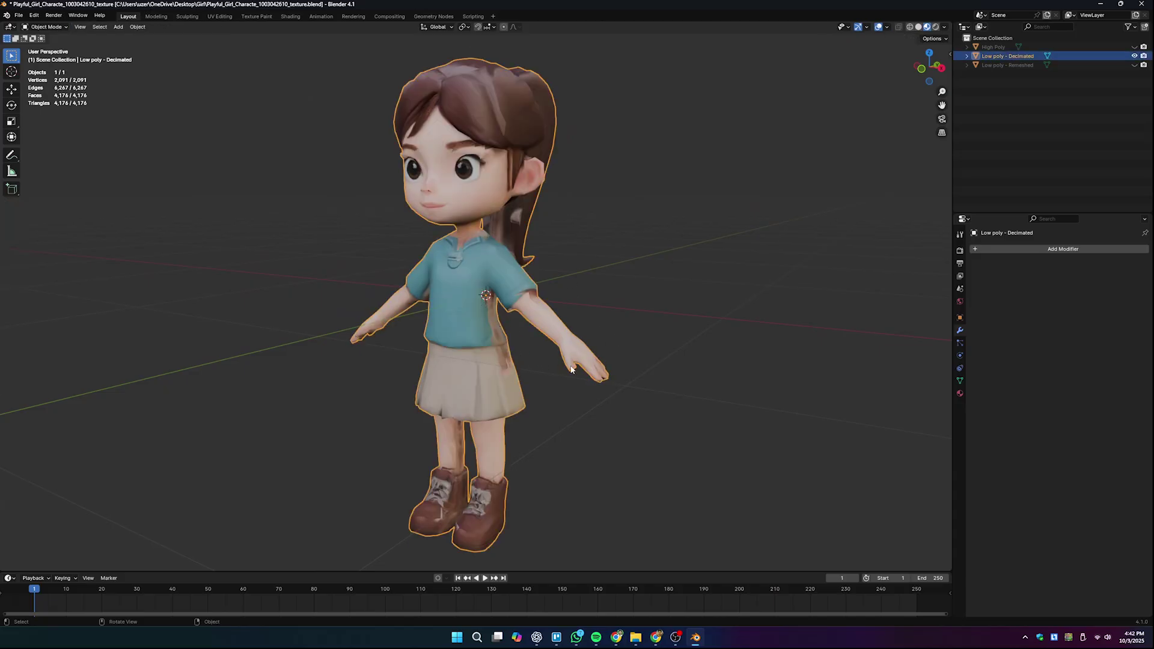
middle_drag(571, 369, 597, 401)
click(596, 400)
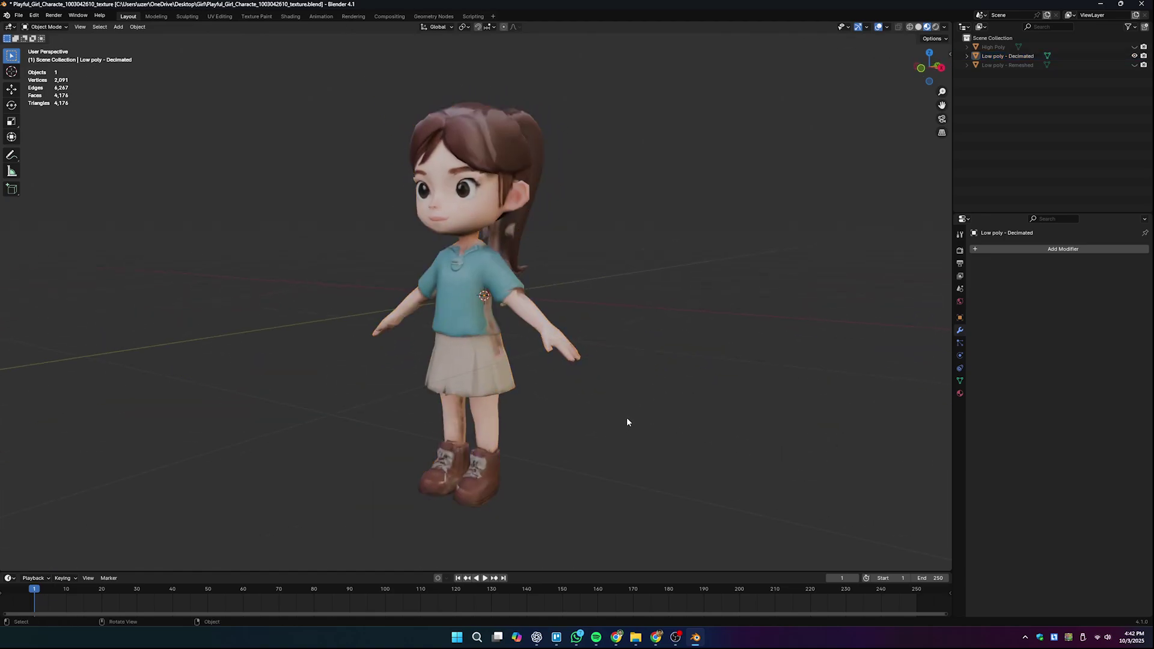
Hide Low poly - Decimated, then show and select Low poly - Remeshed.
click(1134, 56)
click(1134, 65)
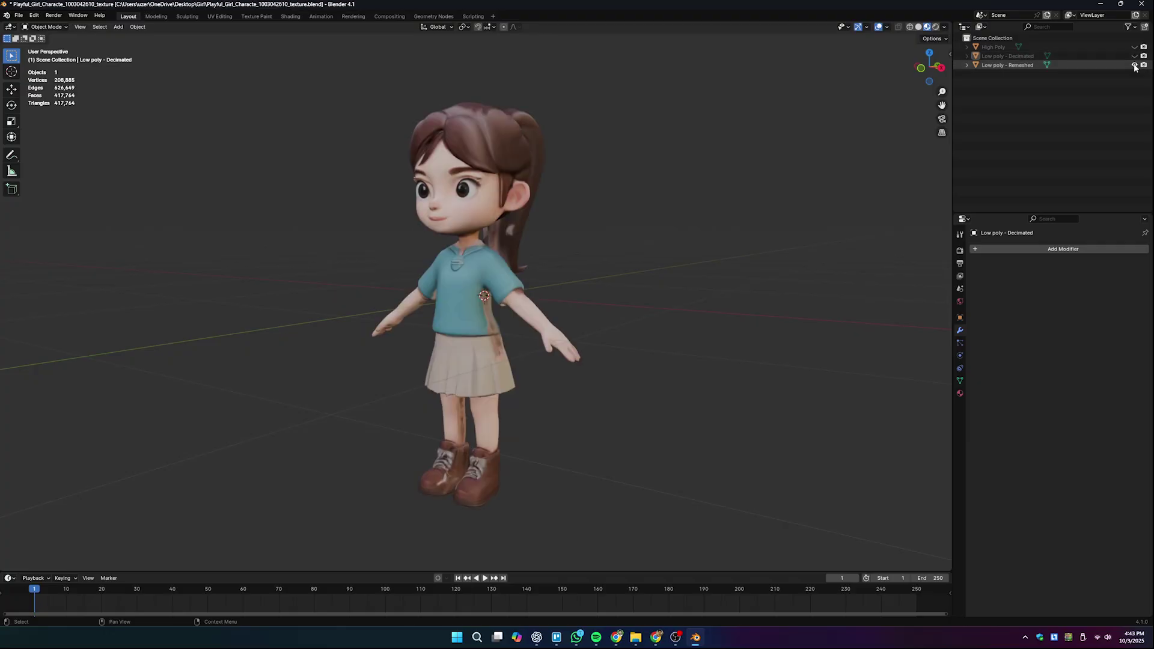
click(493, 320)
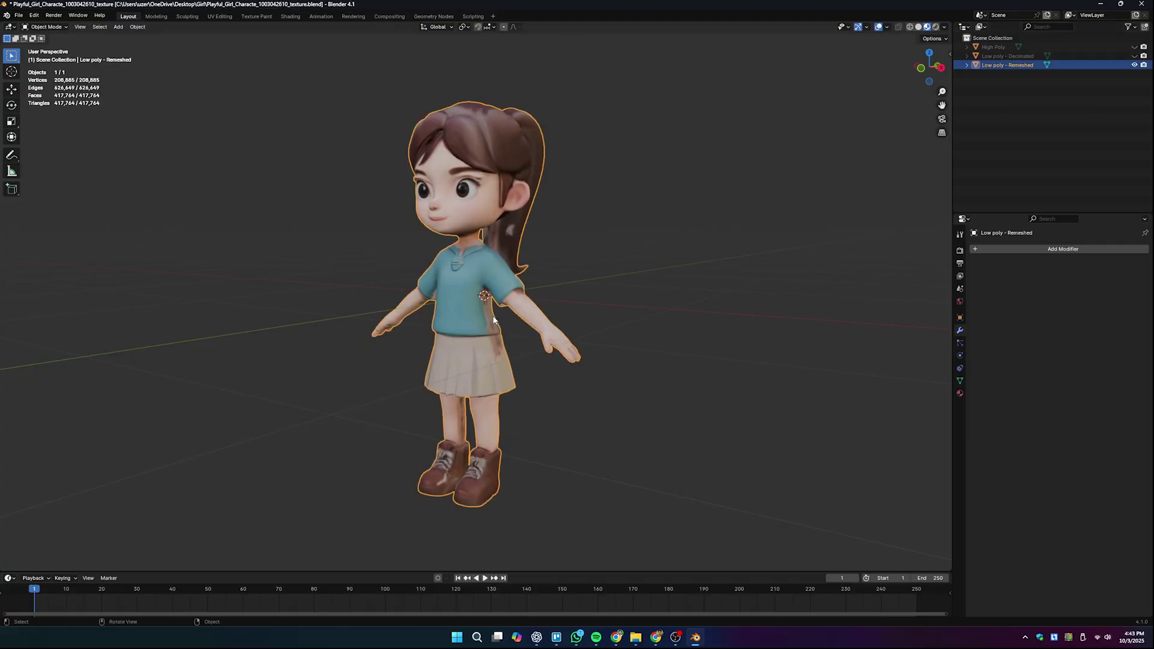
Display Low poly - Remeshed in the Sculpting workspace with Material Preview shading and the Wireframe overlay.
click(187, 17)
scroll(480, 318, up, 4)
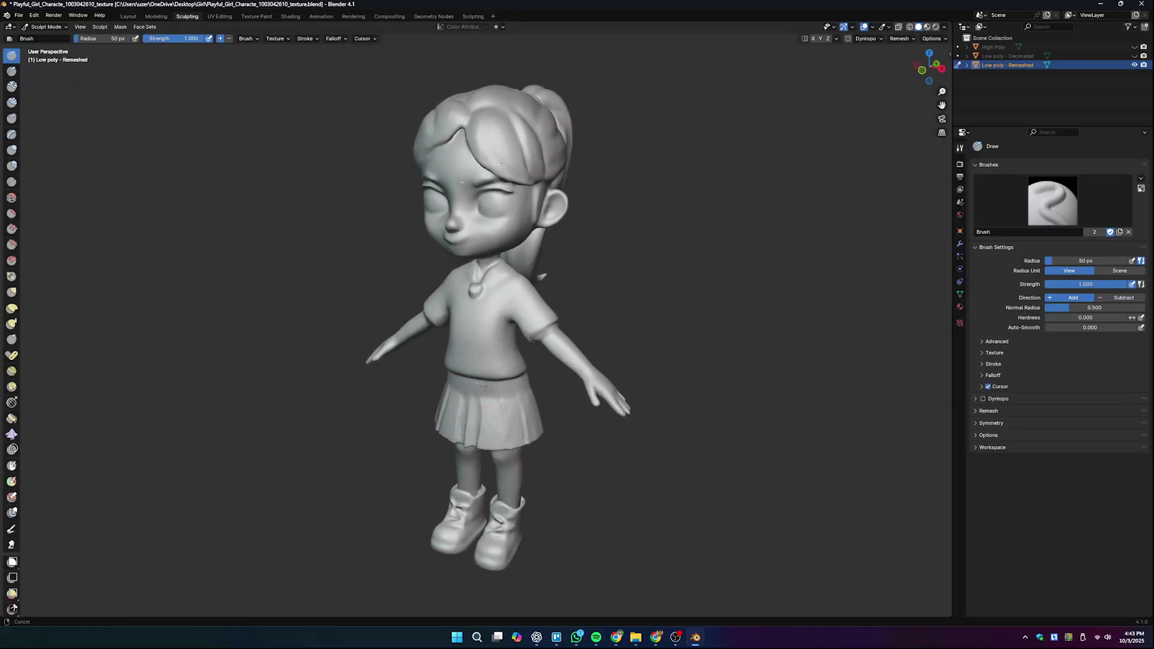
middle_drag(515, 294, 670, 272)
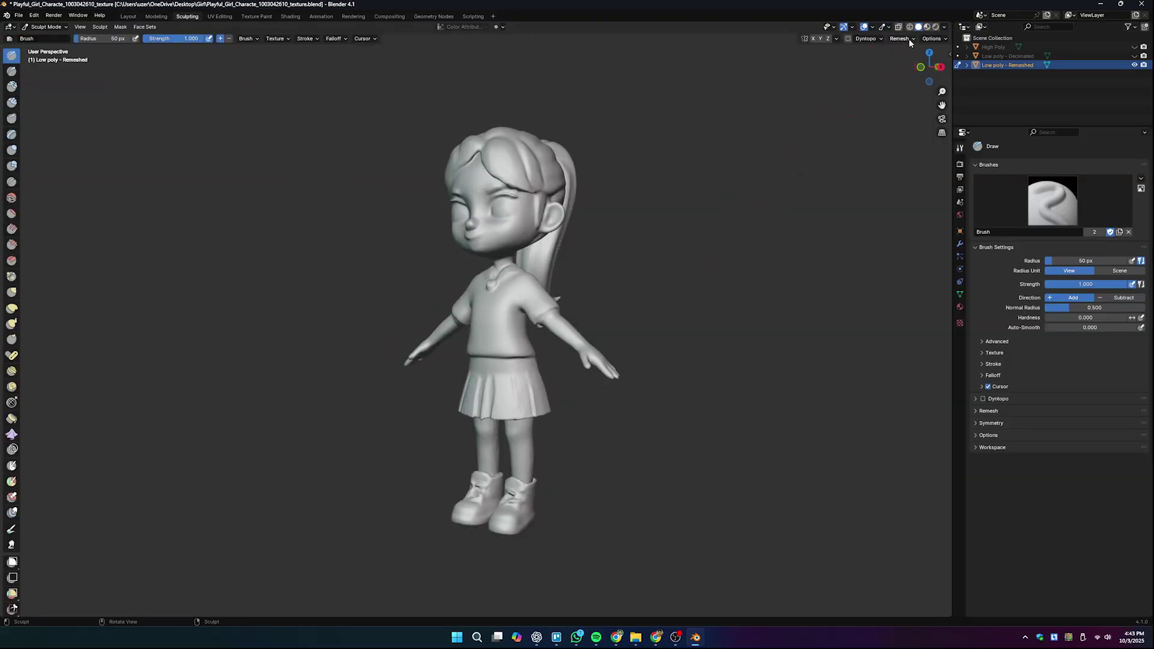
click(930, 28)
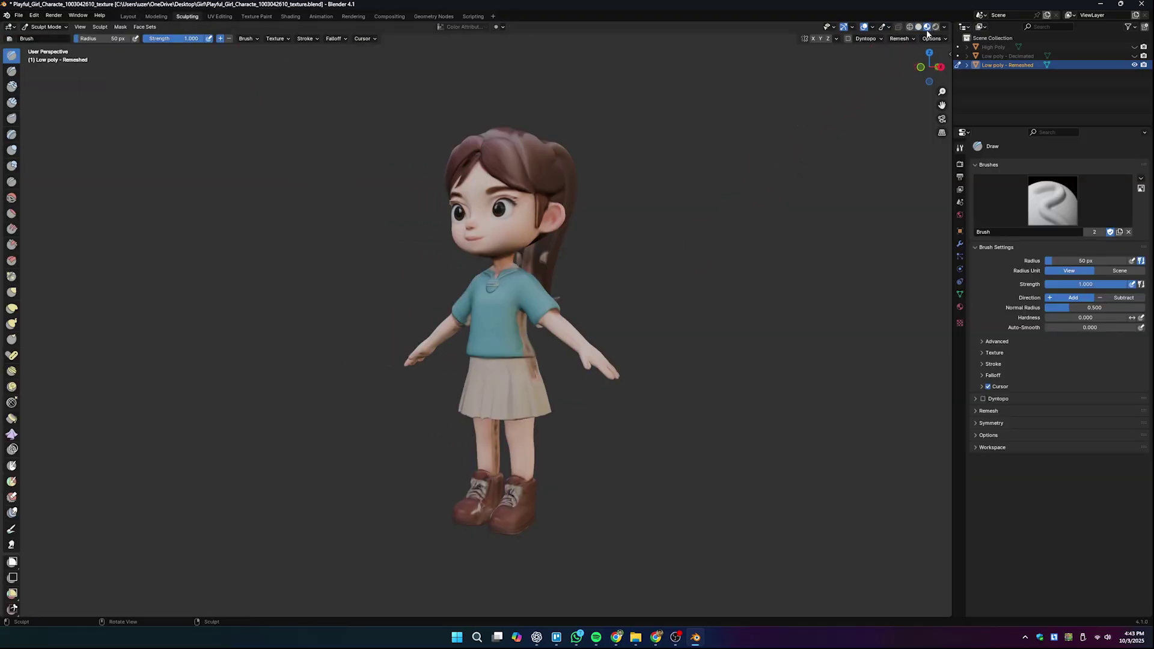
click(874, 28)
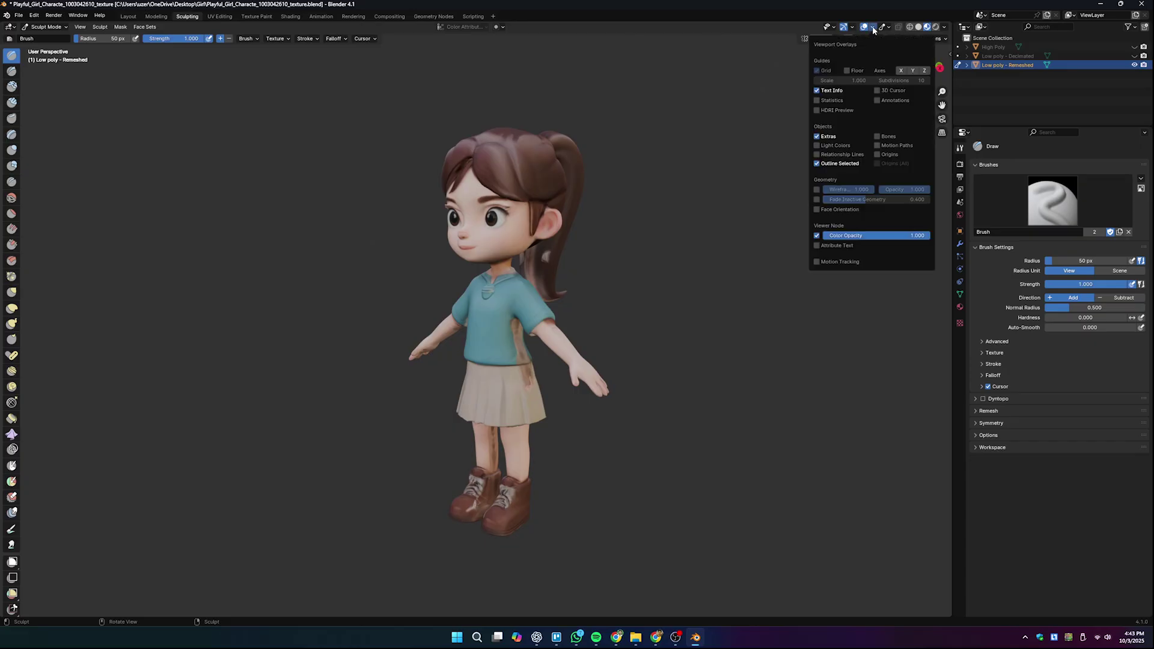
click(817, 189)
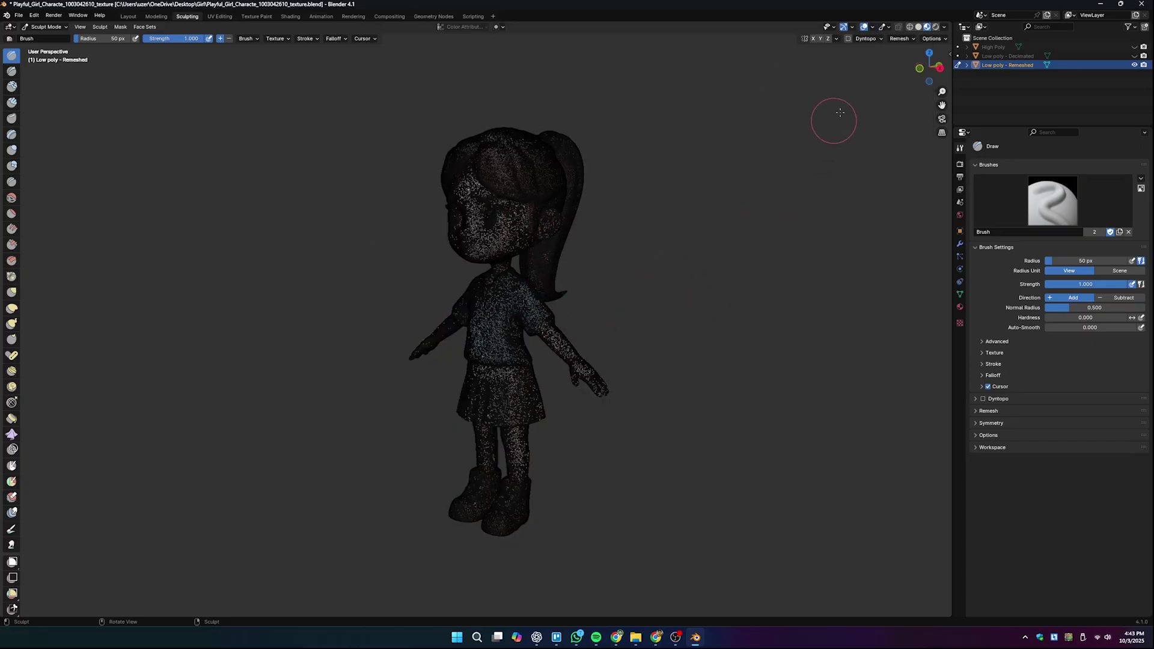
Set the voxel size to 0.0240 m and remesh Low poly - Remeshed.
click(900, 39)
key(r)
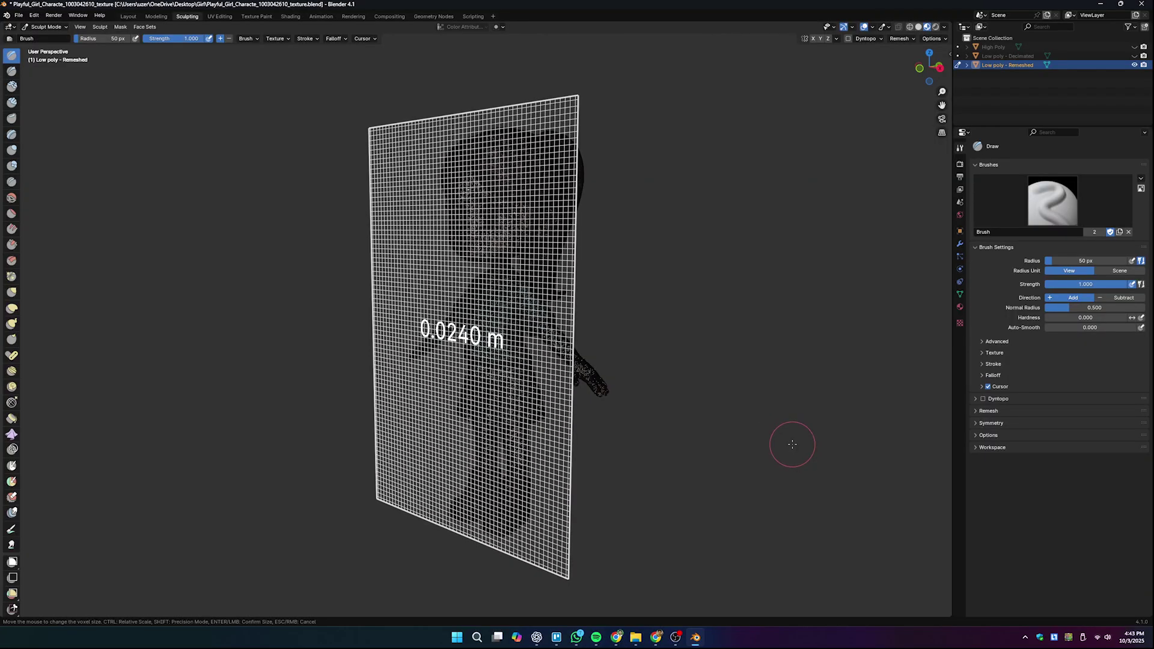
click(792, 444)
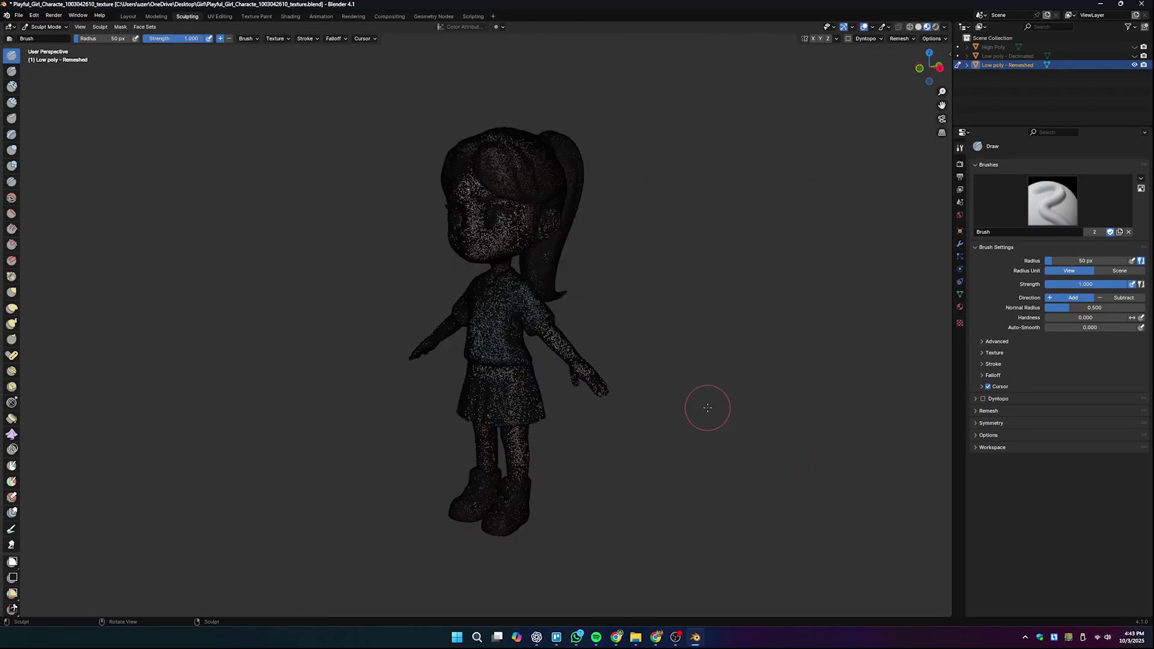
key(ctrl)
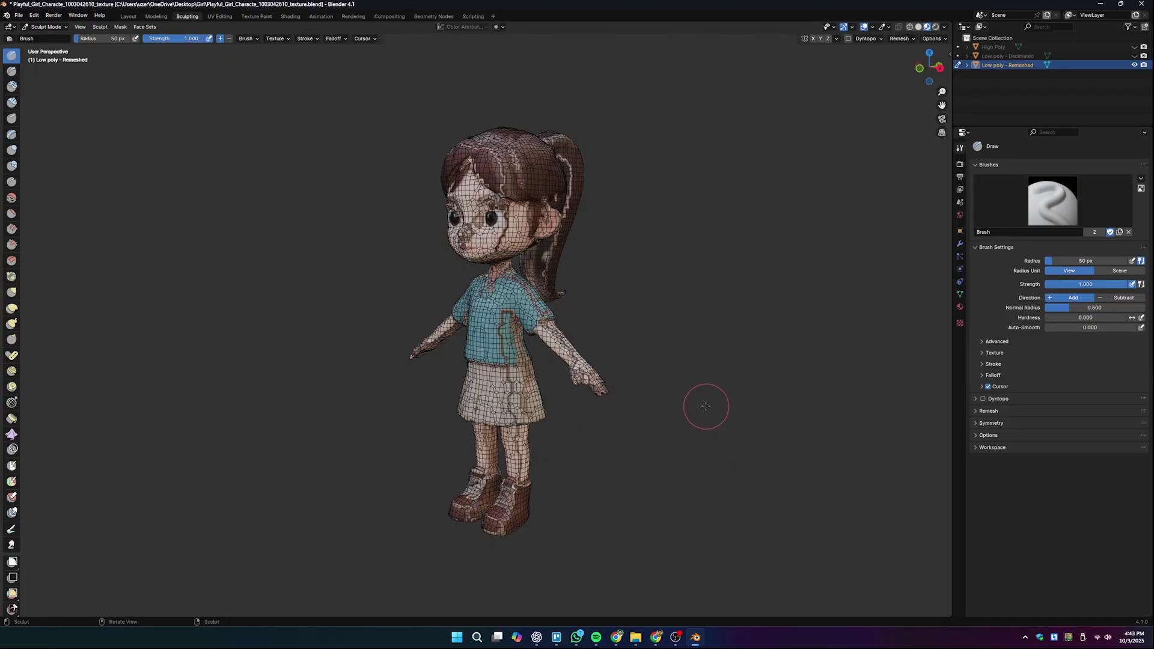
Inspect the remeshed girl's topology and textures up close and from several angles, and check the mesh statistics.
mouse_move(644, 415)
middle_down()
mouse_move(736, 420)
mouse_move(665, 417)
mouse_move(690, 420)
mouse_move(673, 427)
mouse_move(682, 433)
middle_up()
scroll(667, 420, up, 4)
scroll(637, 404, up, 4)
mouse_move(604, 146)
mouse_down()
mouse_move(584, 179)
mouse_move(578, 86)
mouse_move(563, 171)
mouse_move(585, 120)
mouse_move(583, 170)
mouse_up()
mouse_move(659, 316)
middle_down()
mouse_move(514, 338)
mouse_move(674, 353)
mouse_move(625, 348)
mouse_move(660, 365)
middle_up()
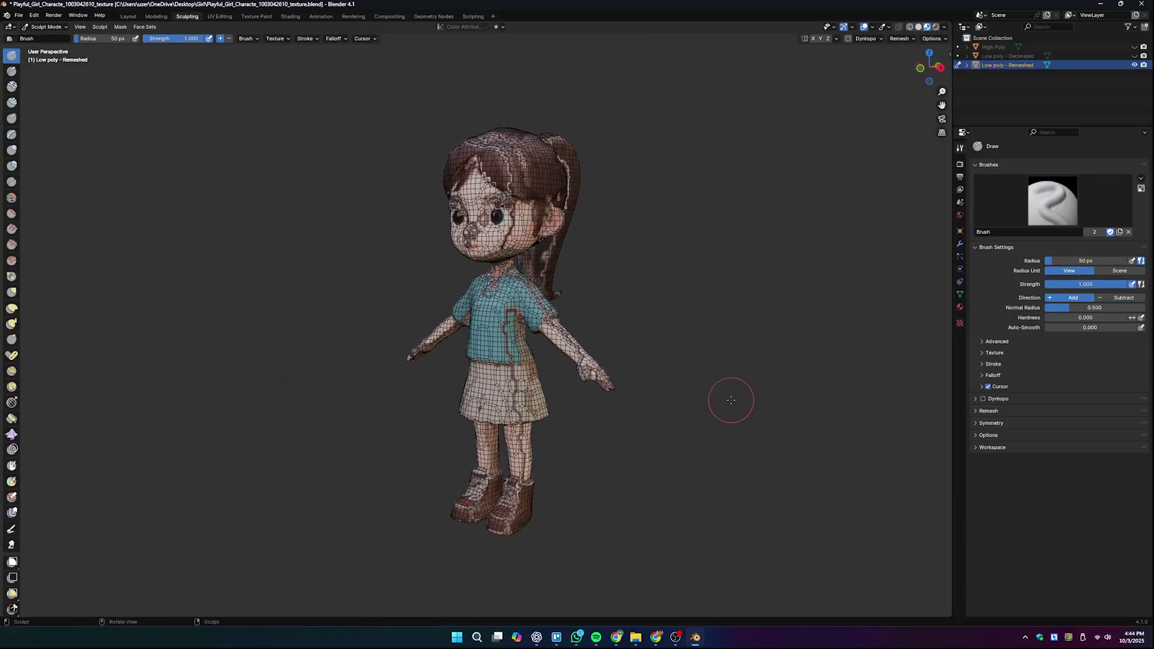
middle_drag(729, 399, 665, 384)
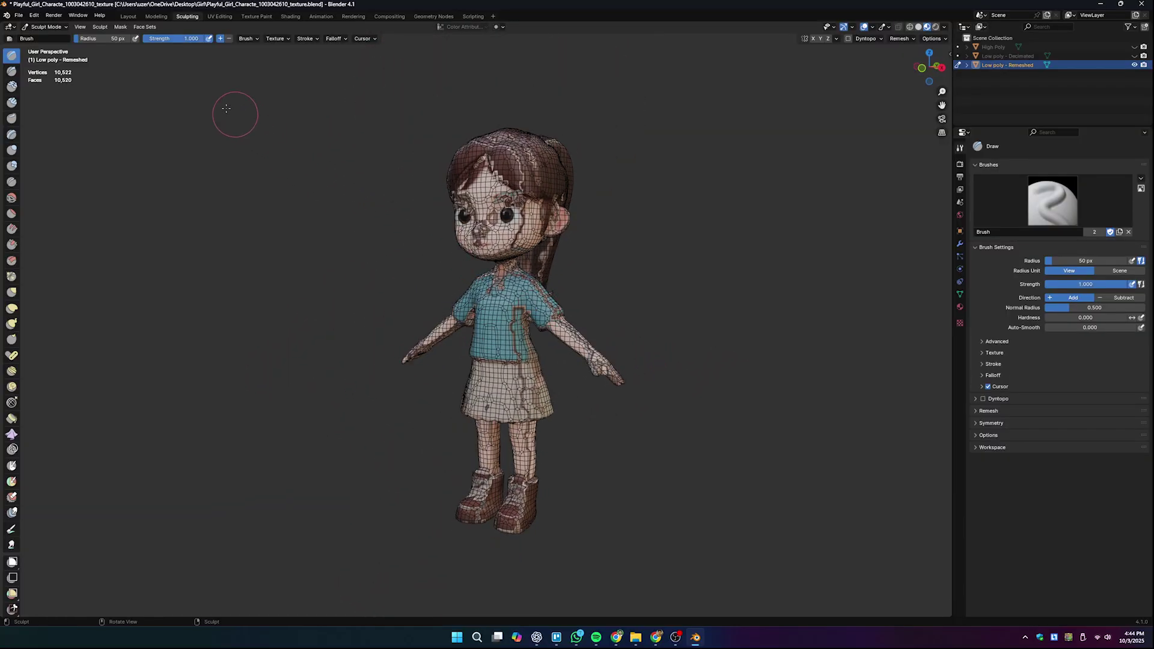
Return to the Layout workspace, show and select High Poly, and hide Low poly - Remeshed.
click(128, 16)
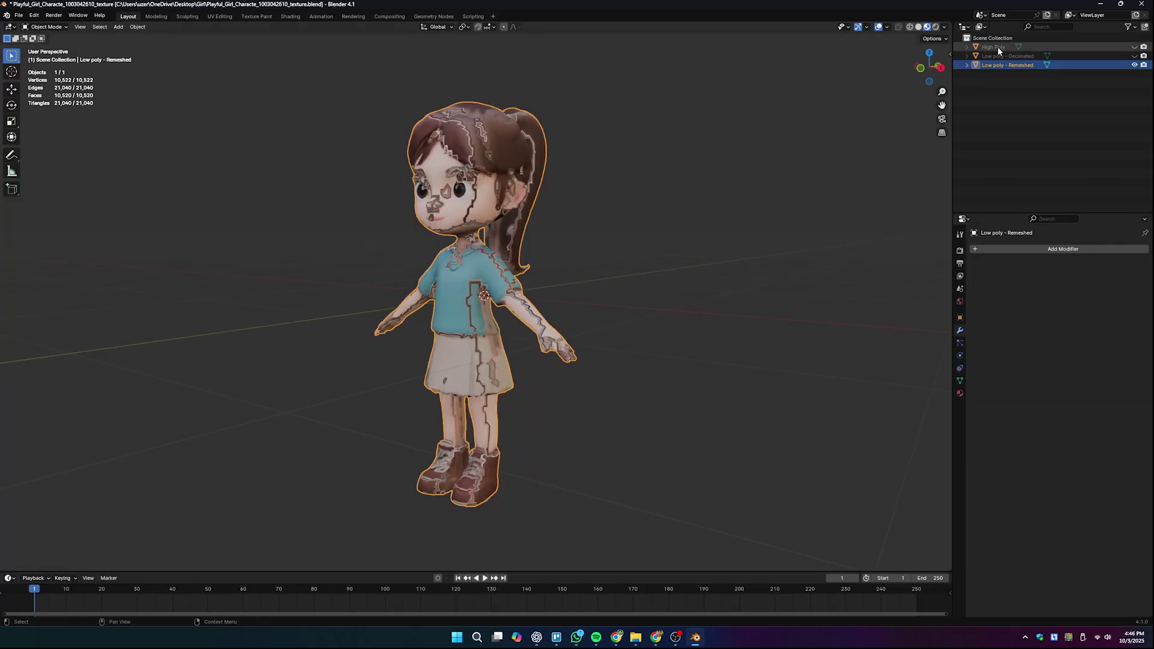
click(1135, 47)
click(1118, 47)
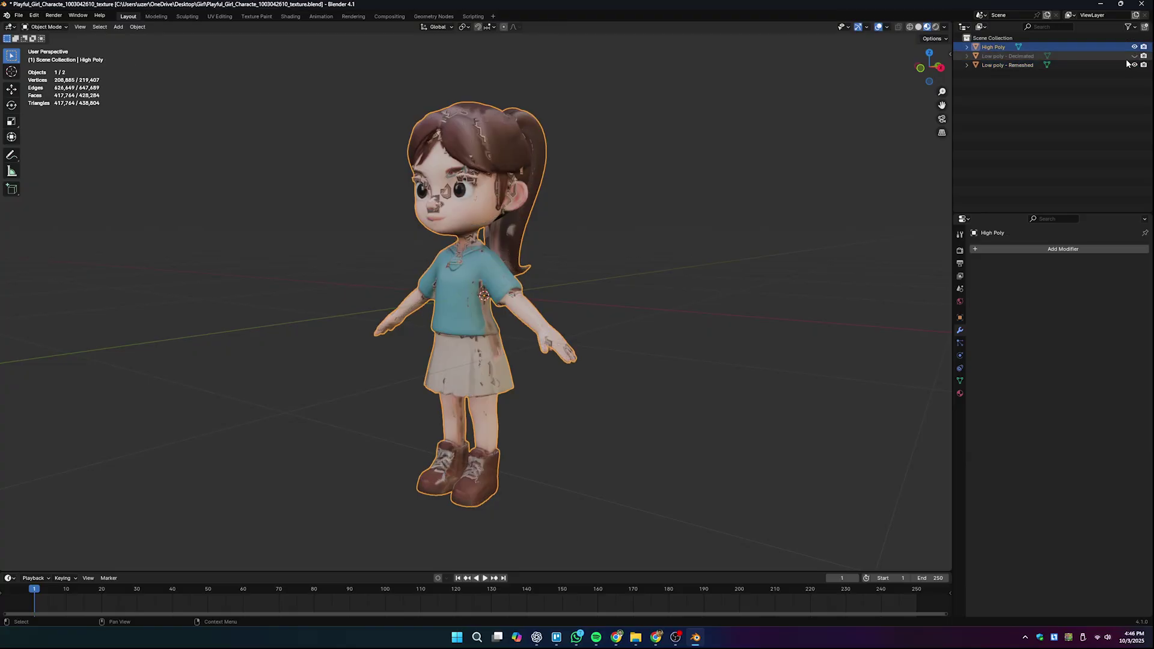
click(1135, 64)
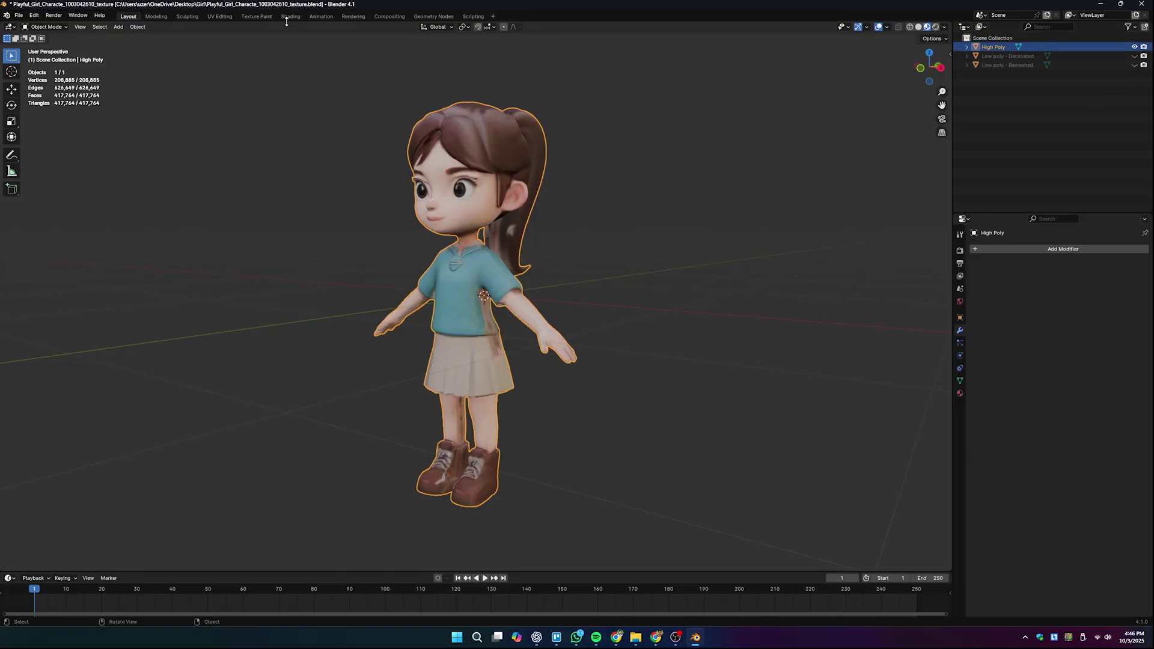
Display High Poly and its texture in the UV Editing workspace, using Object Mode and Material Preview shading.
click(219, 16)
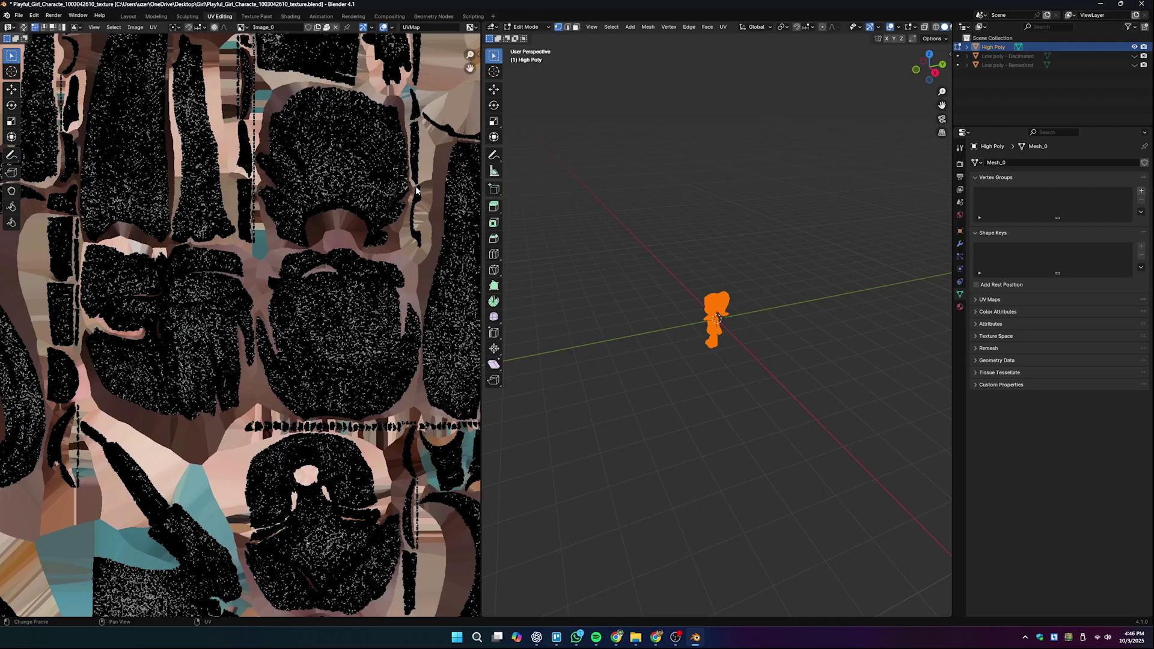
key(Home)
ctrl+middle_drag(742, 352, 912, 199)
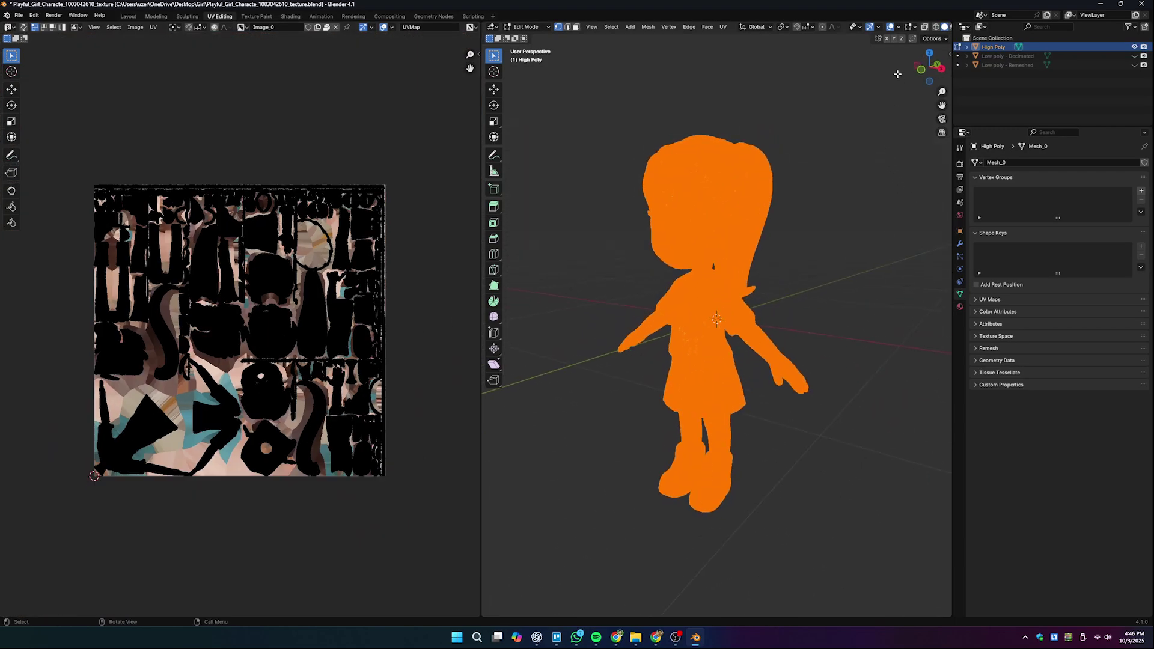
click(898, 28)
key(alt+a)
click(526, 27)
click(523, 38)
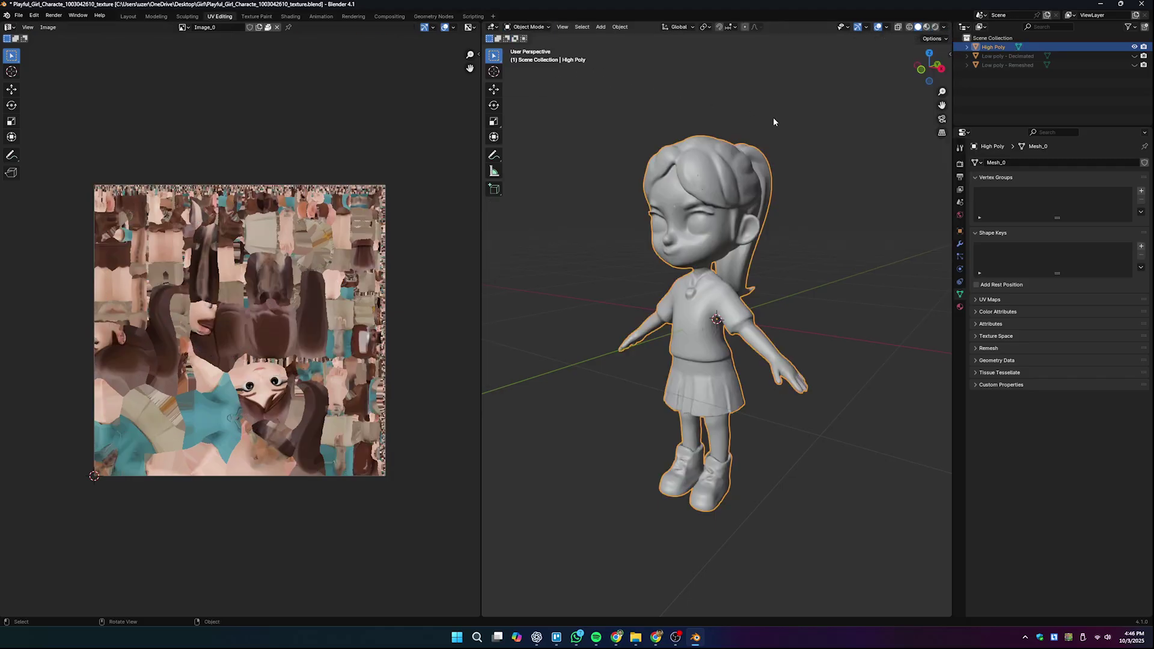
click(927, 27)
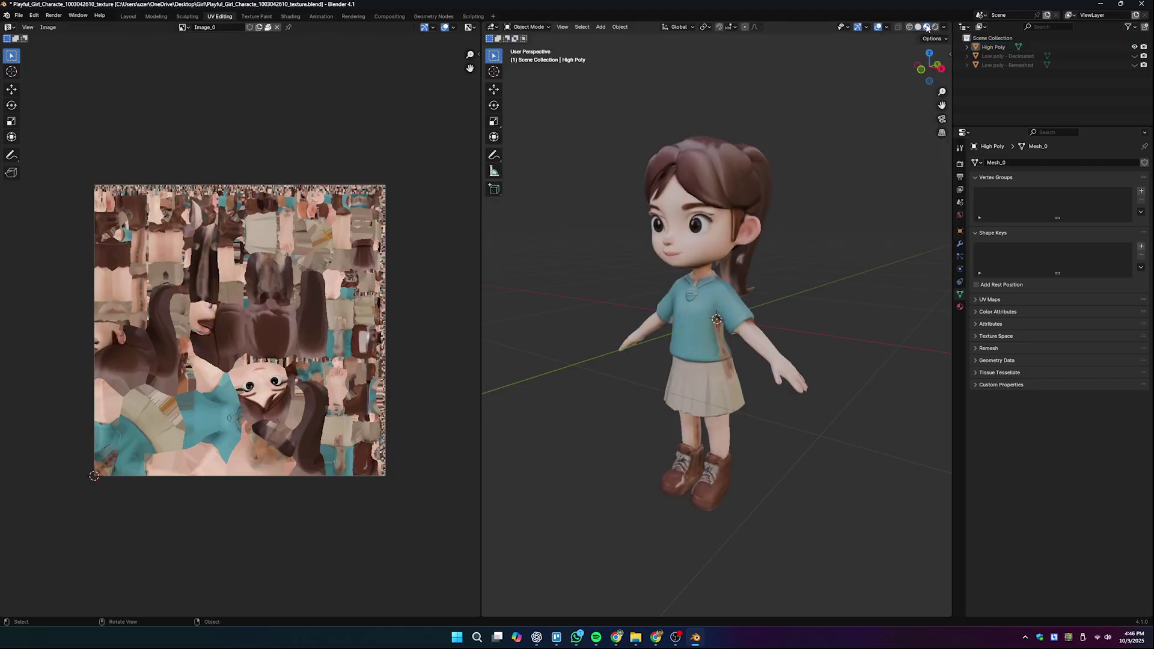
middle_drag(773, 258, 784, 253)
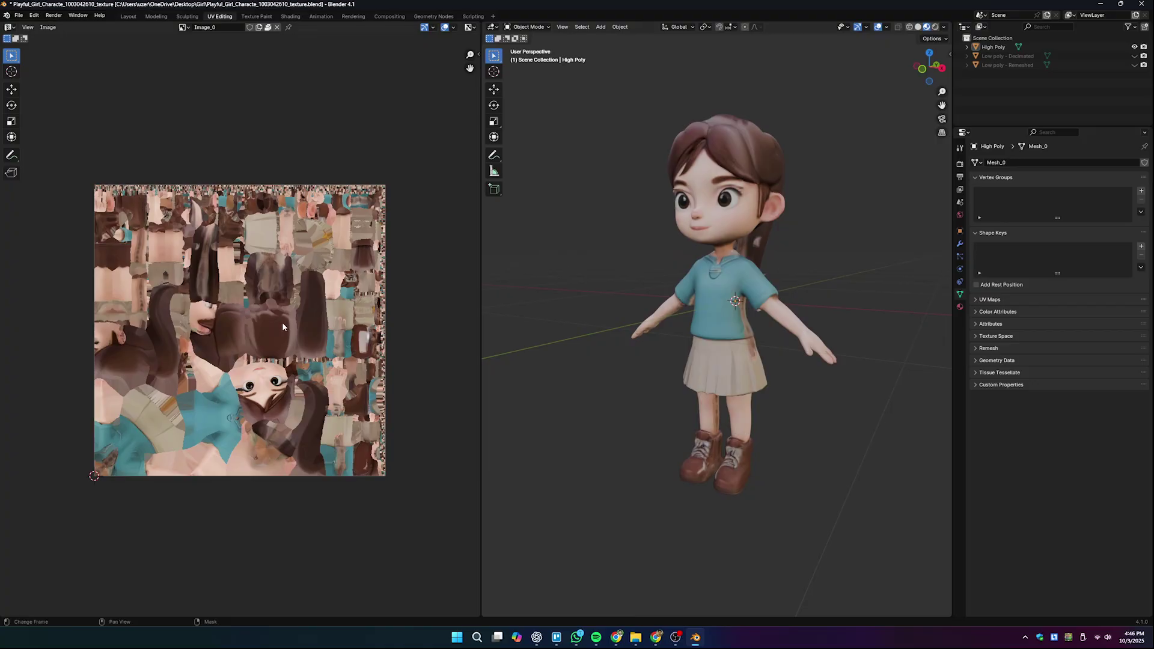
scroll(282, 327, up, 1)
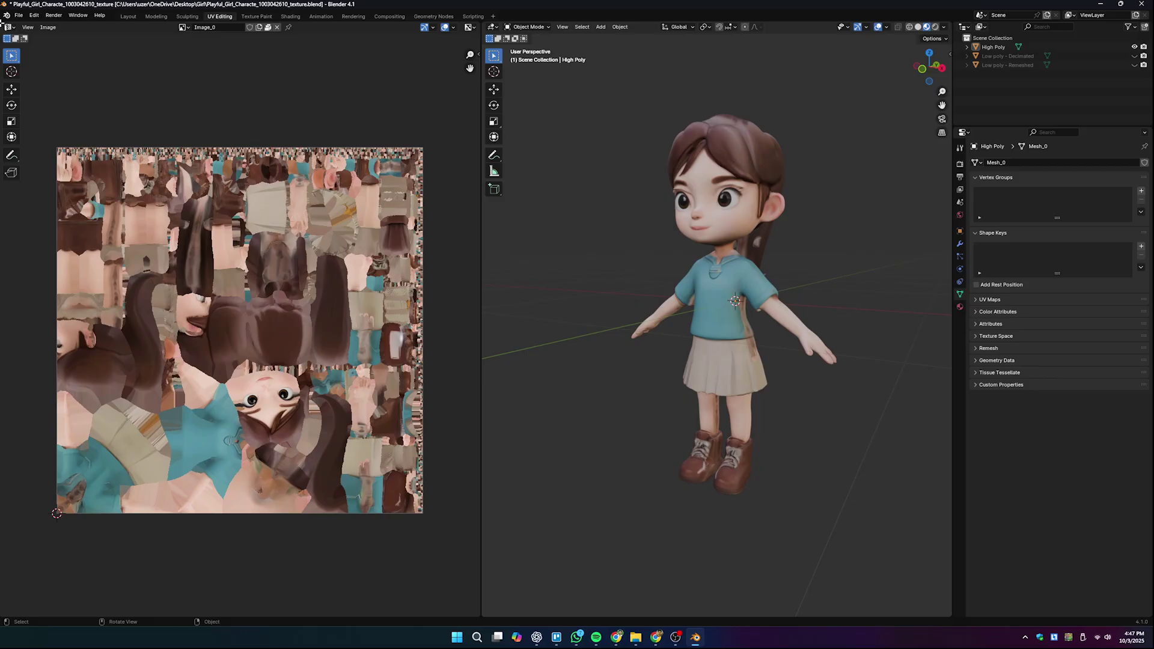
Split the UV editor area into upper and lower halves and turn the upper one into a Shader Editor.
drag(5, 35, 33, 307)
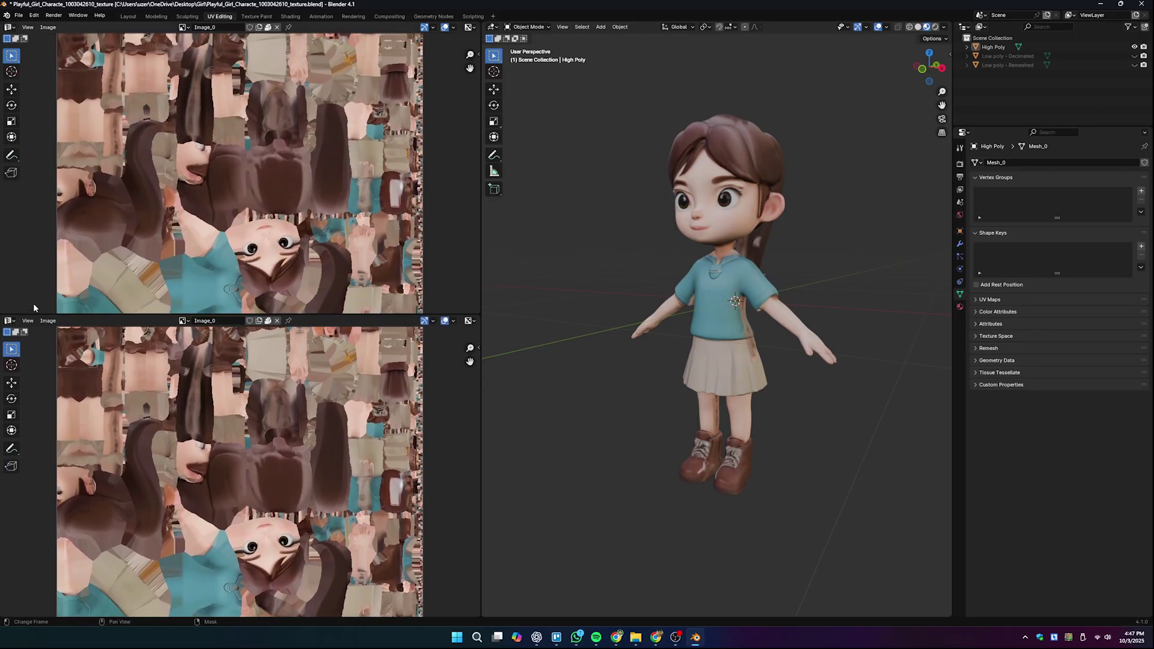
click(10, 27)
click(33, 111)
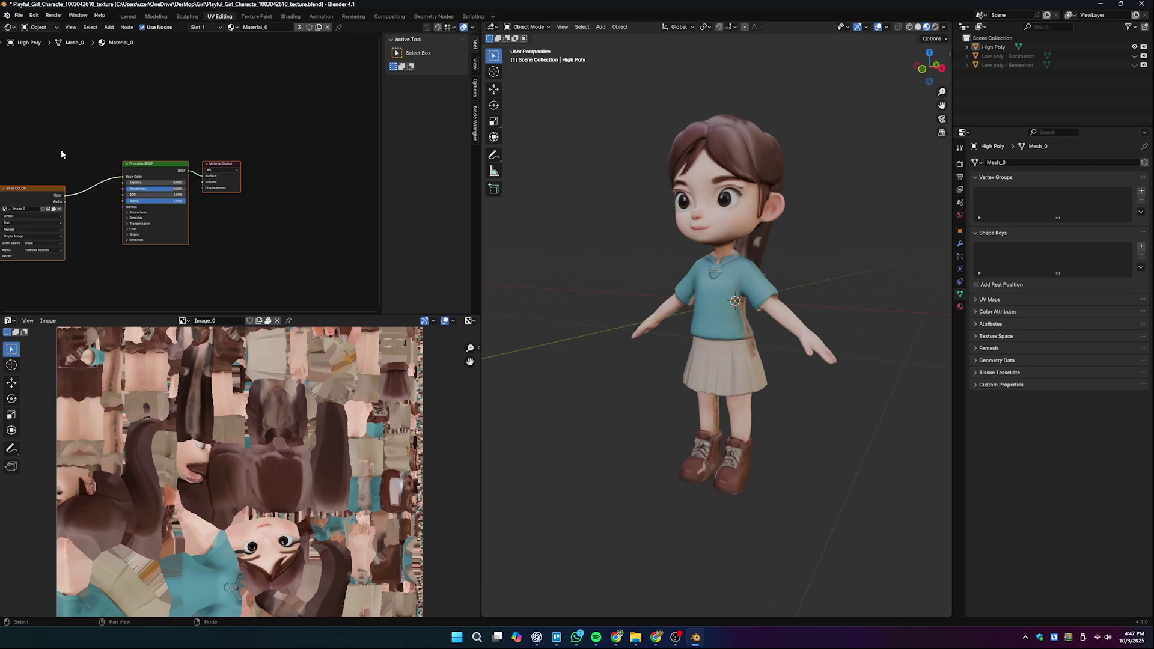
middle_drag(72, 138, 152, 163)
scroll(159, 131, up, 2)
scroll(152, 158, up, 2)
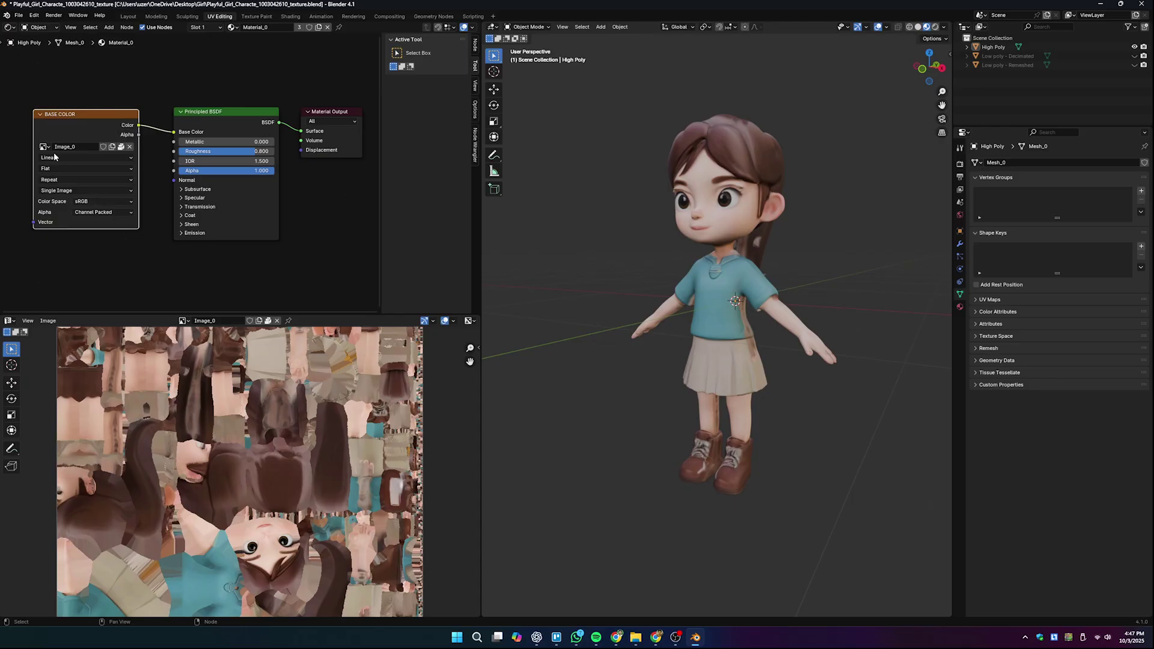
Go through the BASE COLOR, Principled BSDF and Material Output nodes of High Poly's Material_0.
drag(88, 114, 90, 112)
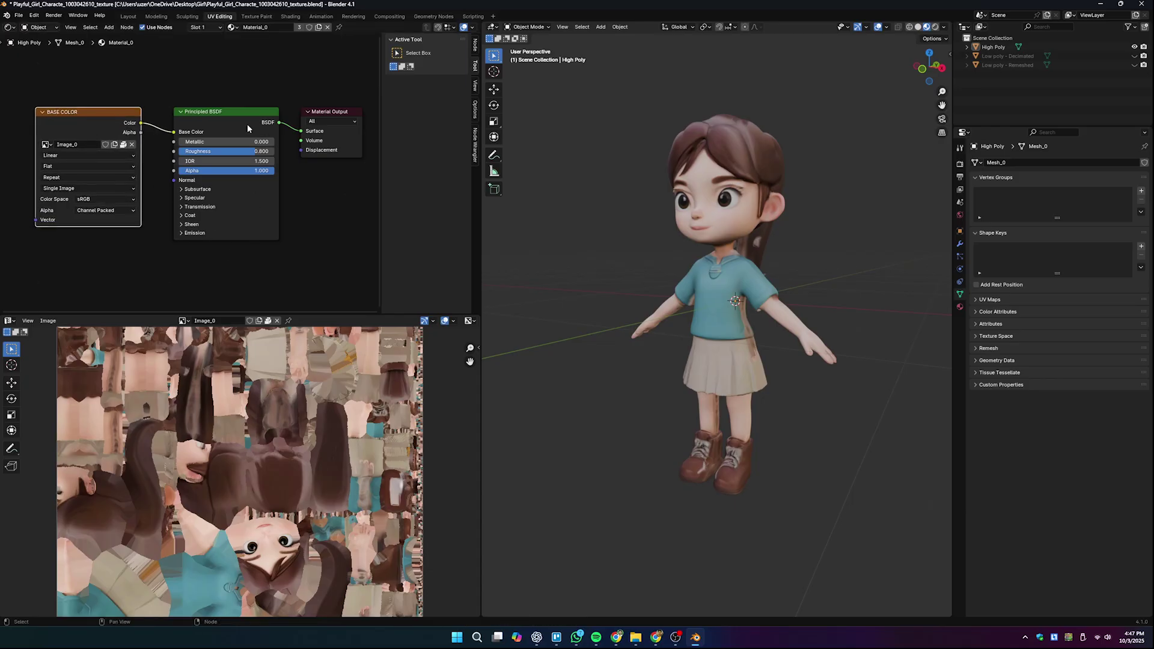
drag(238, 112, 235, 110)
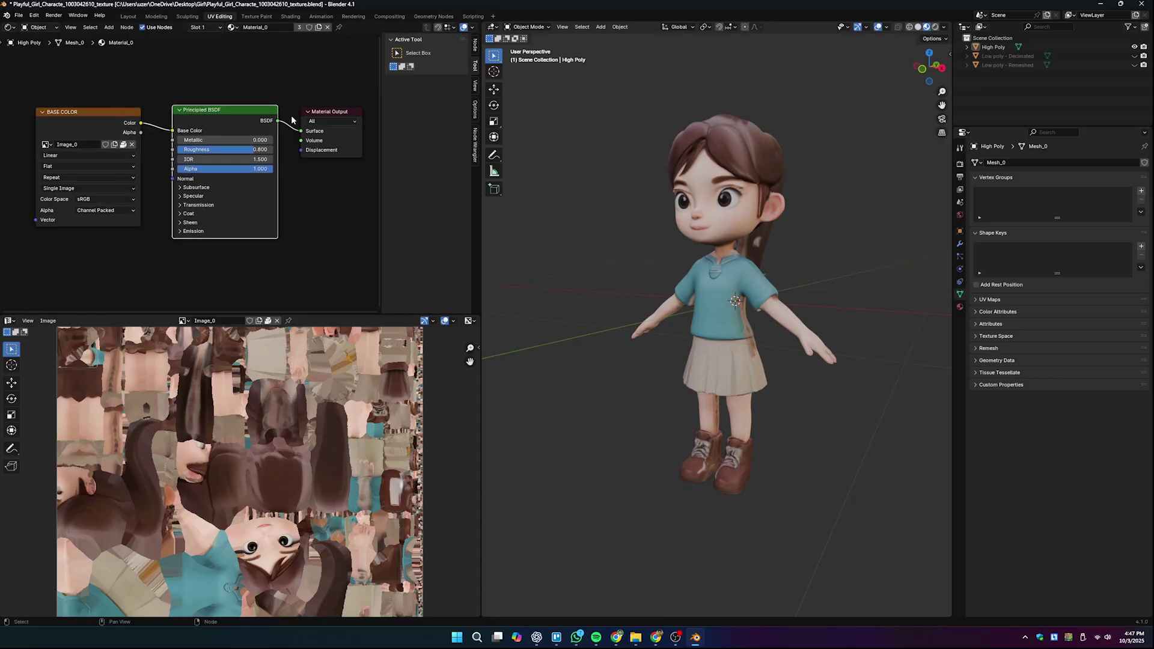
drag(317, 113, 319, 111)
scroll(233, 477, down, 2)
Hide High Poly, then show and select Low poly - Remeshed beside the Shader Editor.
click(1022, 47)
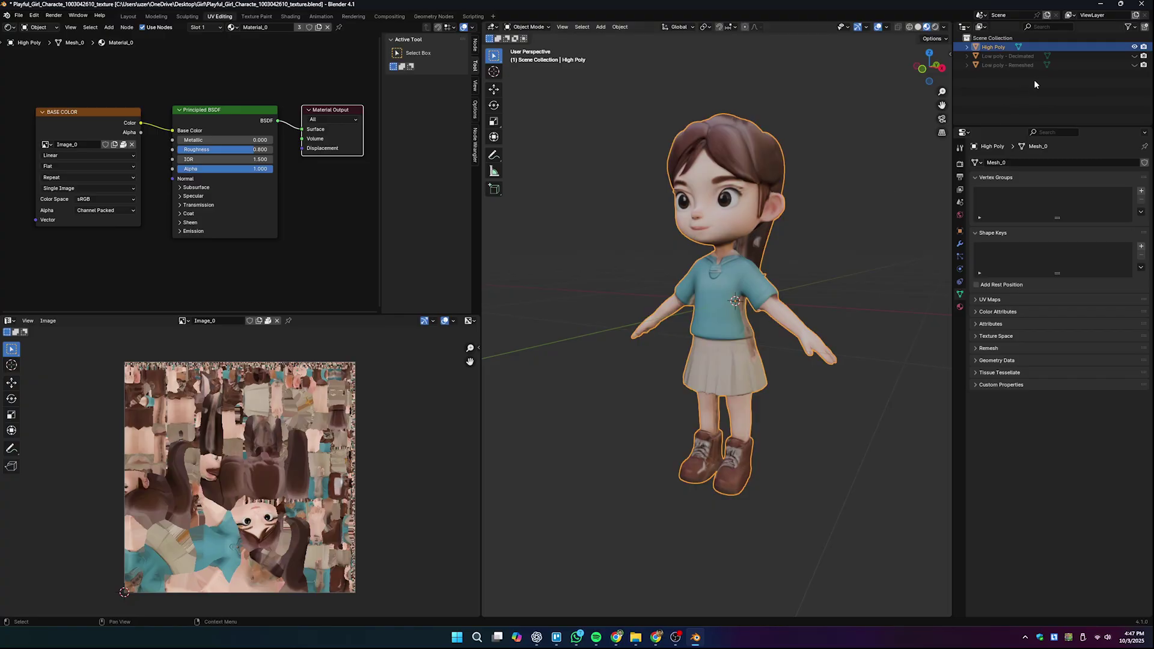
click(1134, 47)
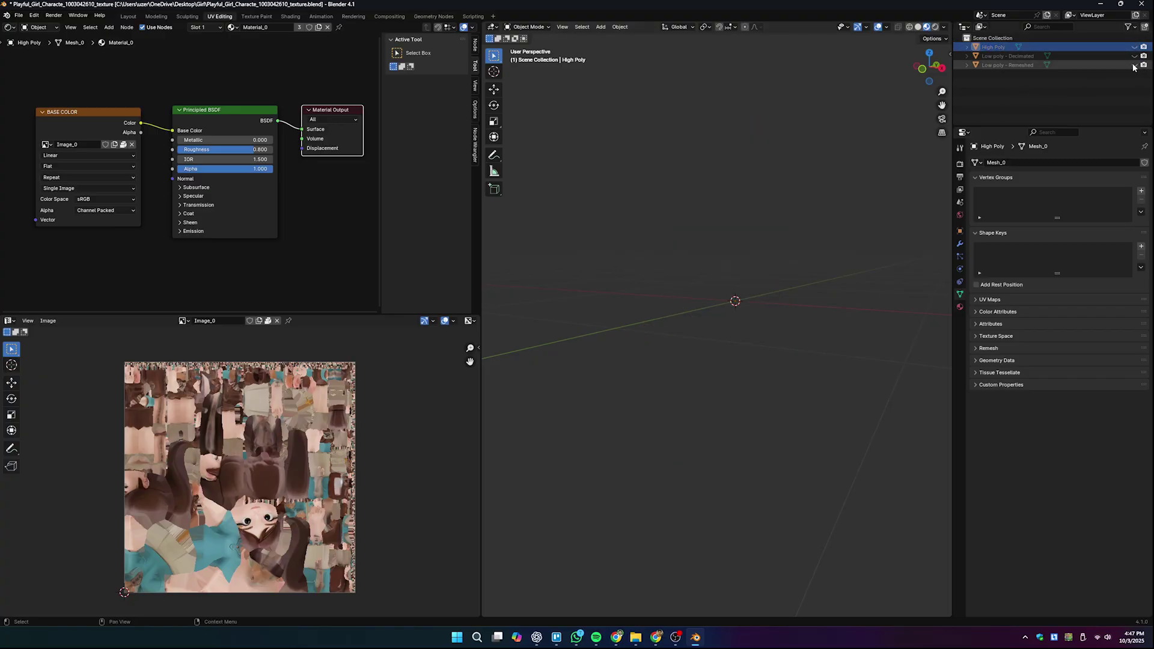
click(1134, 65)
click(767, 182)
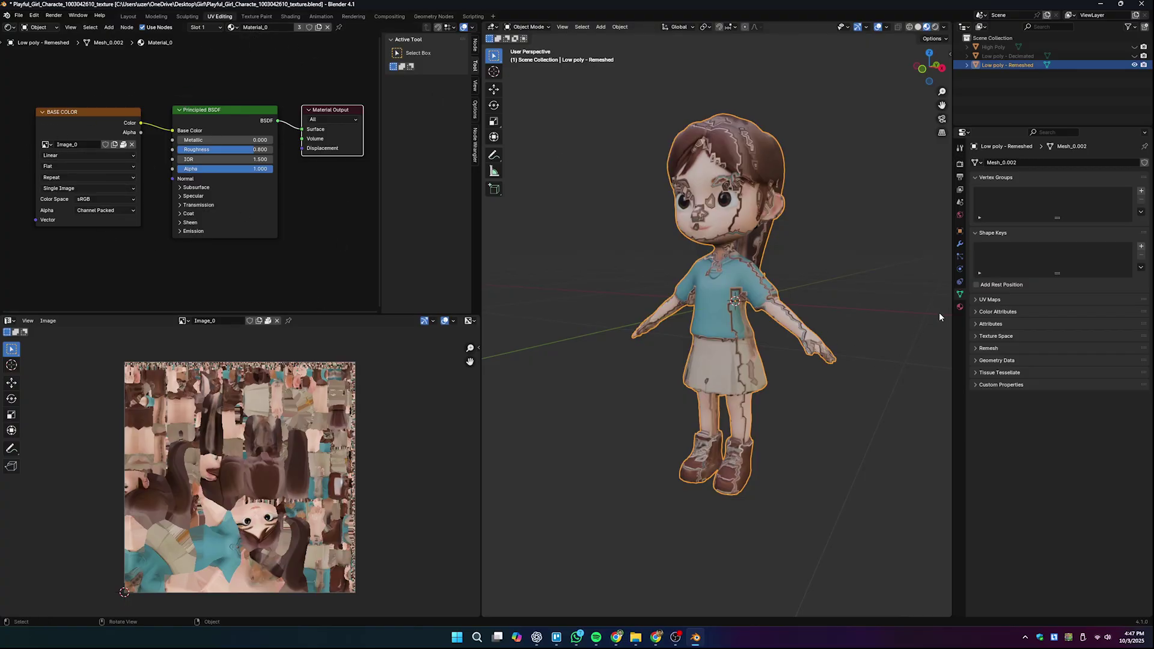
Assign the existing Material_0 to Low poly - Remeshed and check its textures on the girl.
click(960, 307)
click(977, 200)
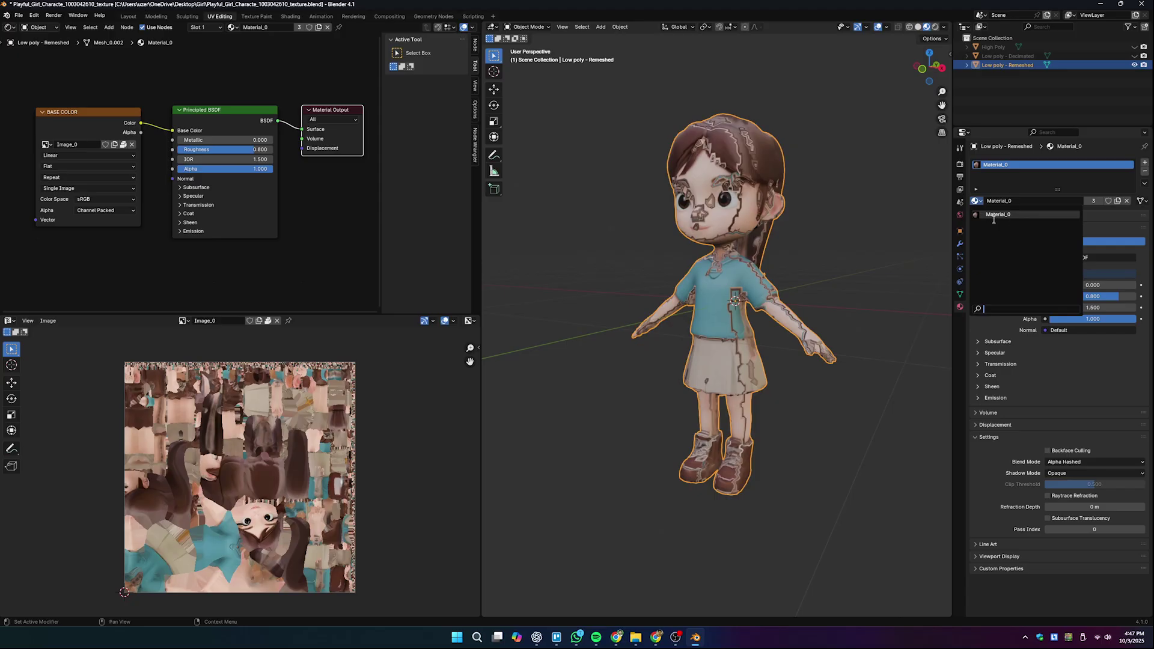
click(1001, 215)
middle_drag(784, 368, 775, 371)
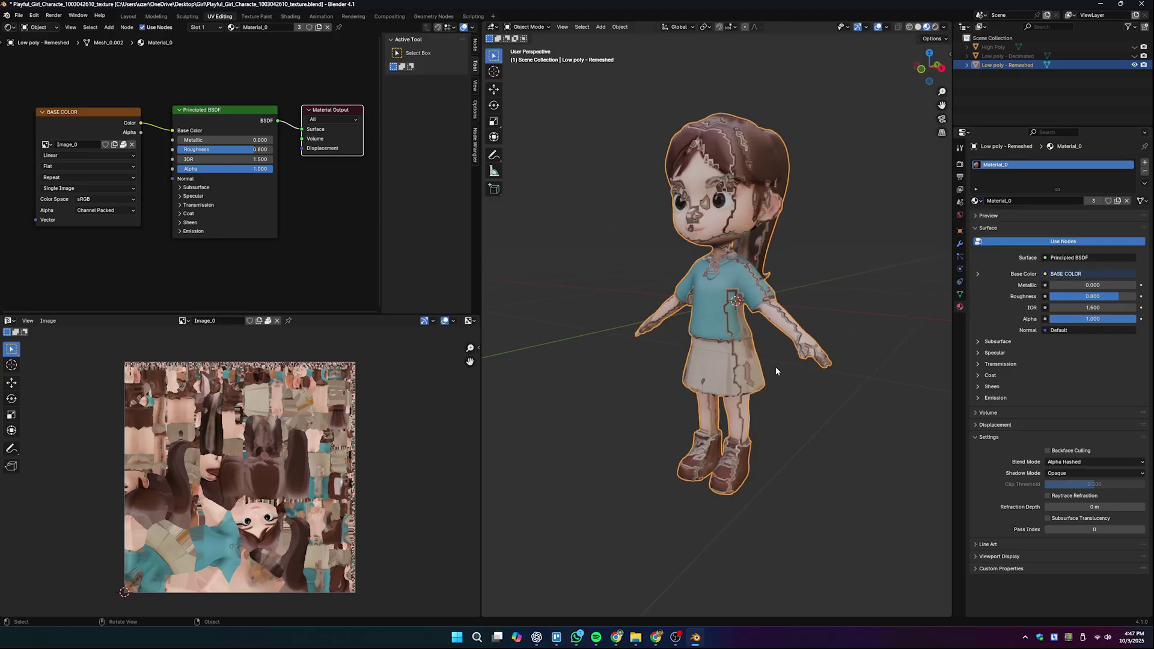
Replace the existing UV map of Low poly - Remeshed with a new one.
click(959, 295)
click(992, 300)
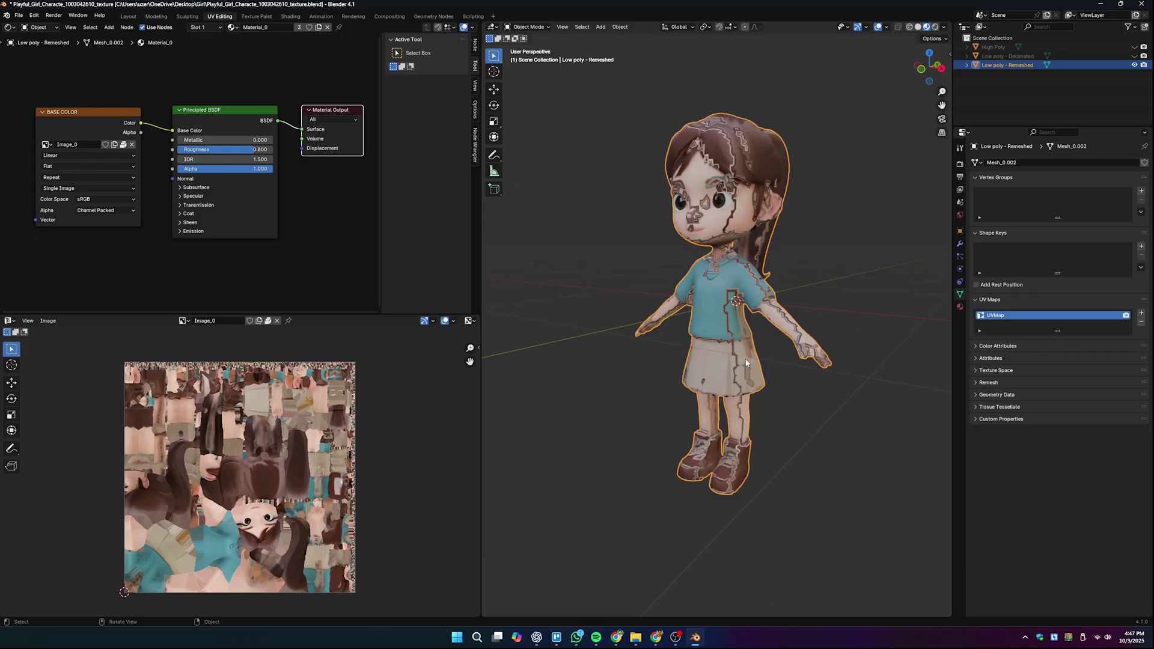
click(1141, 322)
click(1142, 313)
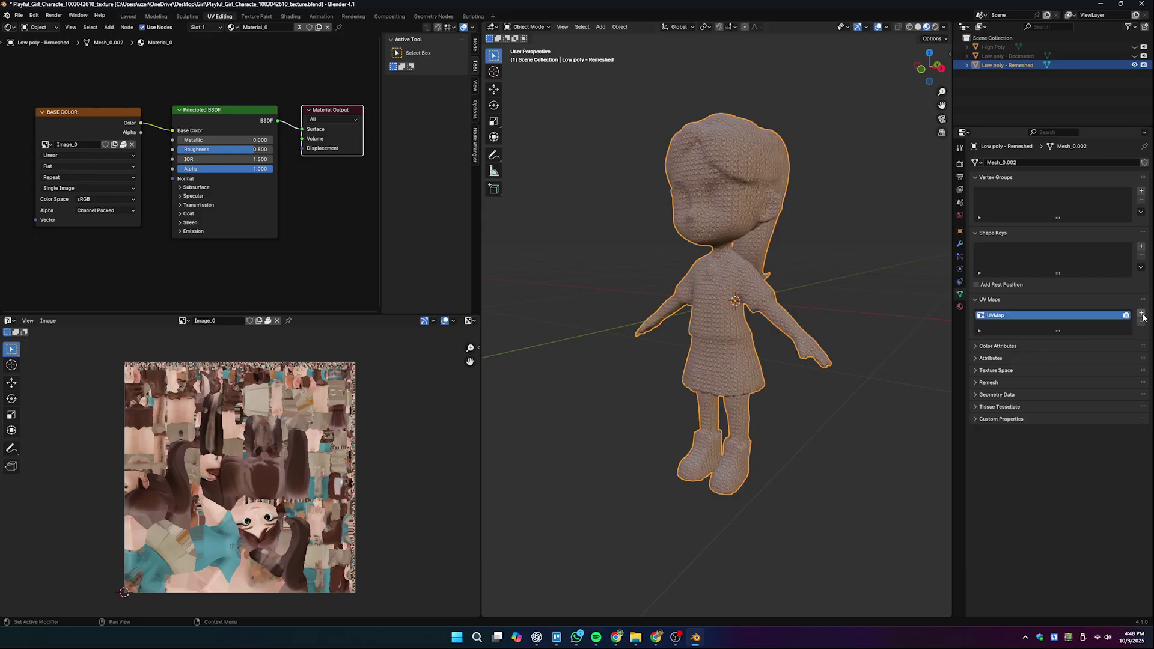
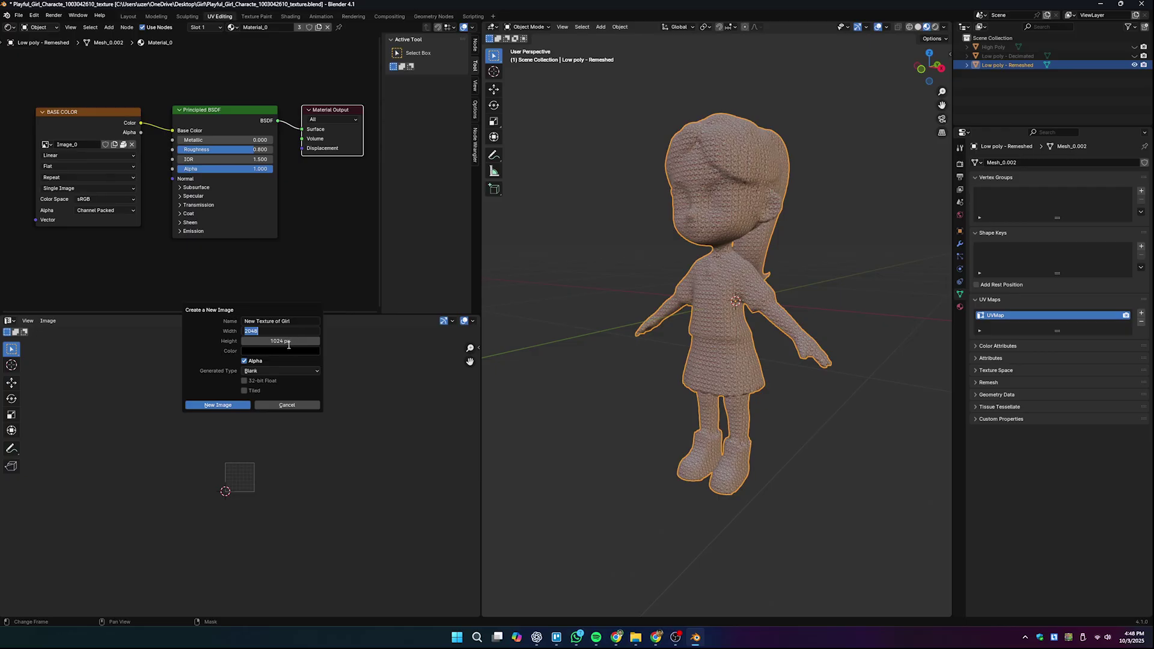
Create a blank 2048 × 2048 px image named New Texture of Girl.
key(Tab)
text(2048)
key(Return)
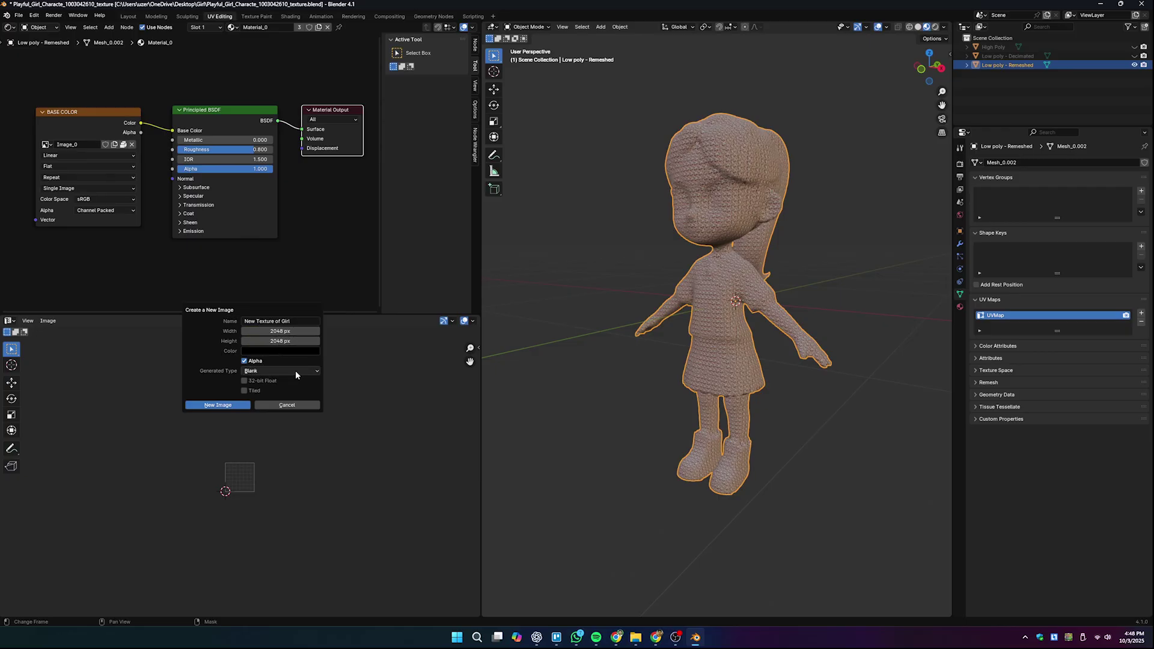
click(227, 406)
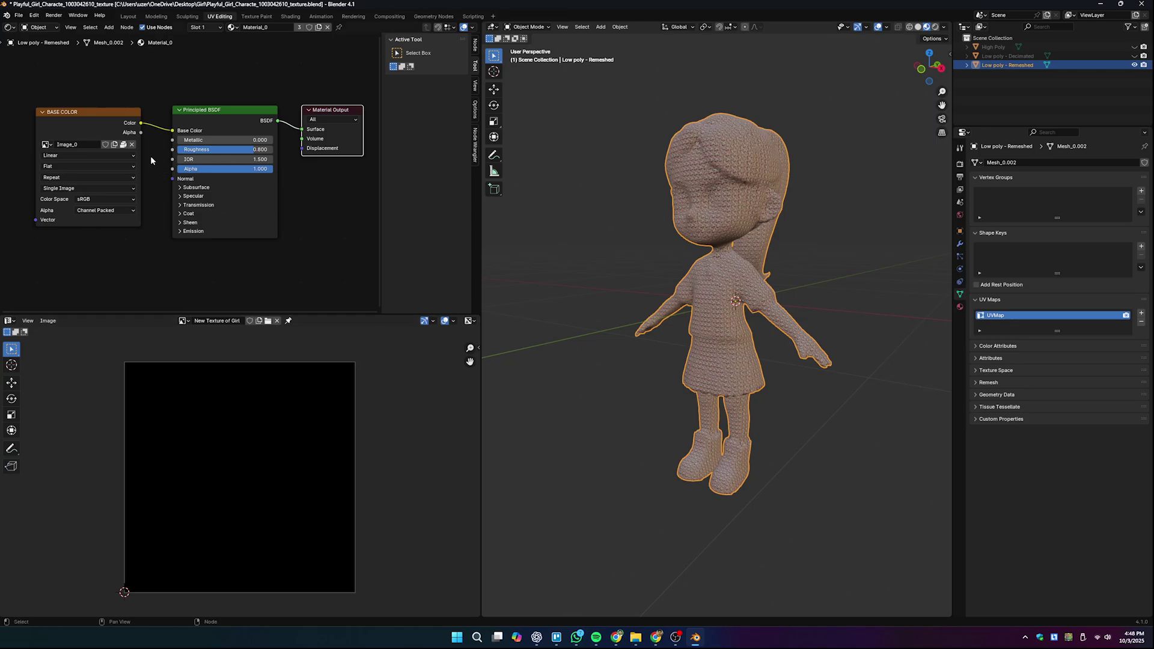
Unlink Material_0 from Low poly - Remeshed and create a new material named New material of Girl.
click(327, 27)
click(256, 28)
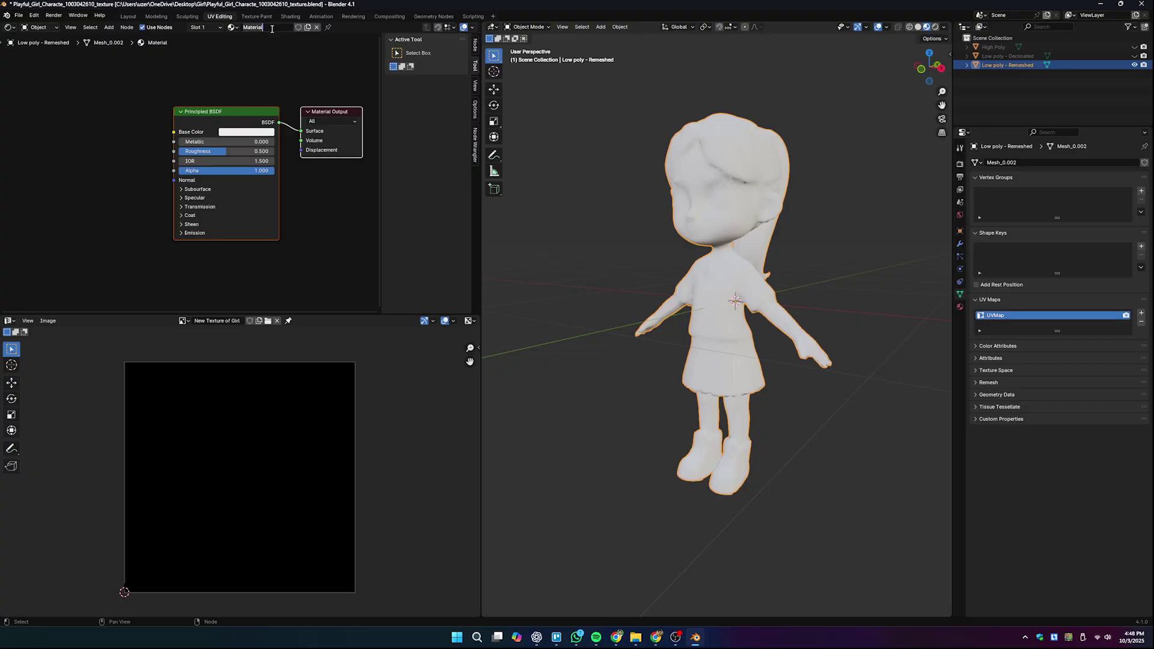
text(New material of Girl)
key(Return)
Add an Image Texture node beside the Principled BSDF in New material of Girl.
drag(187, 115, 192, 105)
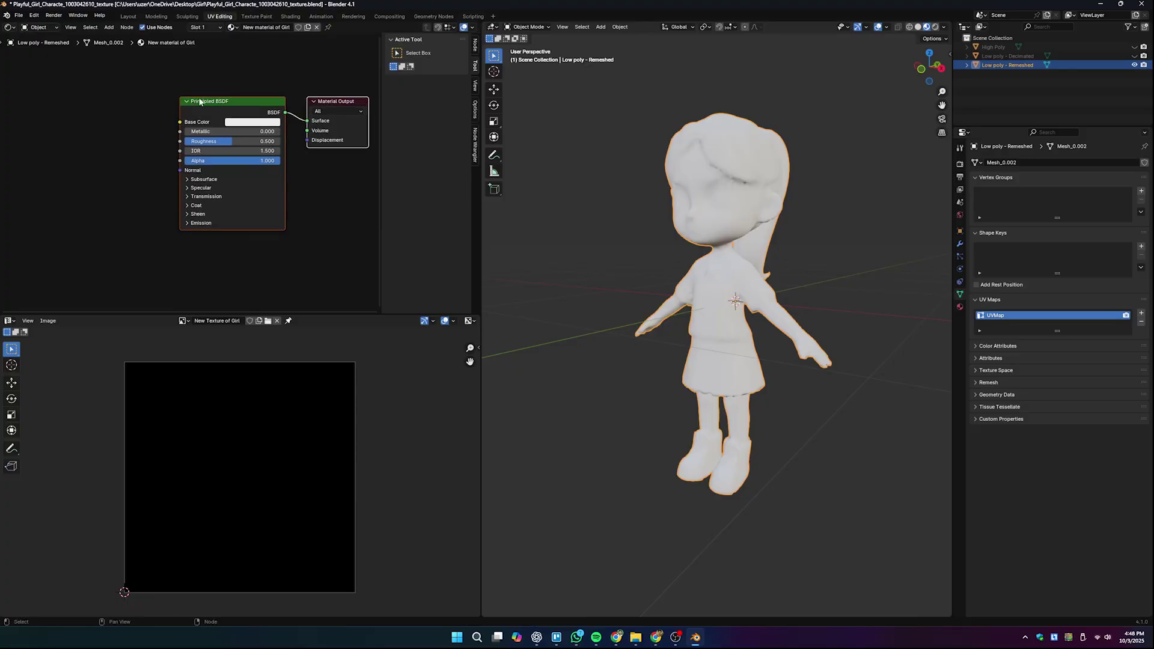
click(80, 124)
right_click(74, 124)
mouse_move(75, 125)
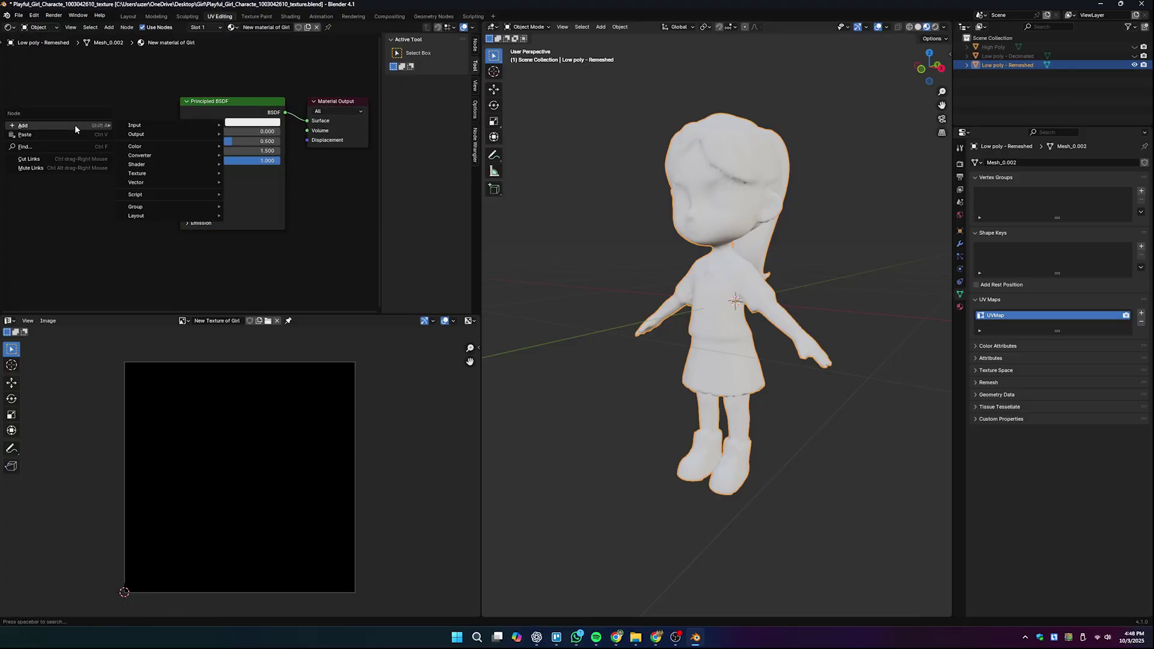
mouse_move(196, 125)
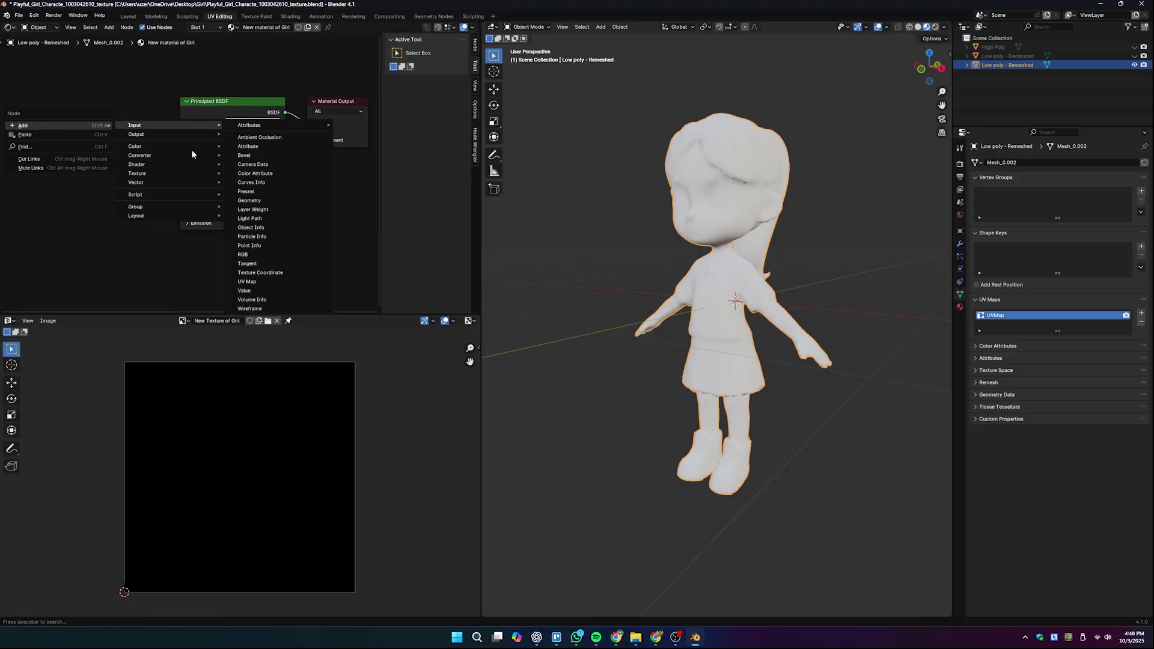
mouse_move(188, 173)
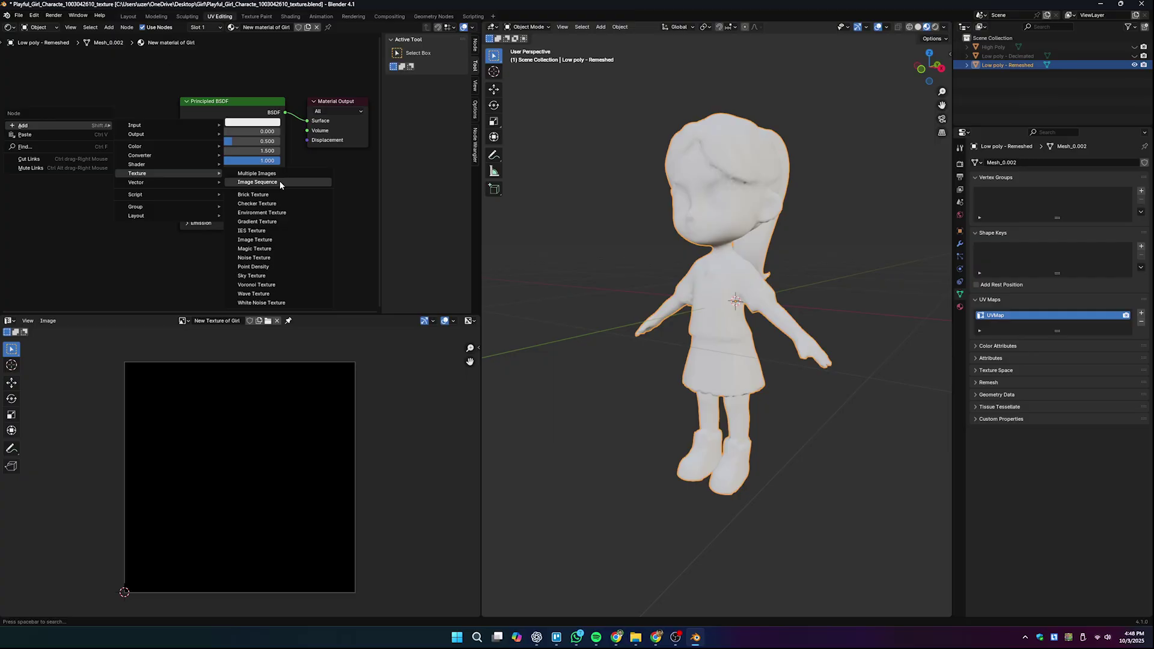
click(276, 241)
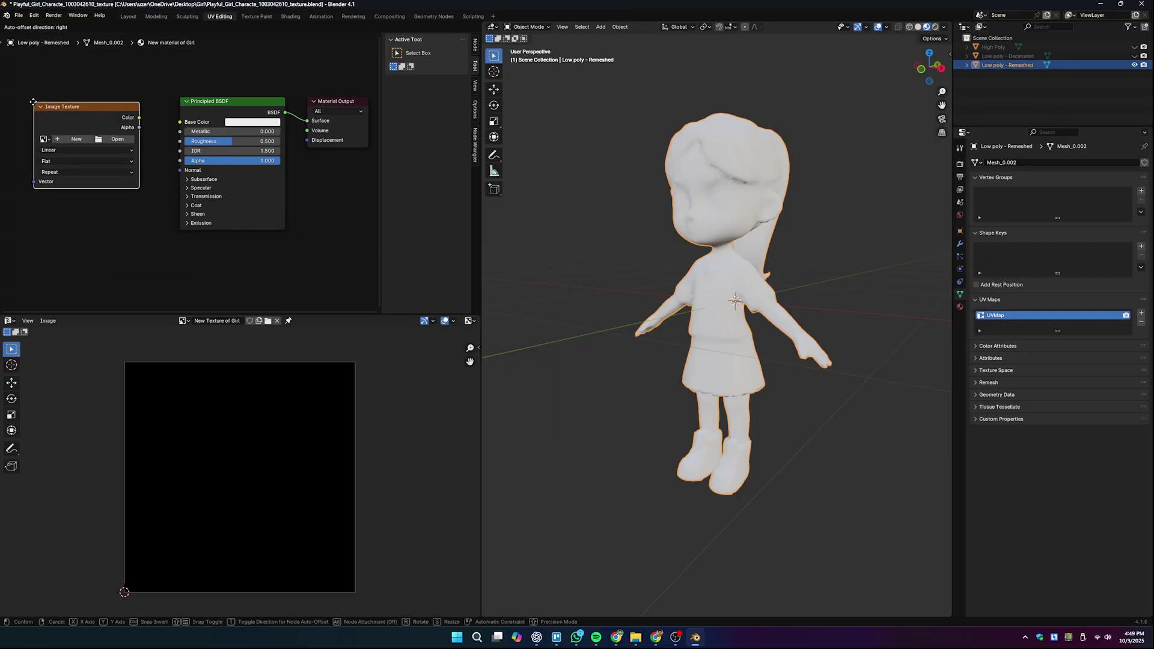
click(30, 102)
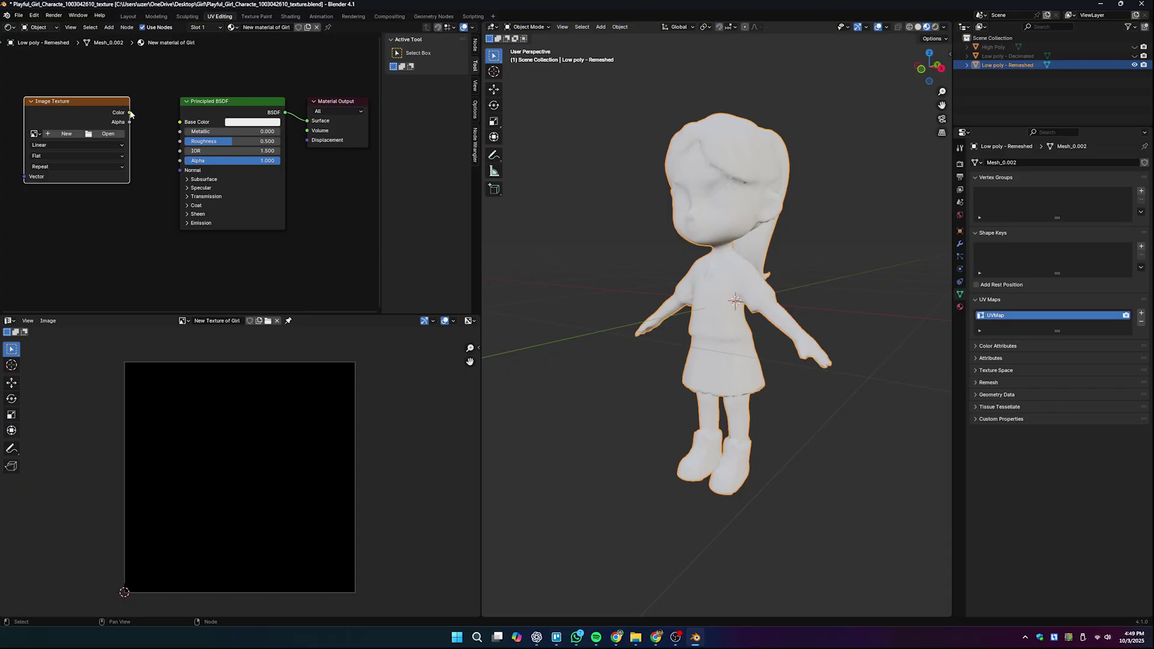
Link the Image Texture's Color output to Base Color and assign New Texture of Girl as its image.
drag(129, 112, 179, 123)
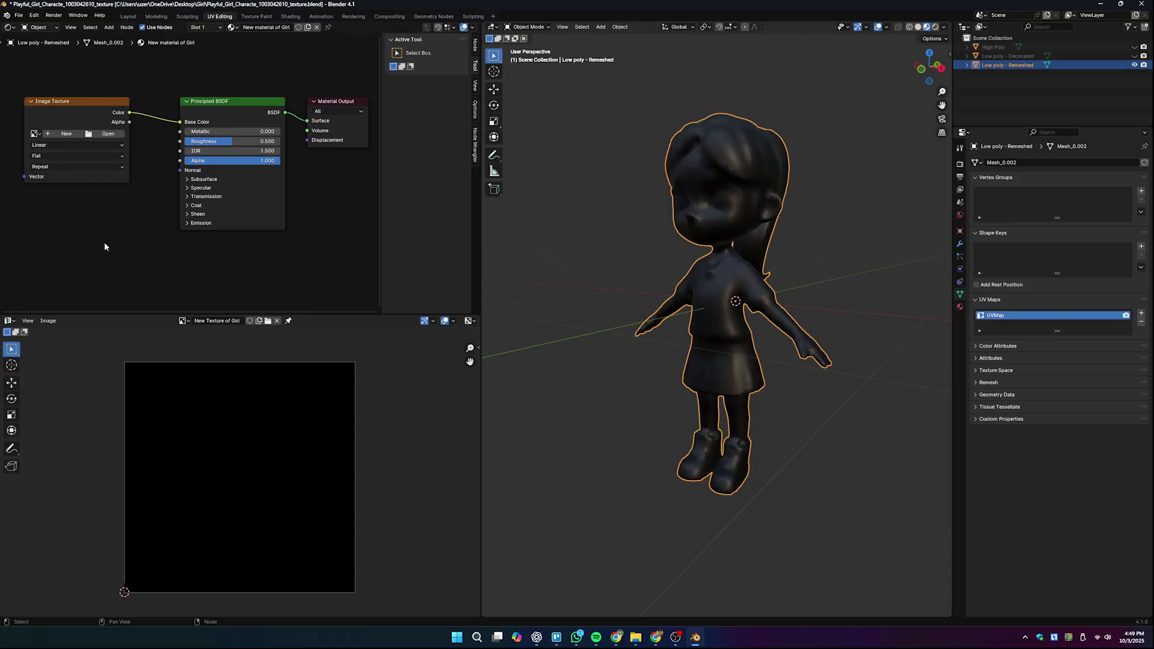
click(38, 136)
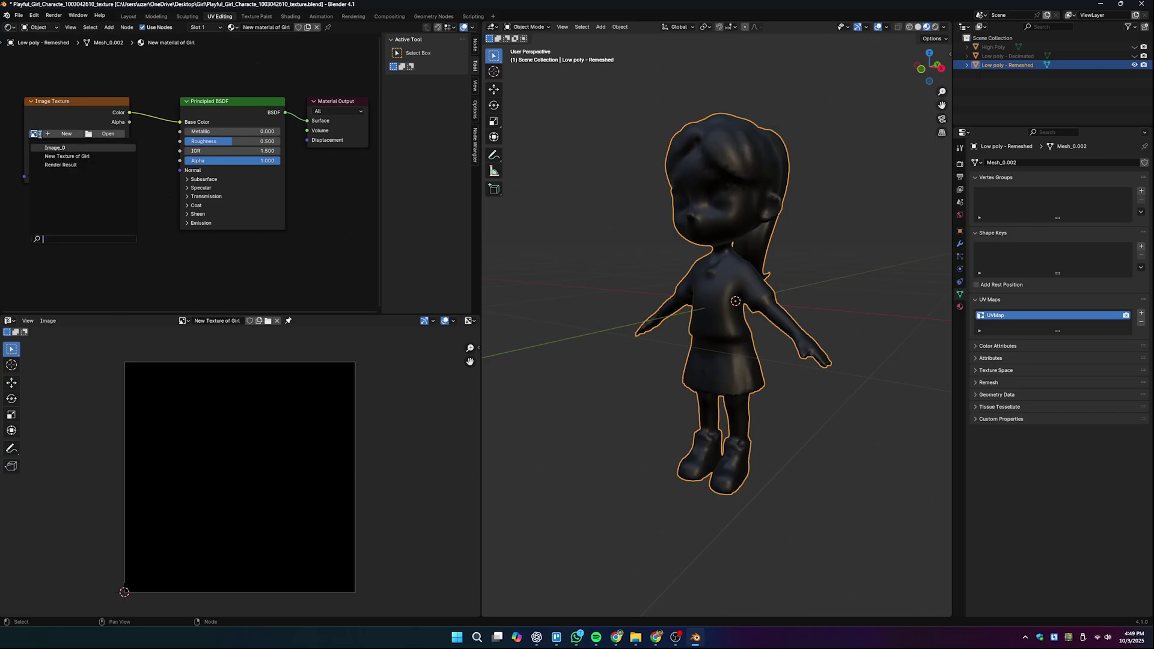
click(102, 156)
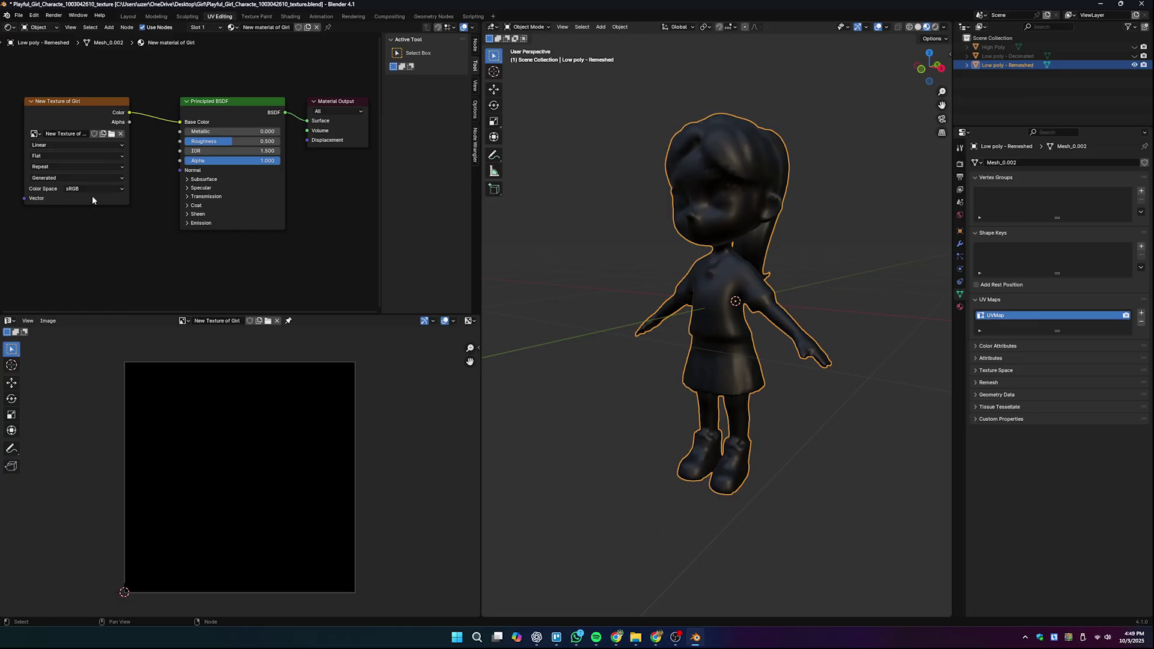
Unwrap the whole Low poly - Remeshed mesh in Edit Mode using Smart UV Project with an island margin of 0.020.
middle_drag(778, 354, 754, 368)
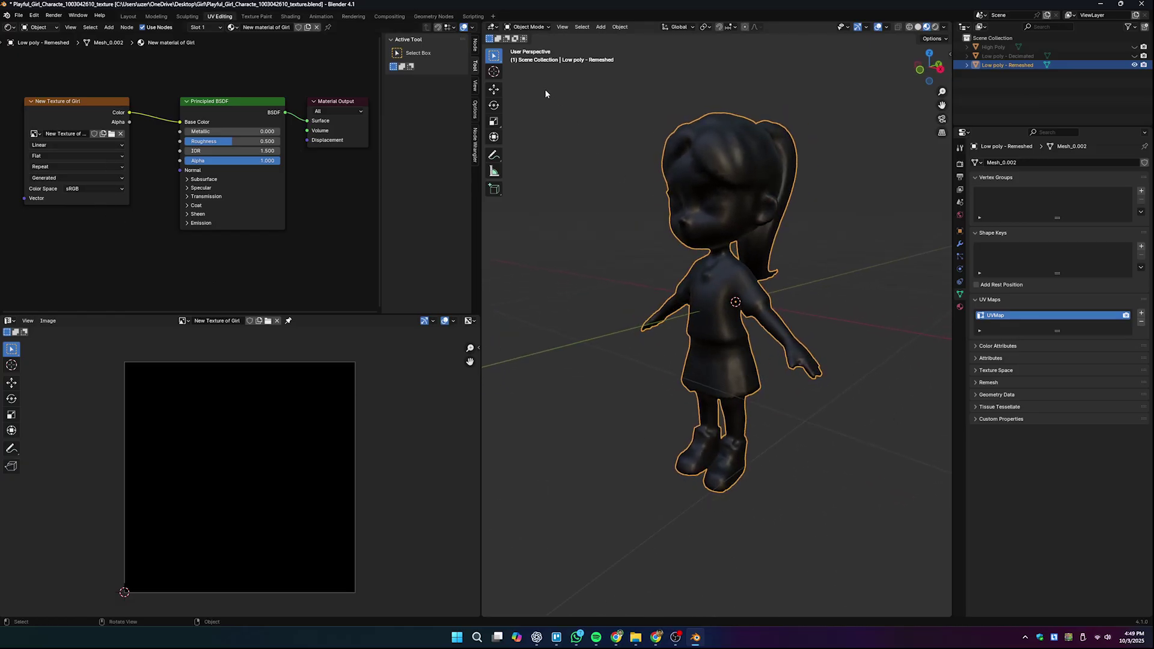
click(528, 27)
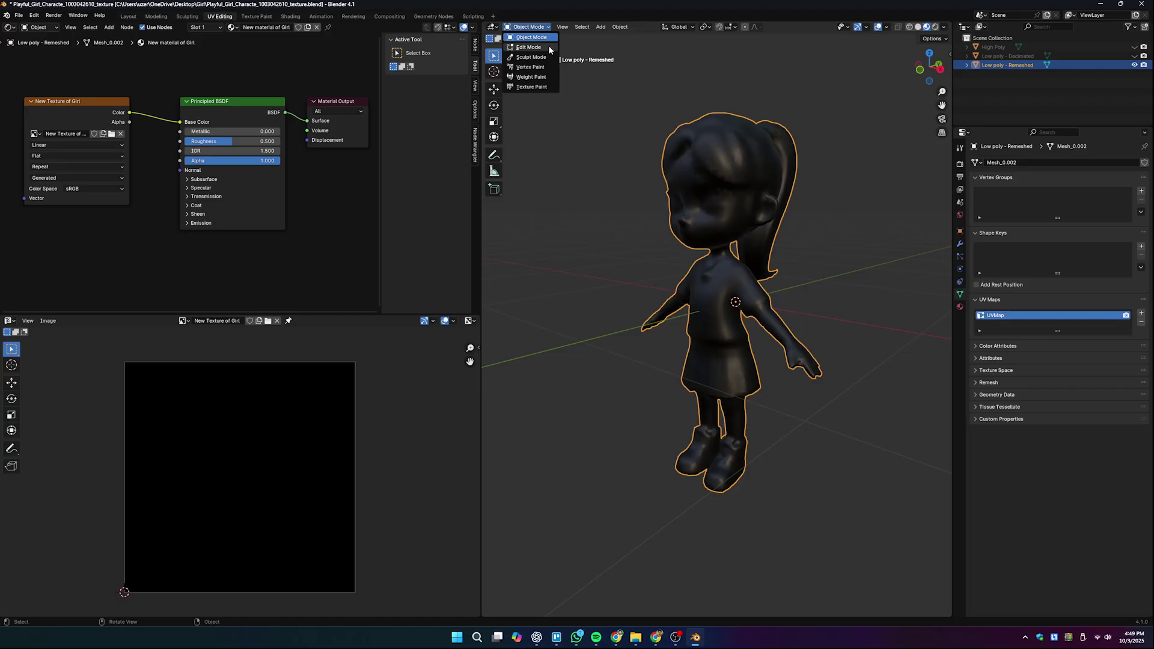
click(549, 48)
middle_drag(745, 289, 720, 282)
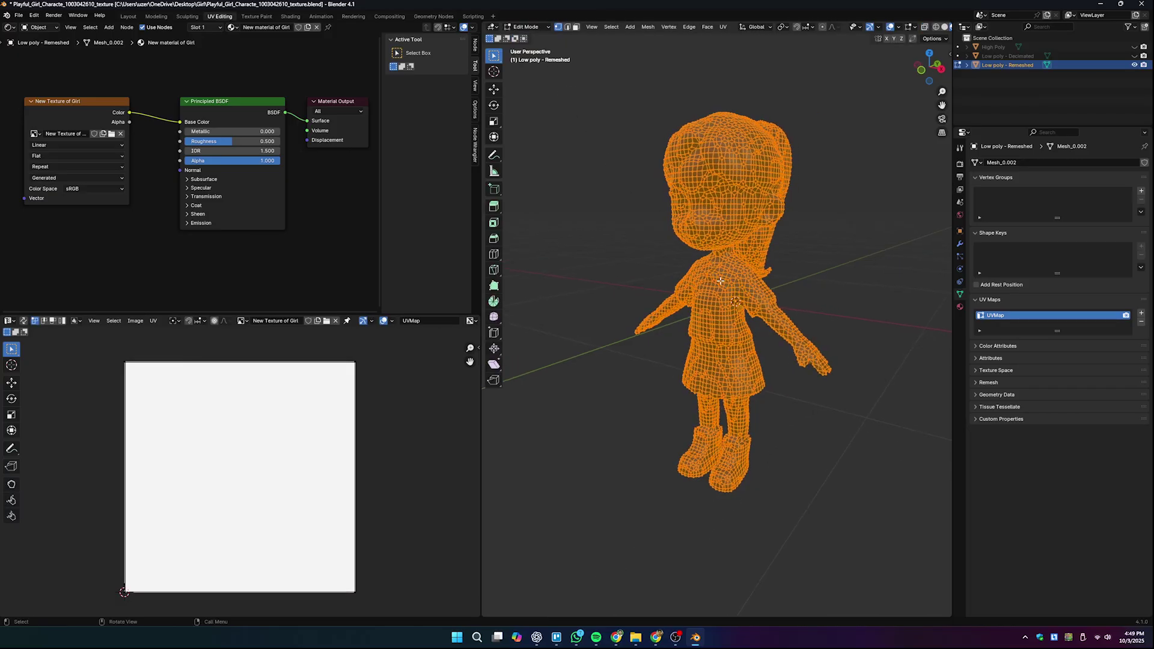
key(u)
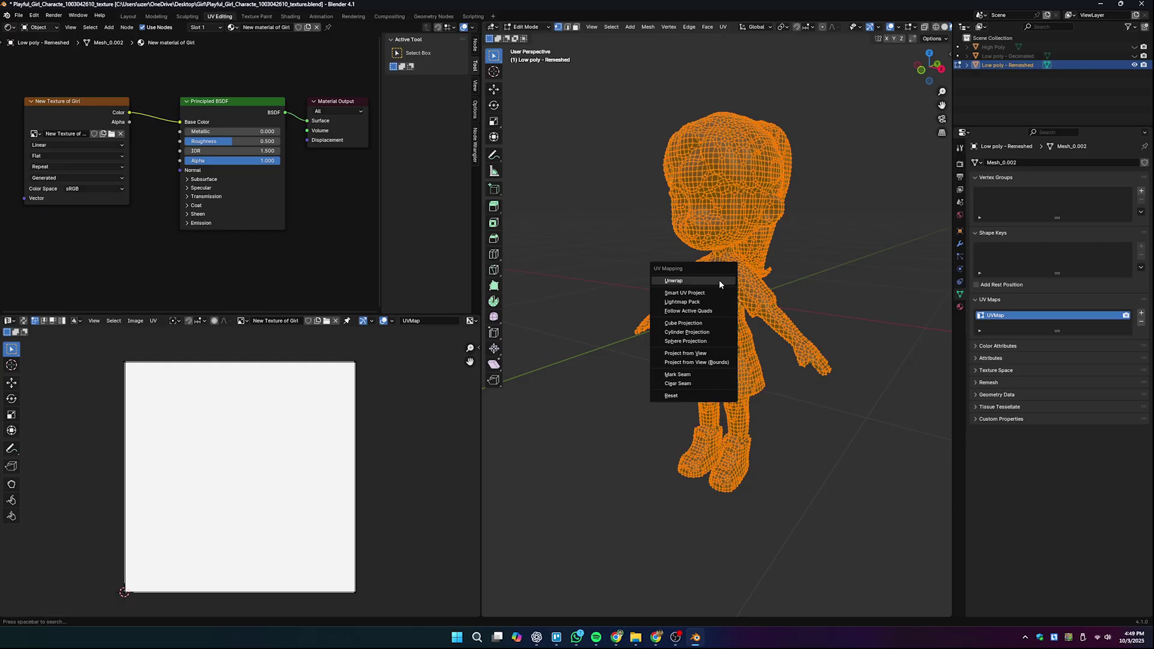
click(708, 294)
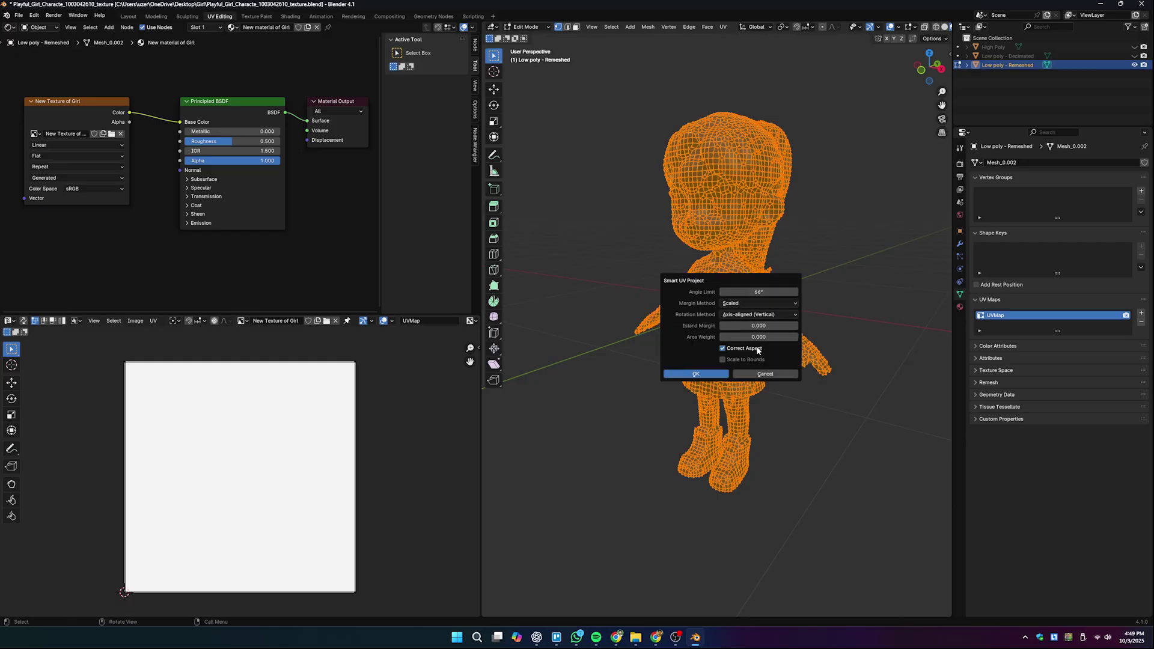
click(796, 327)
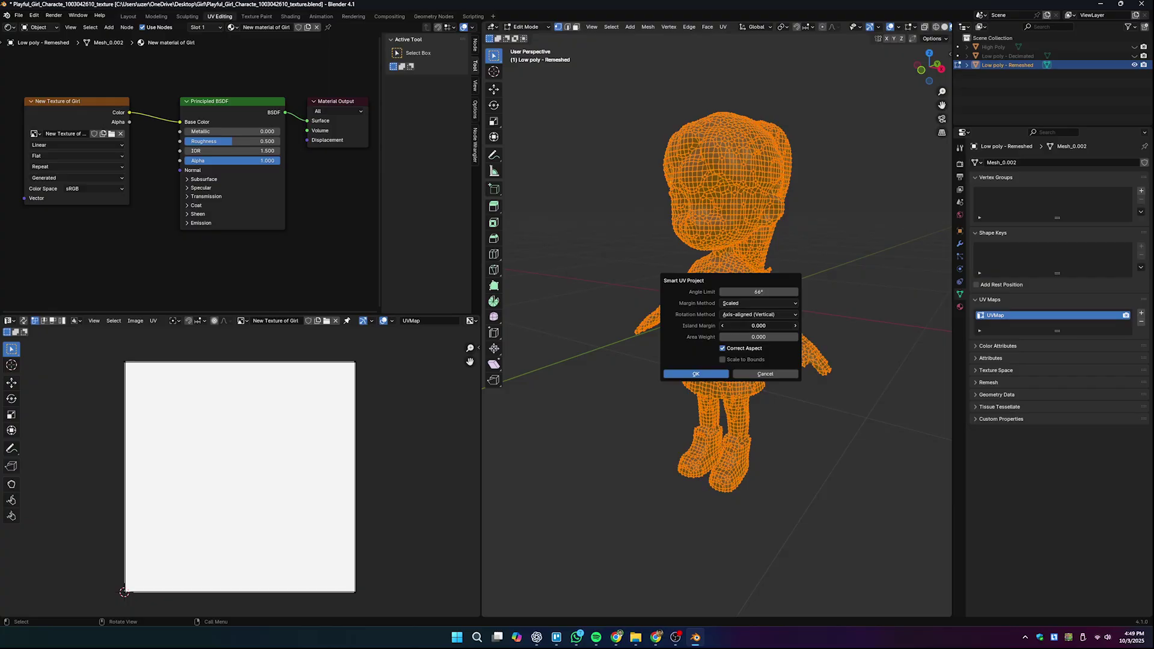
click(796, 327)
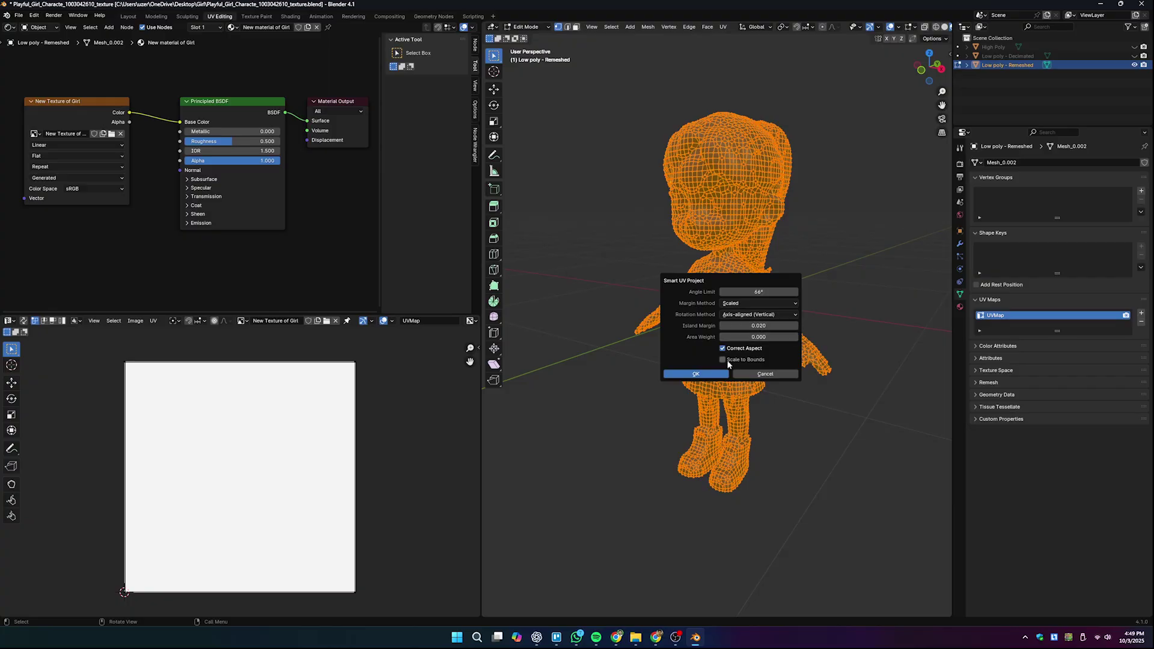
click(714, 376)
Check the unwrapped UV islands and return Low poly - Remeshed to Object Mode.
scroll(248, 504, up, 5)
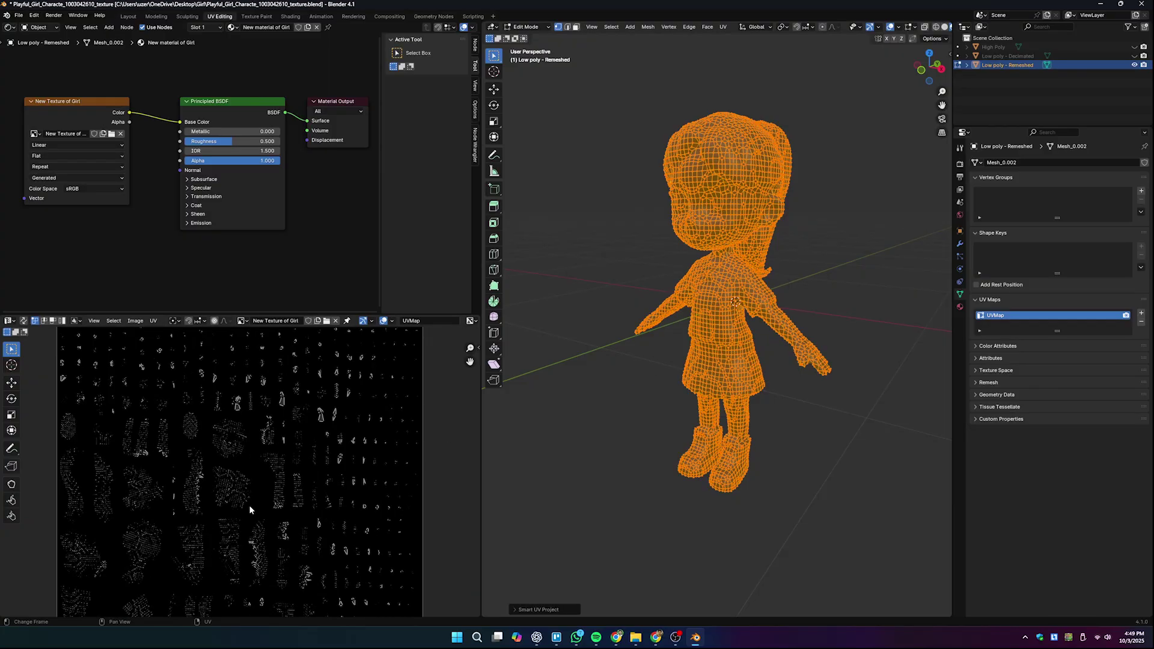
scroll(226, 512, down, 3)
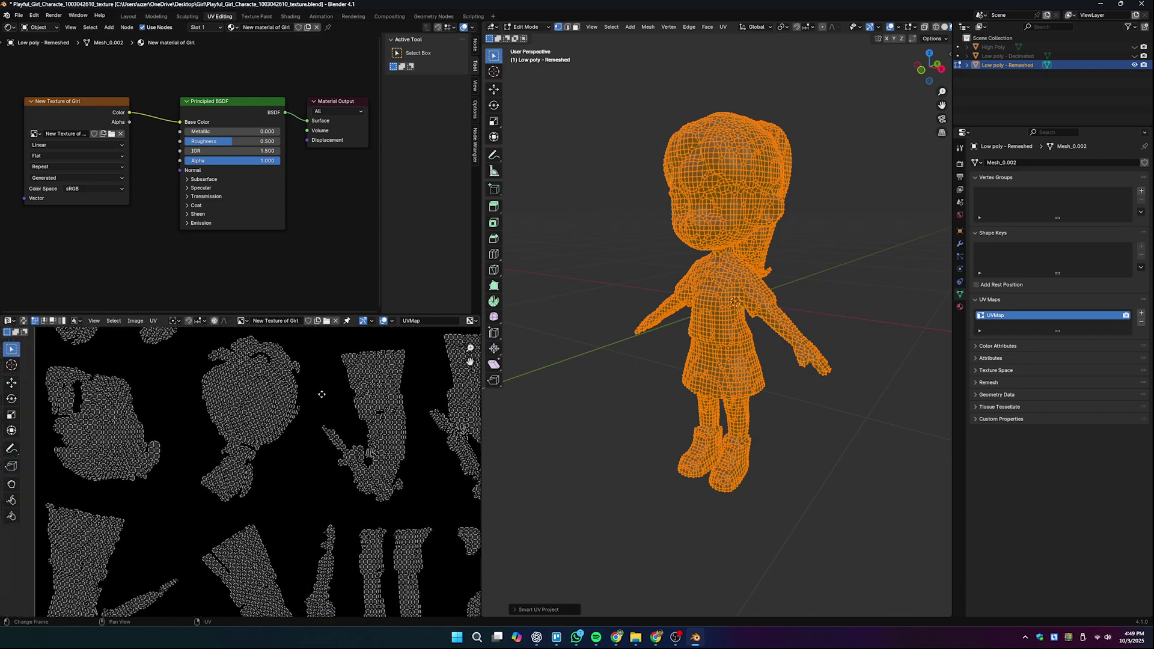
scroll(310, 415, down, 2)
click(616, 409)
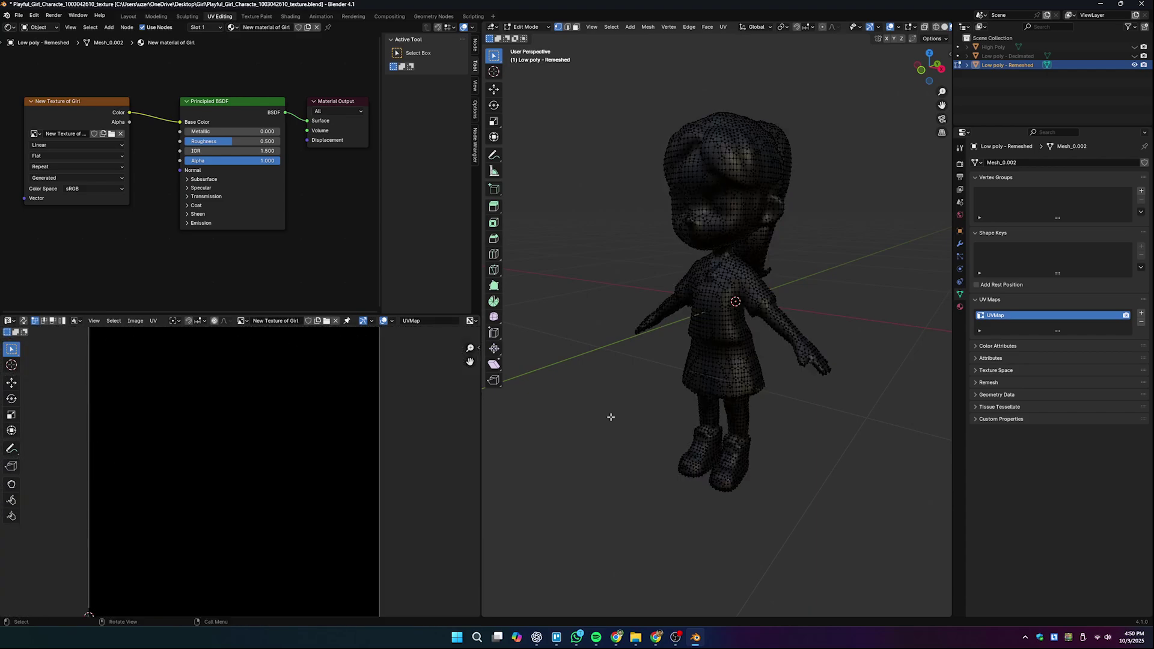
click(538, 27)
click(533, 38)
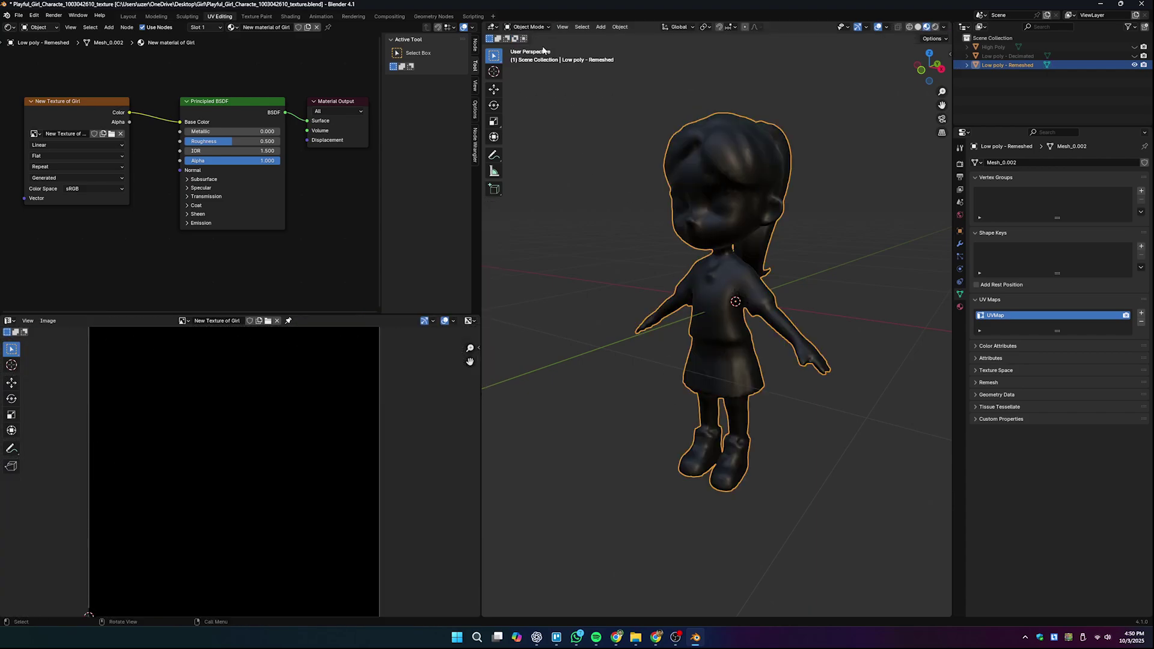
click(600, 279)
click(702, 235)
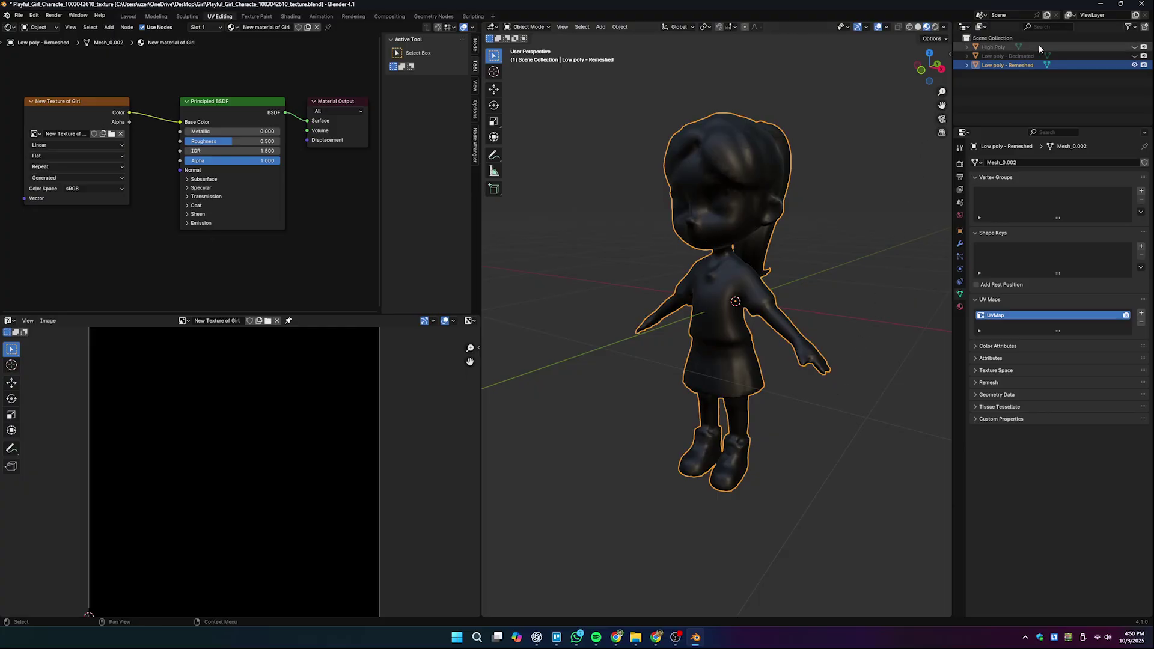
Show High Poly together with Low poly - Remeshed and compare the transform values of both objects.
click(1133, 47)
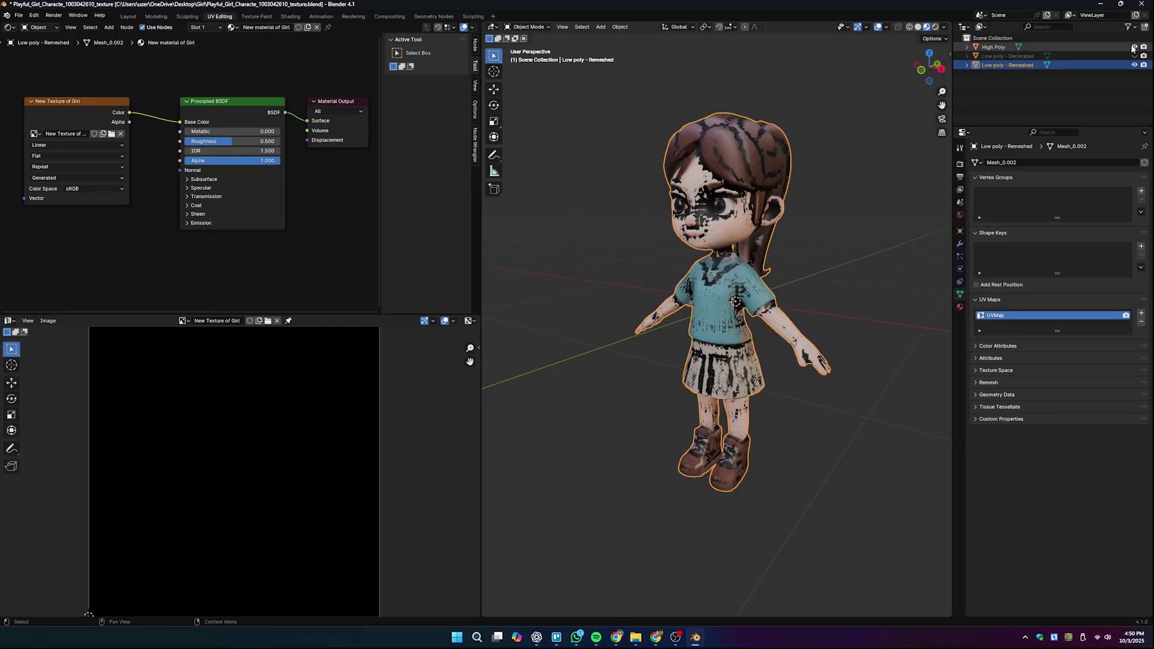
click(989, 47)
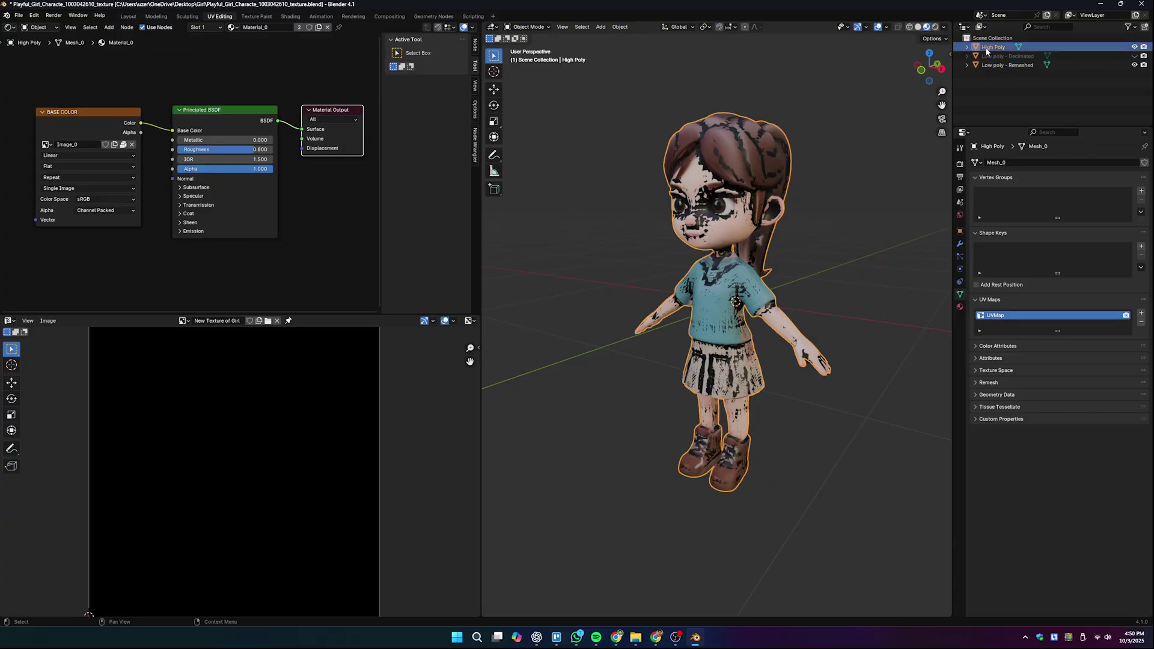
click(950, 54)
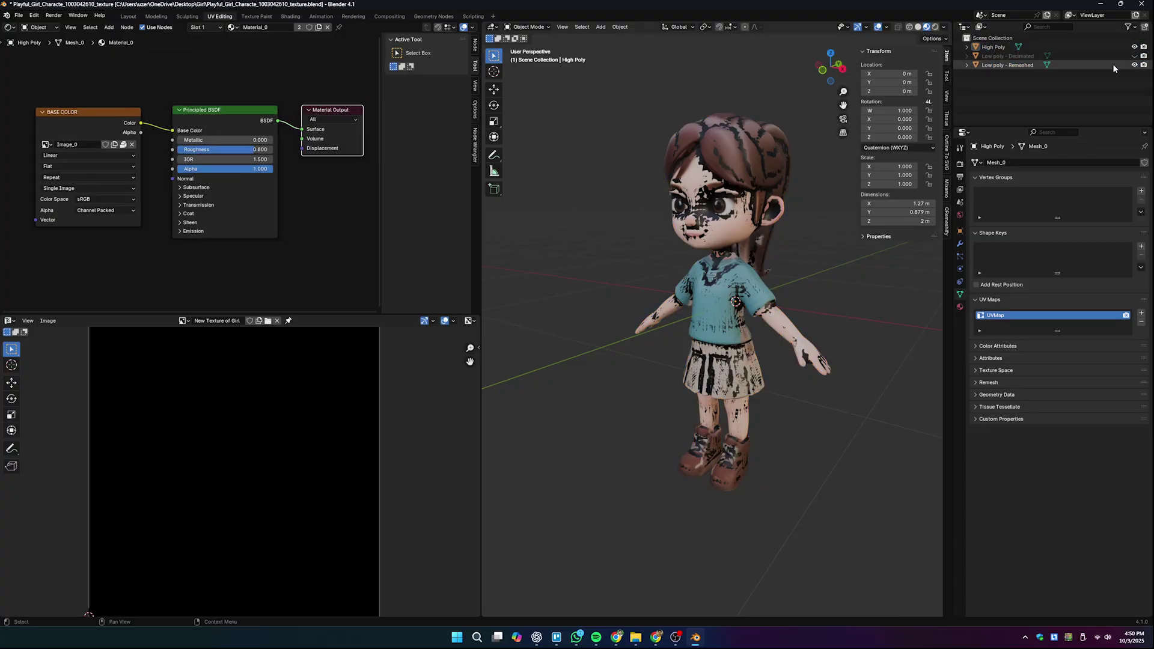
click(990, 47)
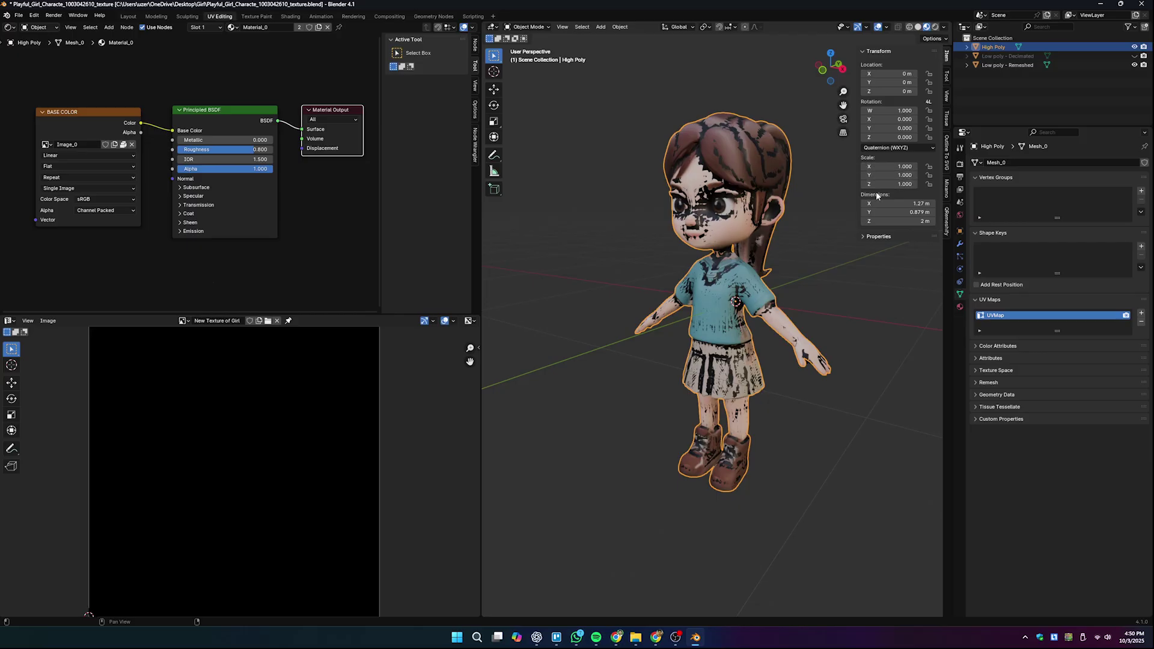
click(1003, 65)
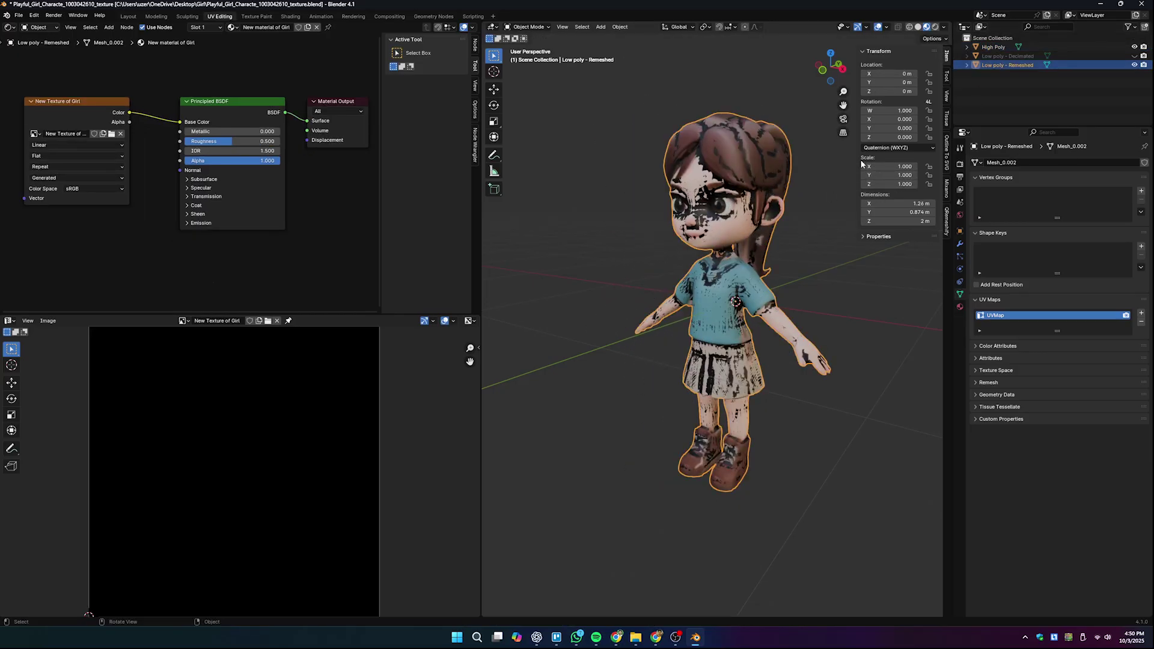
Select High Poly and add Low poly - Remeshed to the selection as the active object.
middle_drag(853, 313, 851, 403)
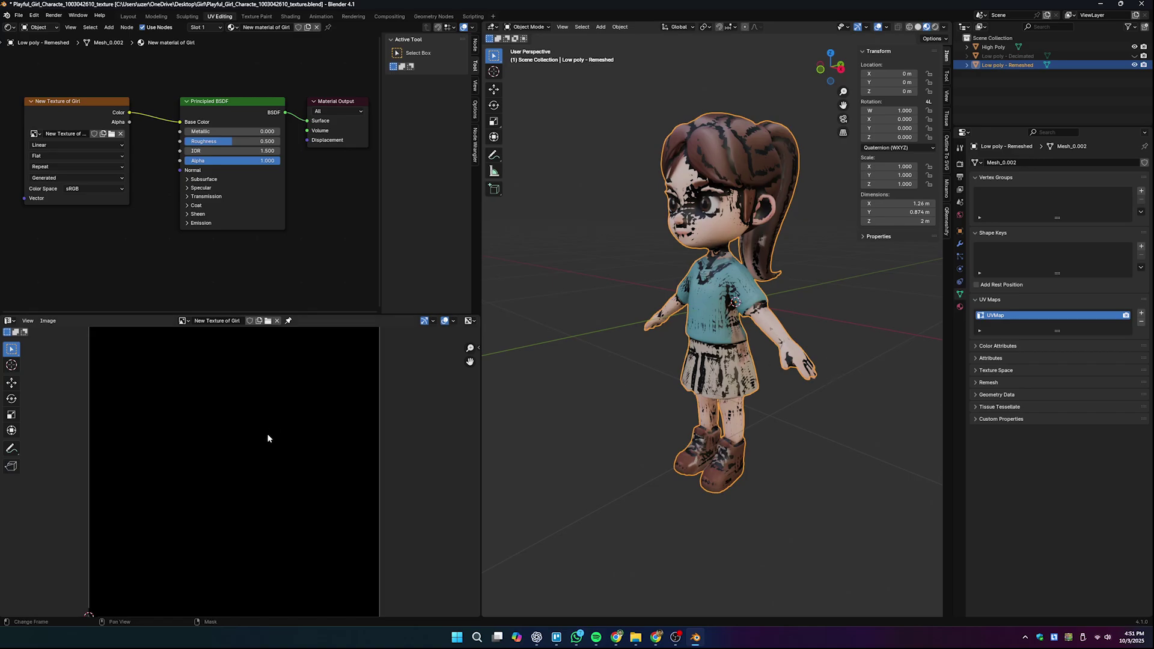
click(993, 46)
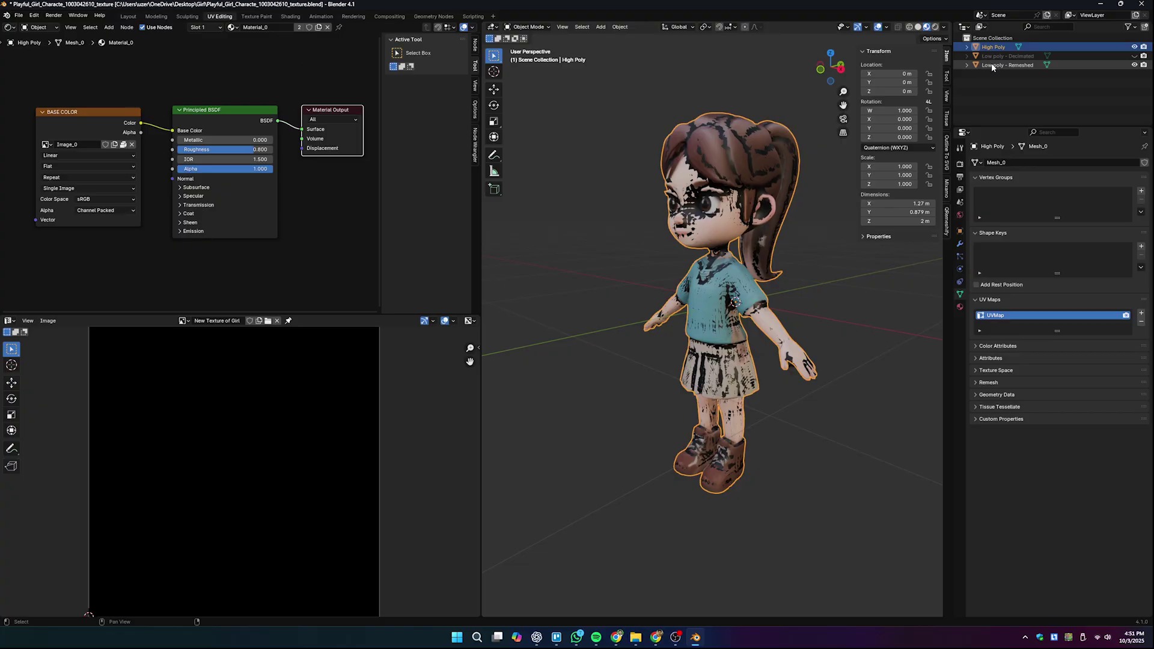
ctrl+click(993, 64)
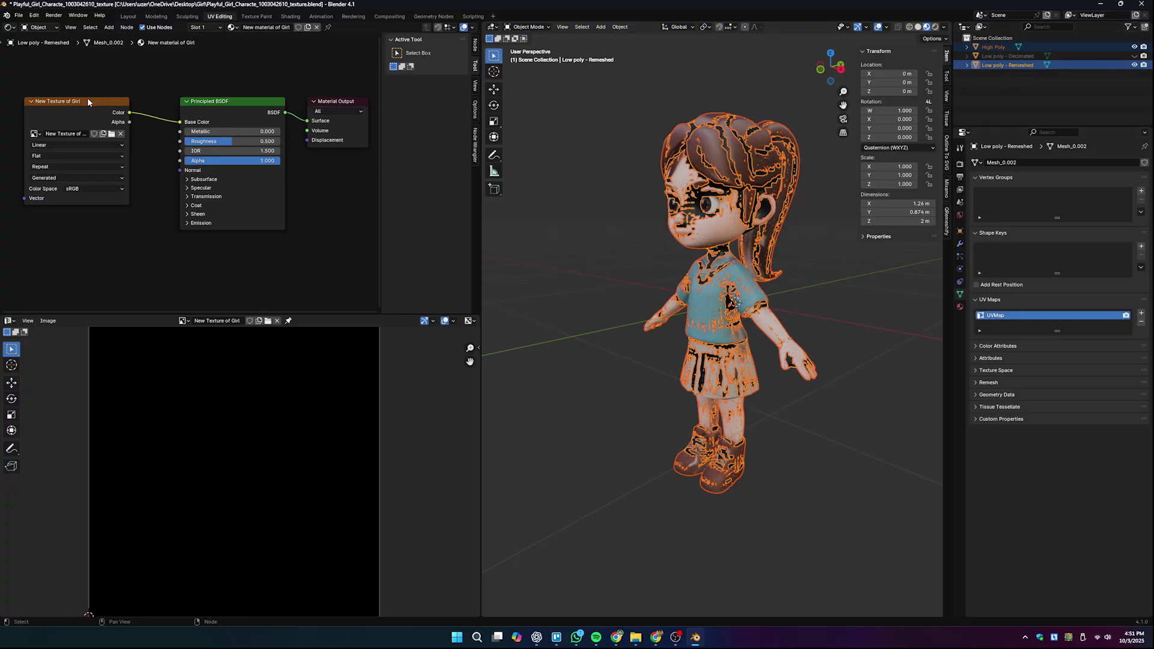
Make the New Texture of Girl image node active as the bake target and set the render engine to Cycles.
drag(90, 101, 96, 101)
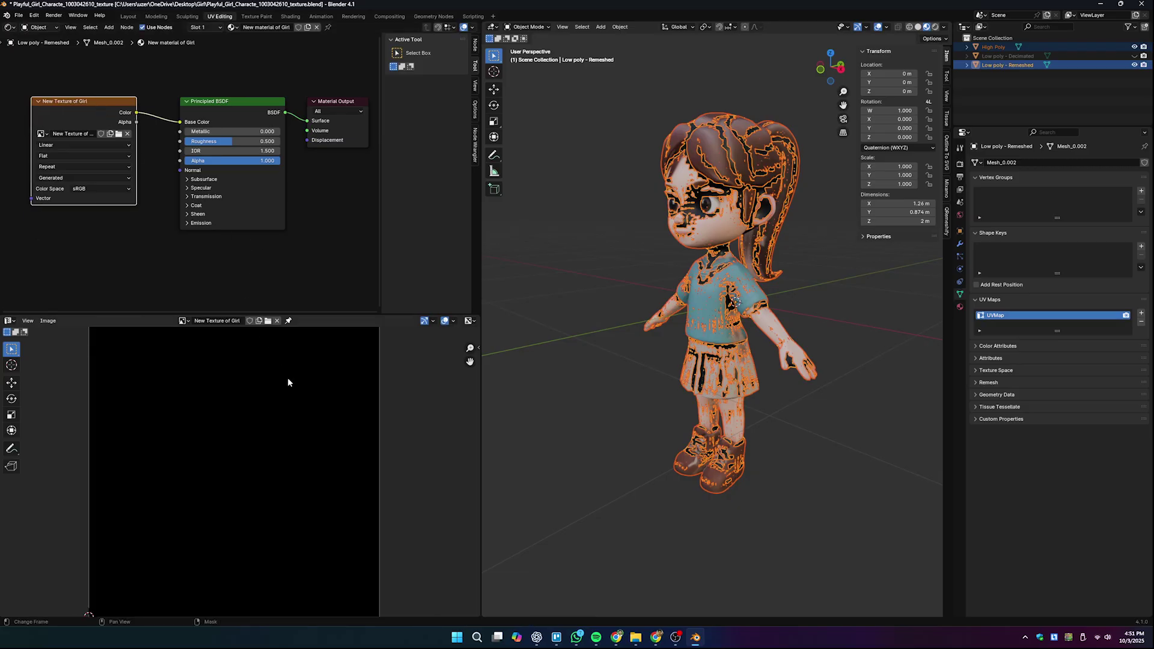
scroll(290, 384, down, 1)
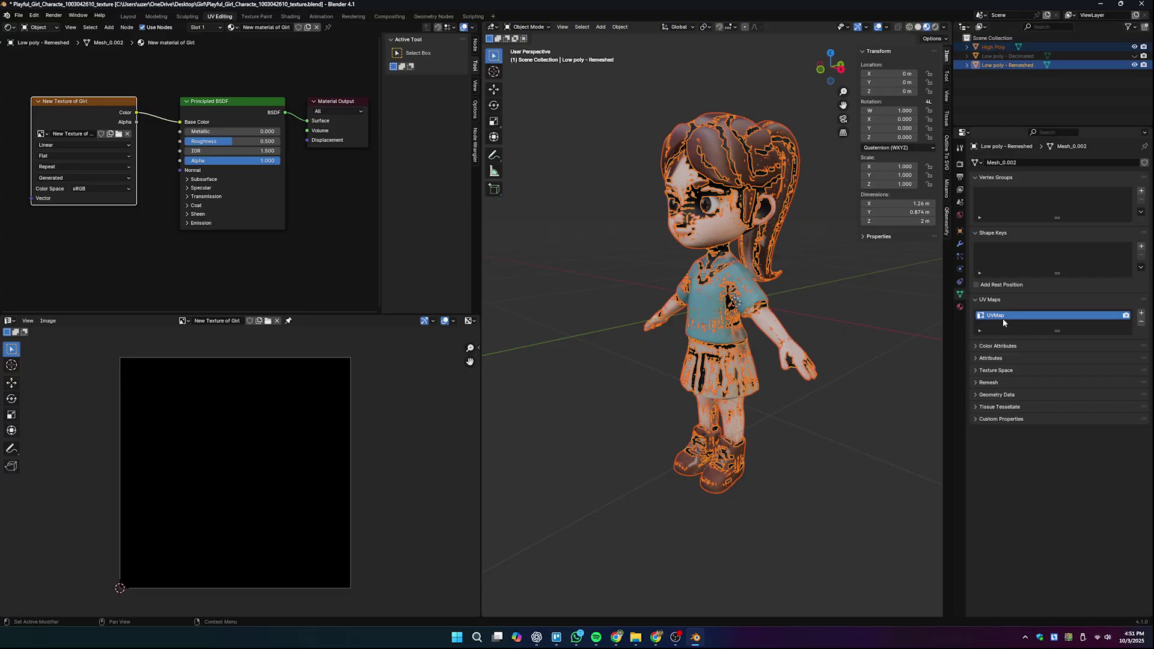
click(960, 164)
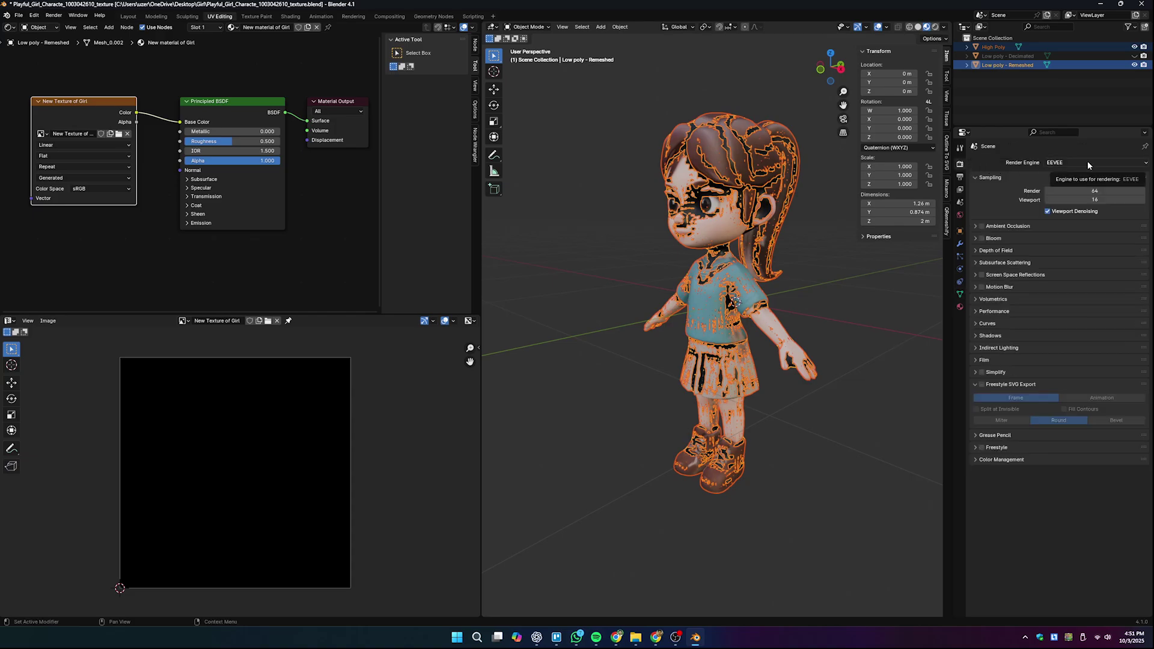
click(1088, 163)
click(1068, 193)
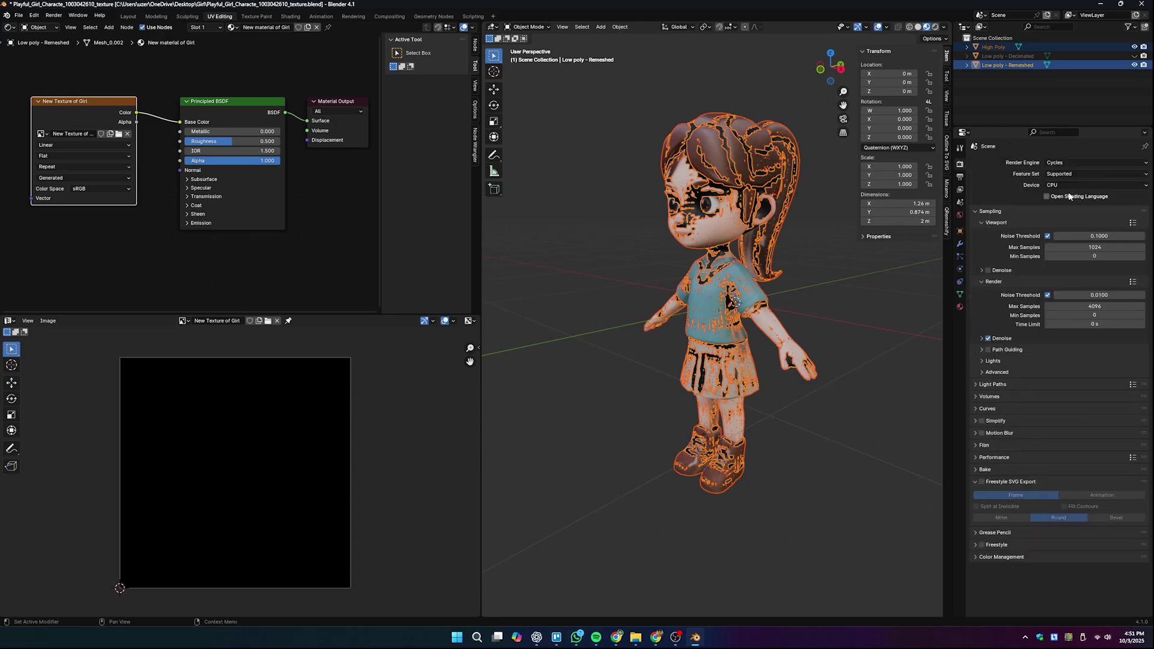
Enable Selected to Active in the Bake settings and set the bake type to Diffuse.
click(981, 213)
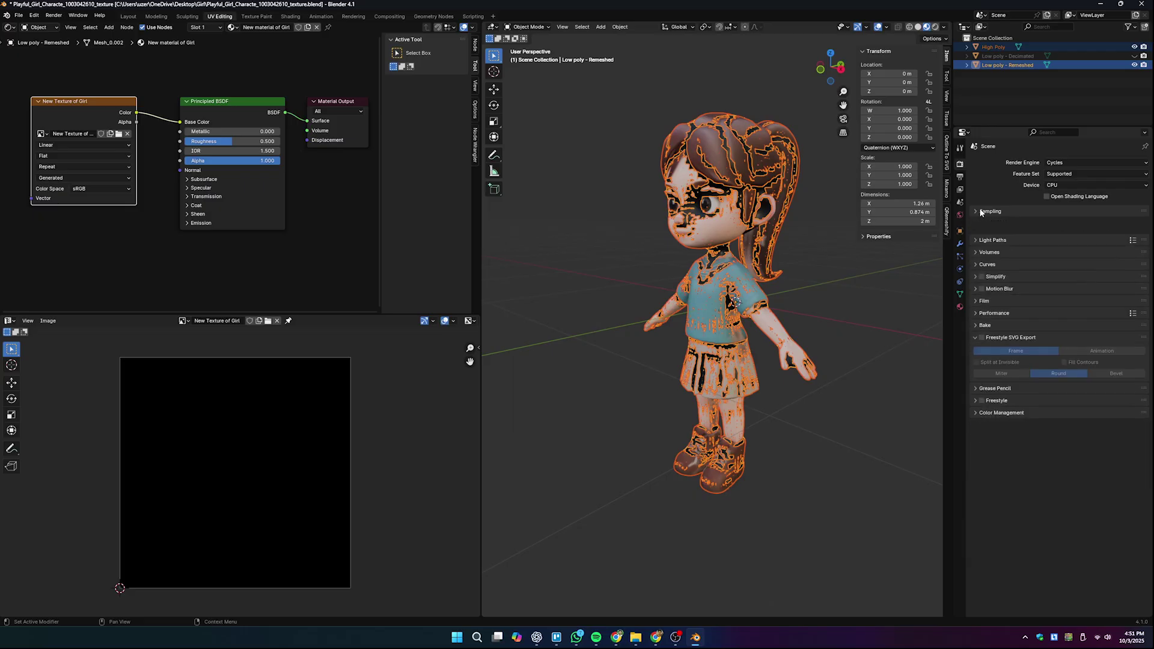
click(977, 307)
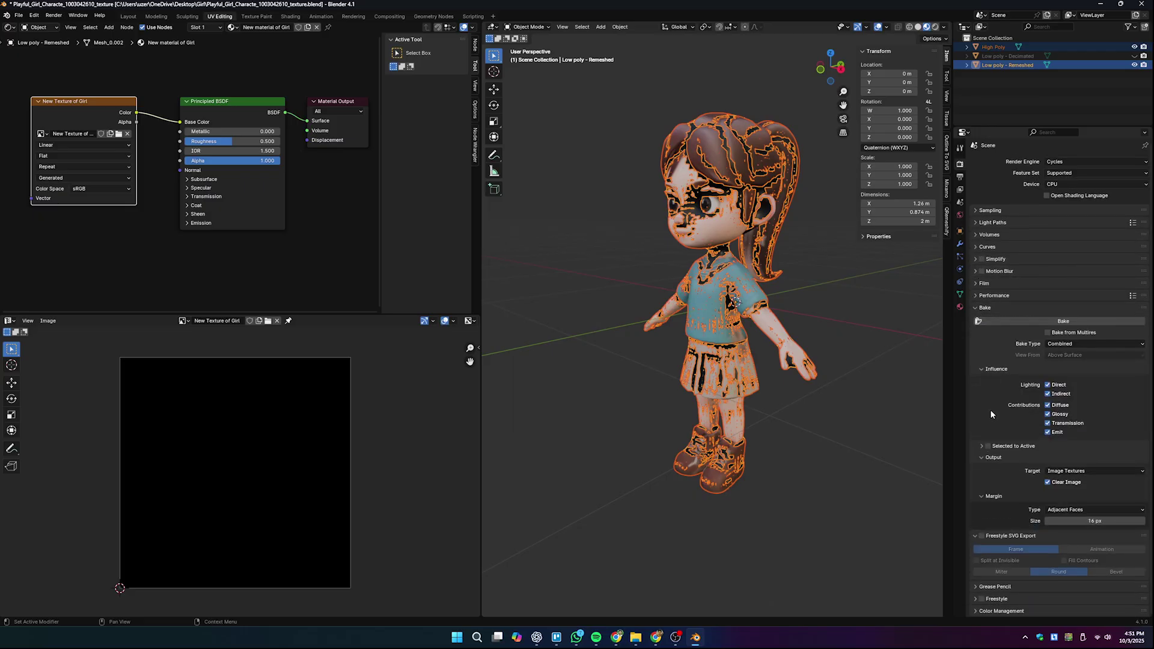
click(987, 447)
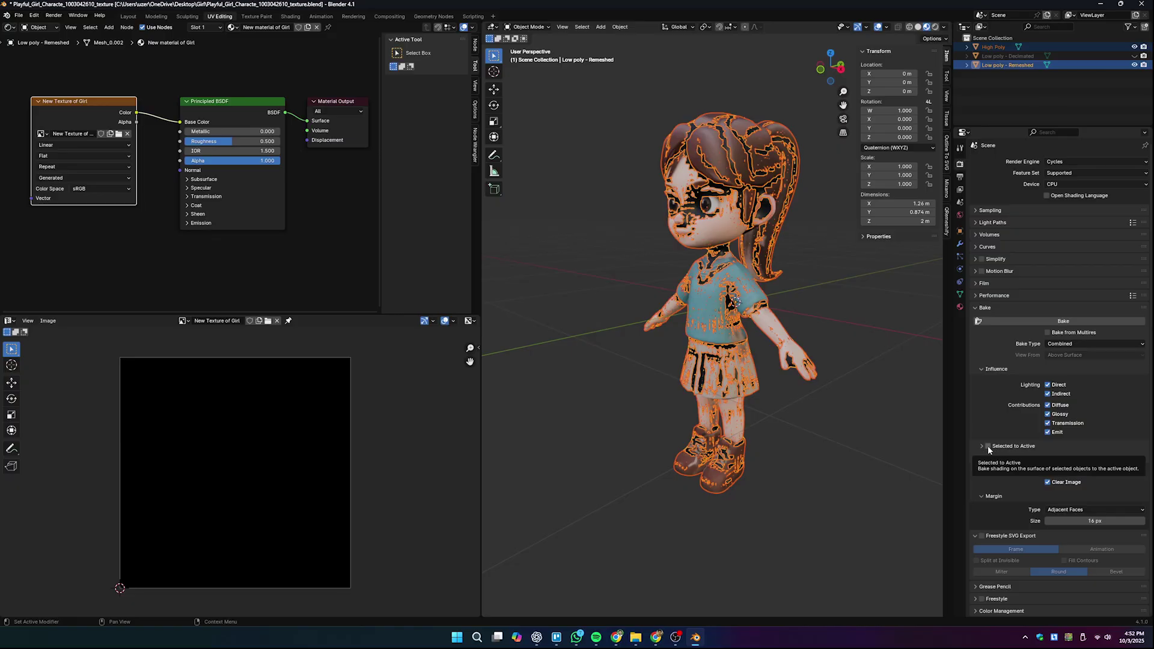
click(983, 367)
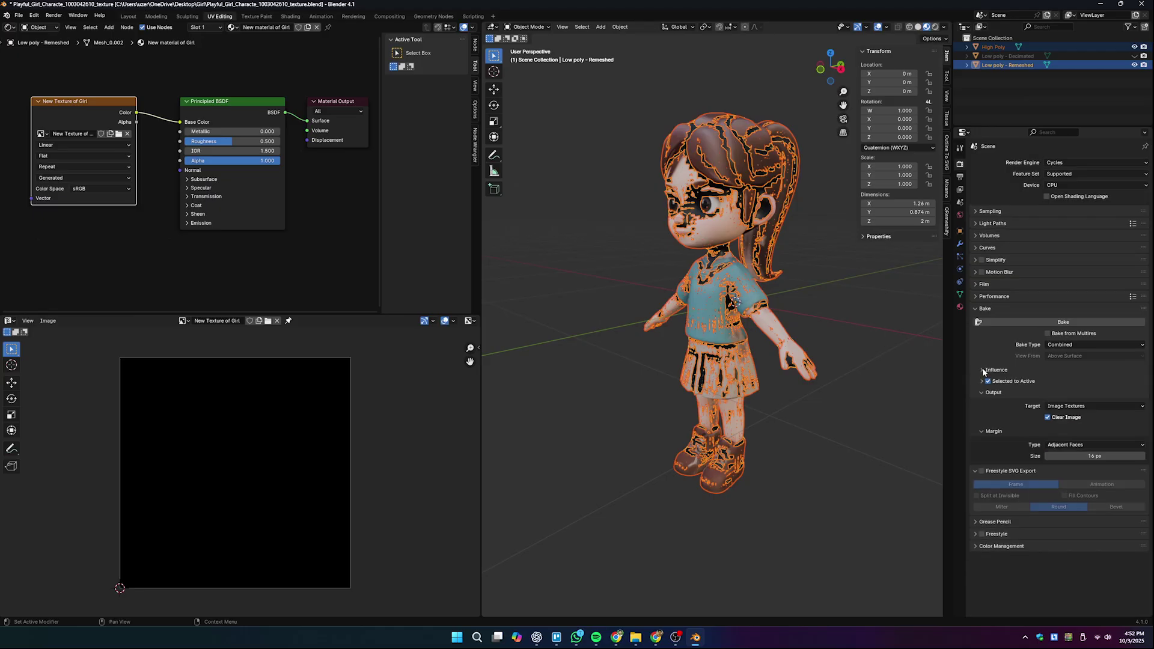
click(1089, 342)
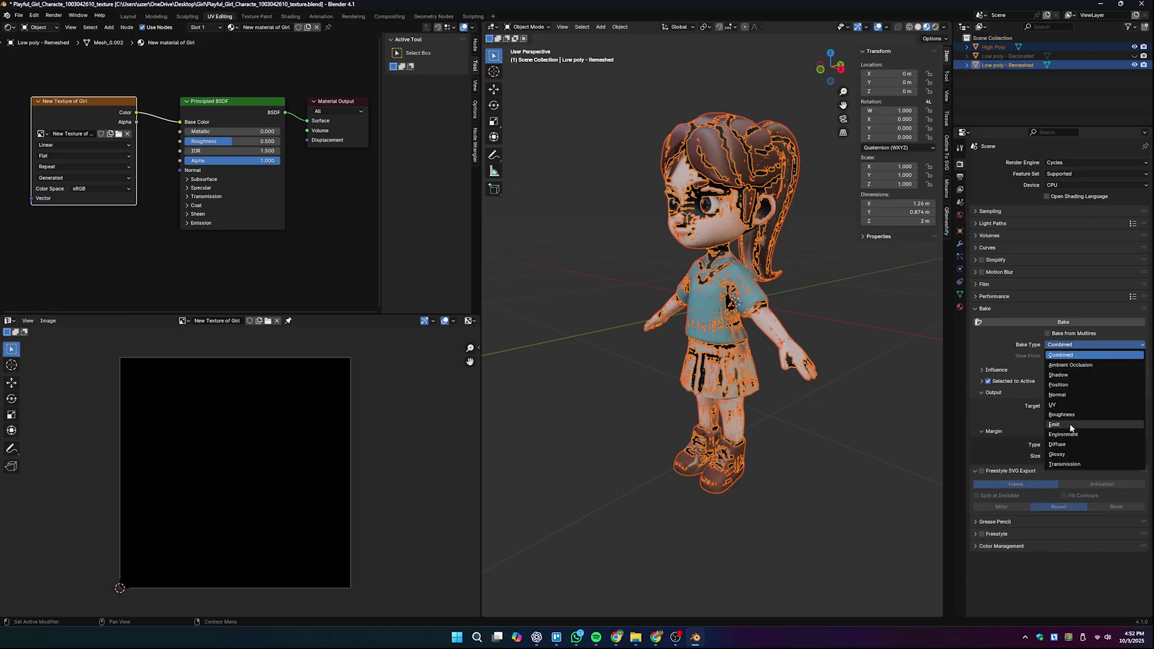
click(1071, 443)
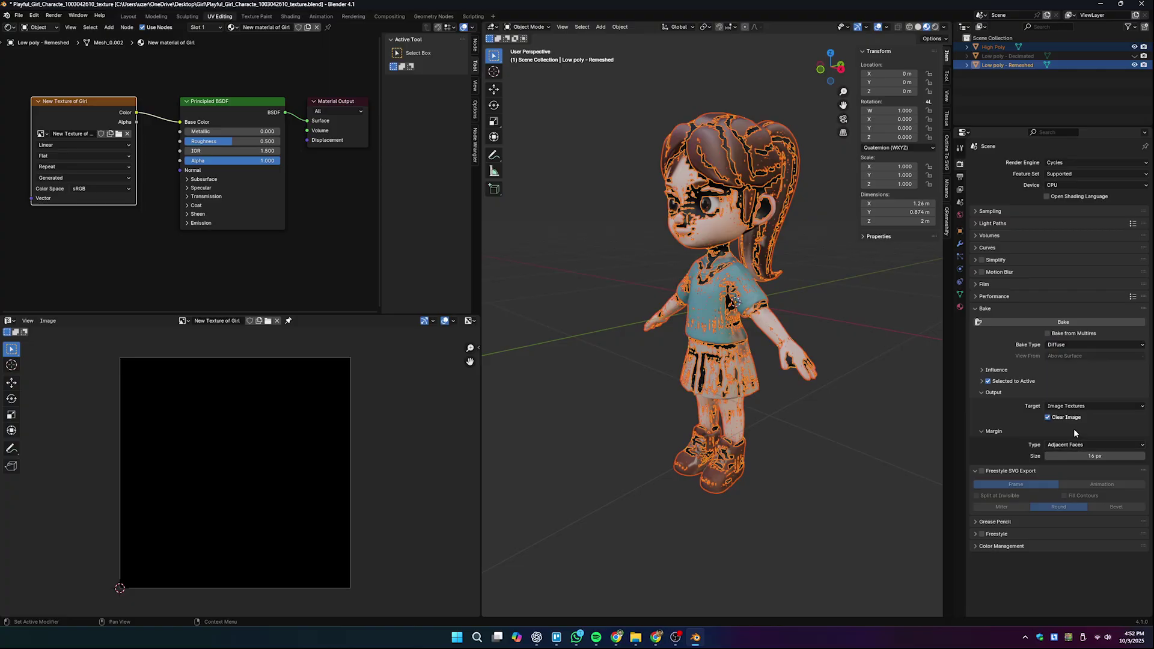
Disable the Direct and Indirect contributions of the Diffuse bake so that only Color is used.
click(986, 371)
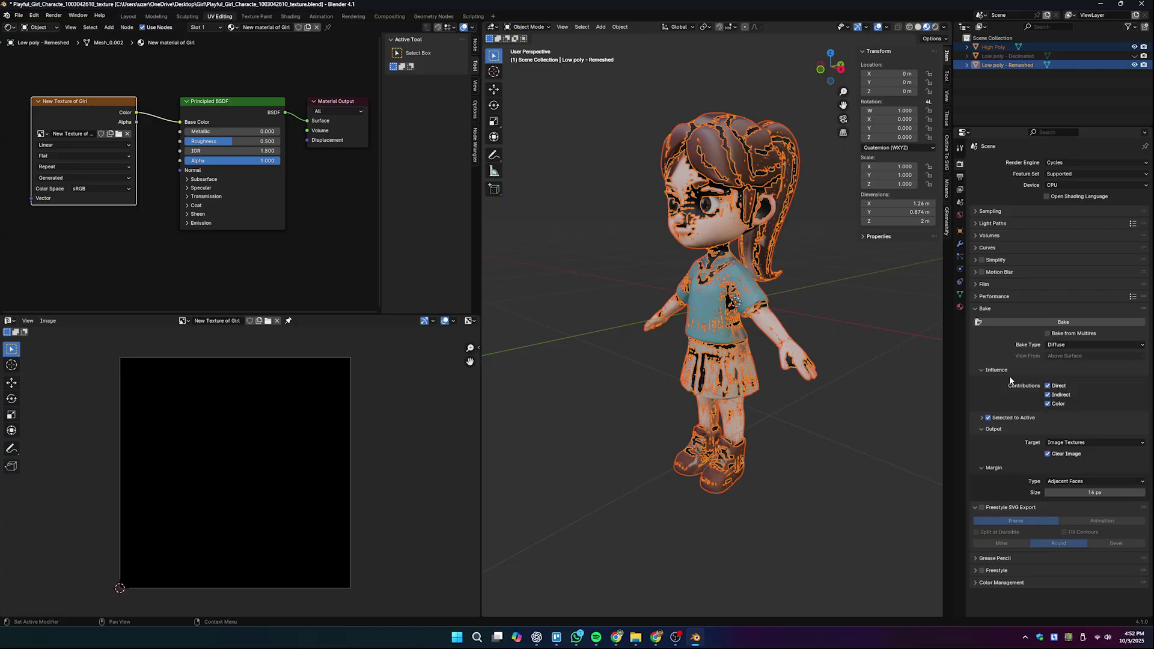
click(1048, 394)
click(1048, 386)
click(985, 371)
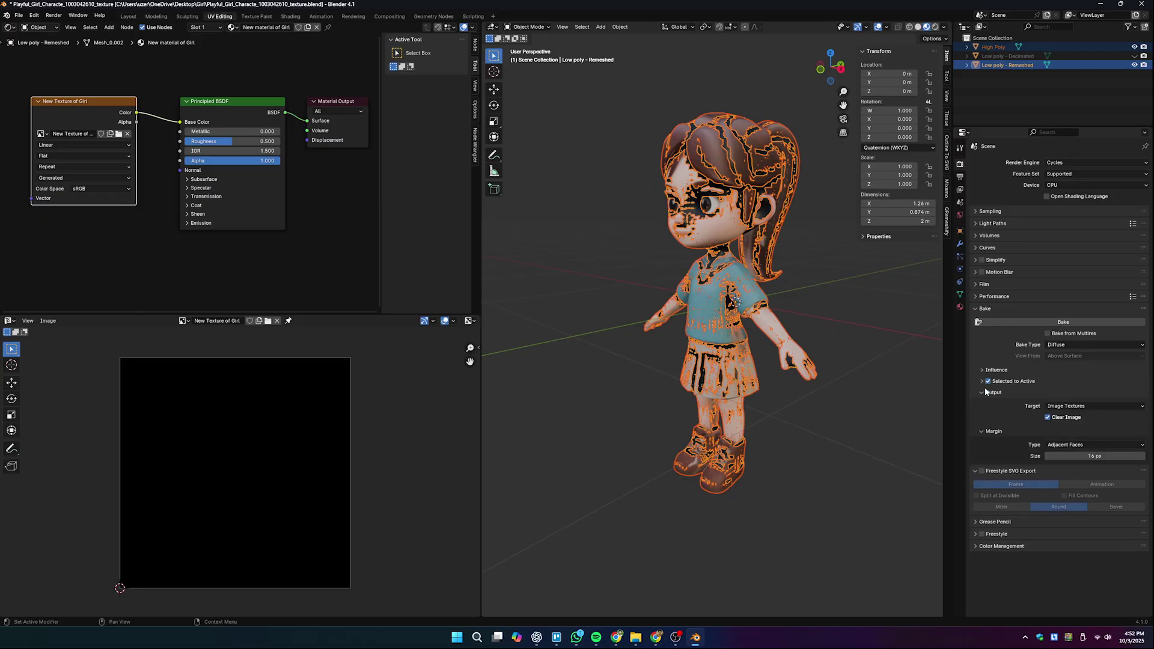
Set the bake margin size to 10 px and bake High Poly's colours onto Low poly - Remeshed.
click(1094, 456)
text(10)
key(Return)
click(1051, 324)
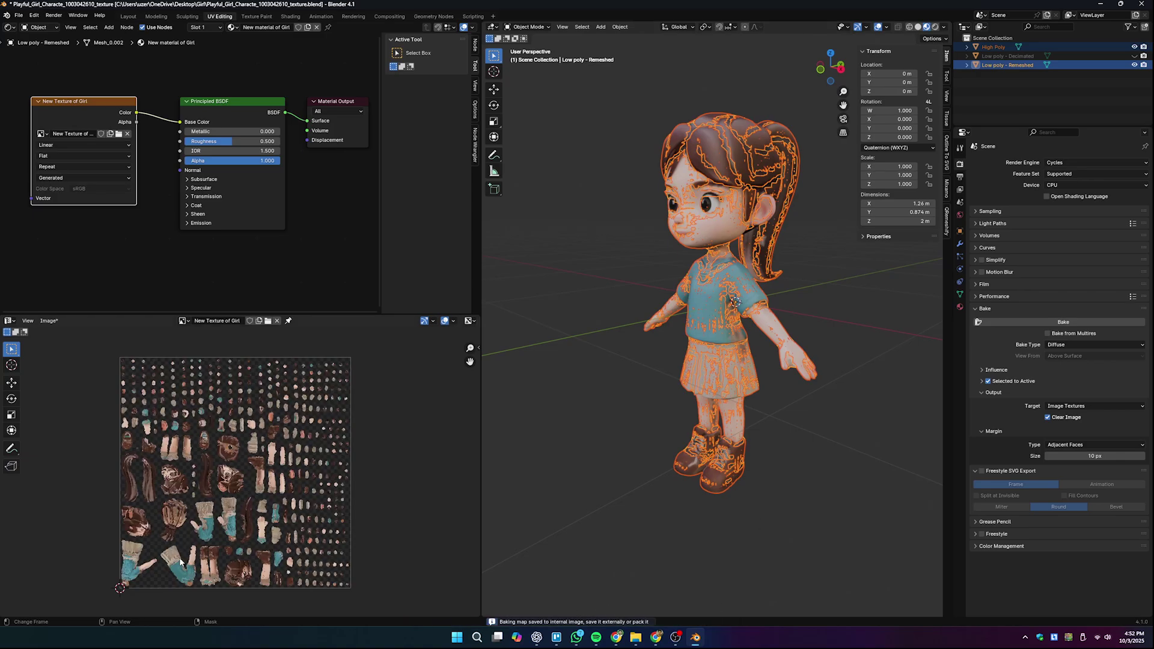
Examine the baked New Texture of Girl image enlarged and its effect on the Low poly - Remeshed model.
key(ctrl+space)
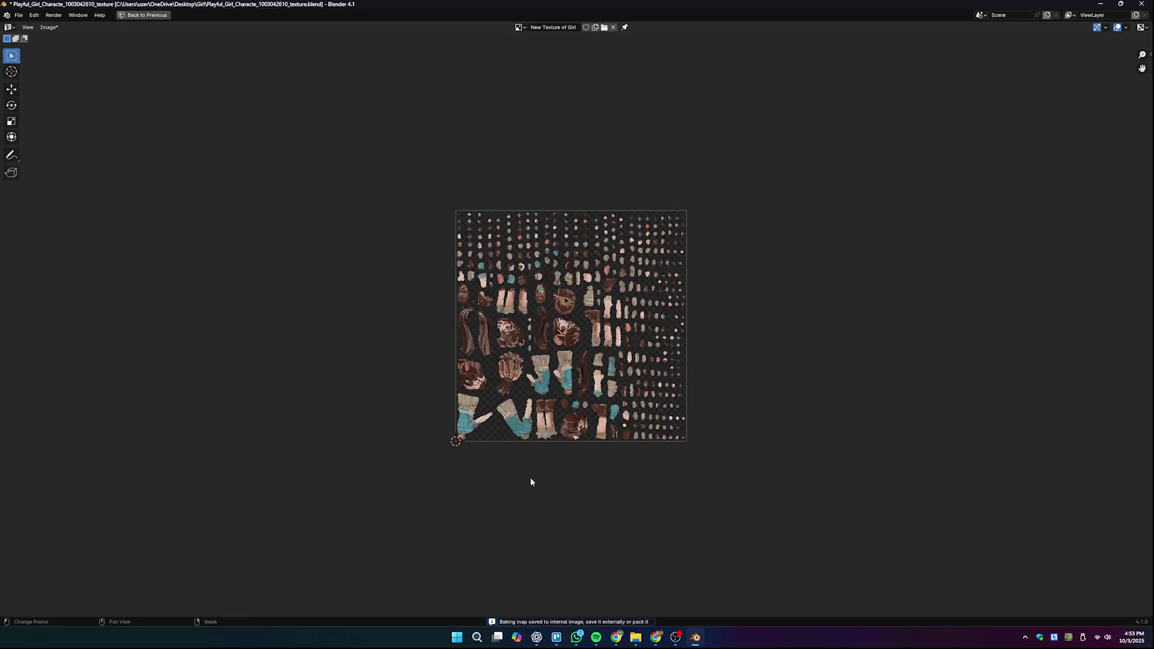
scroll(530, 477, up, 4)
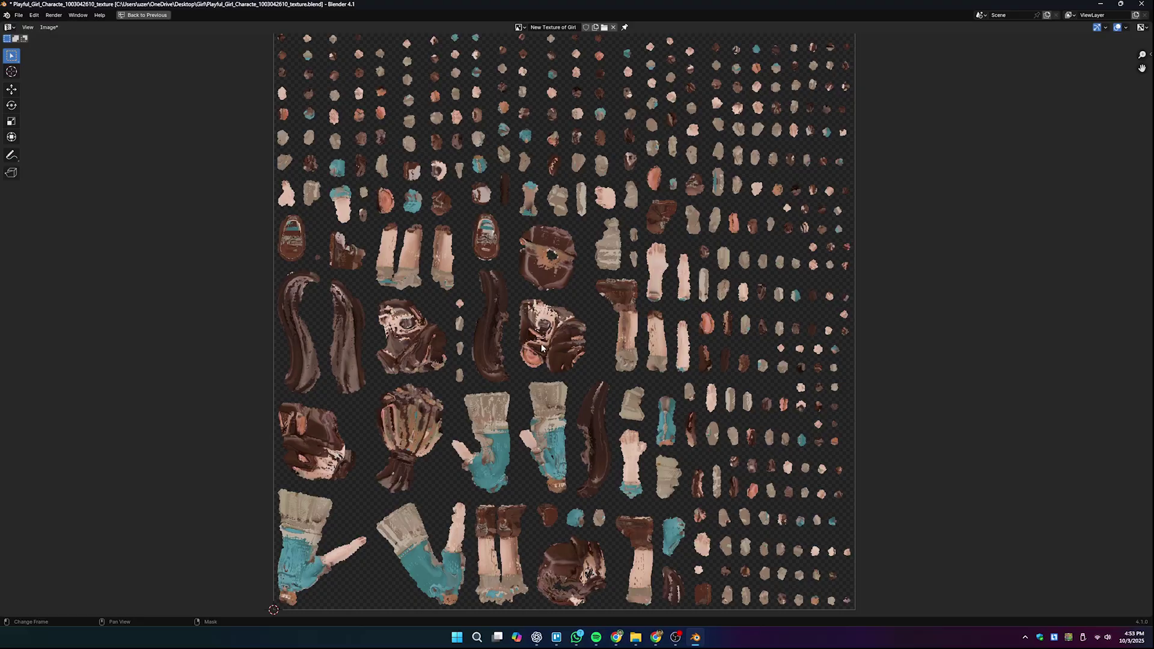
middle_drag(773, 387, 791, 327)
scroll(756, 244, up, 4)
scroll(739, 277, down, 4)
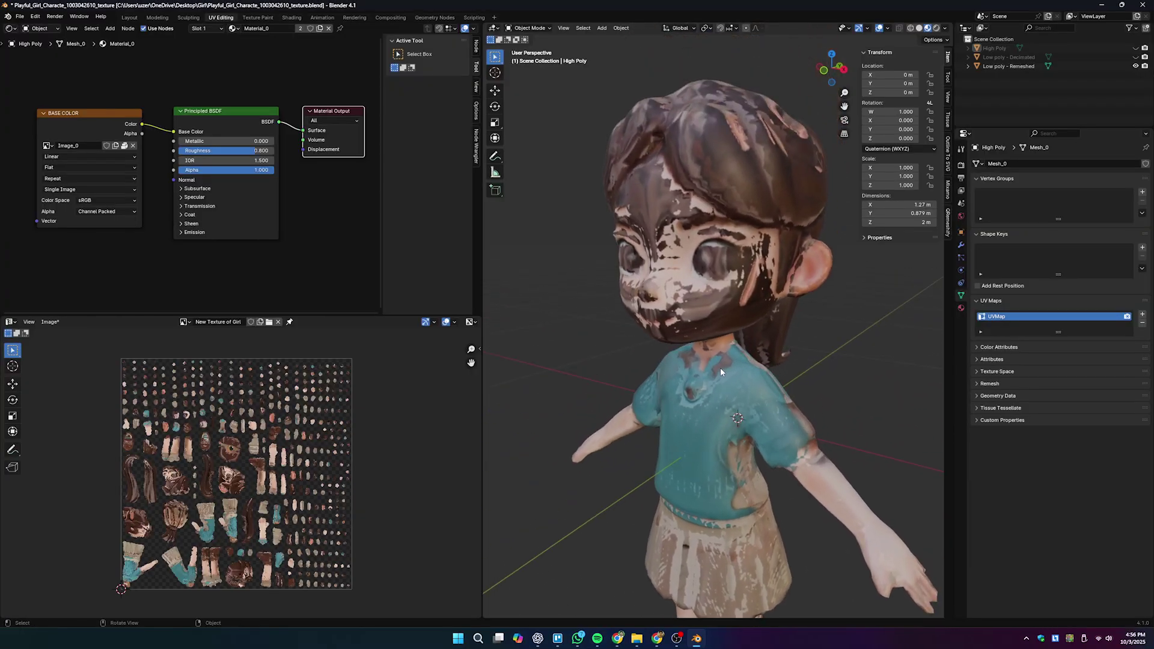
mouse_move(720, 366)
middle_down()
mouse_move(788, 360)
mouse_move(716, 365)
mouse_move(723, 340)
mouse_move(745, 352)
mouse_move(702, 355)
mouse_move(730, 363)
middle_up()
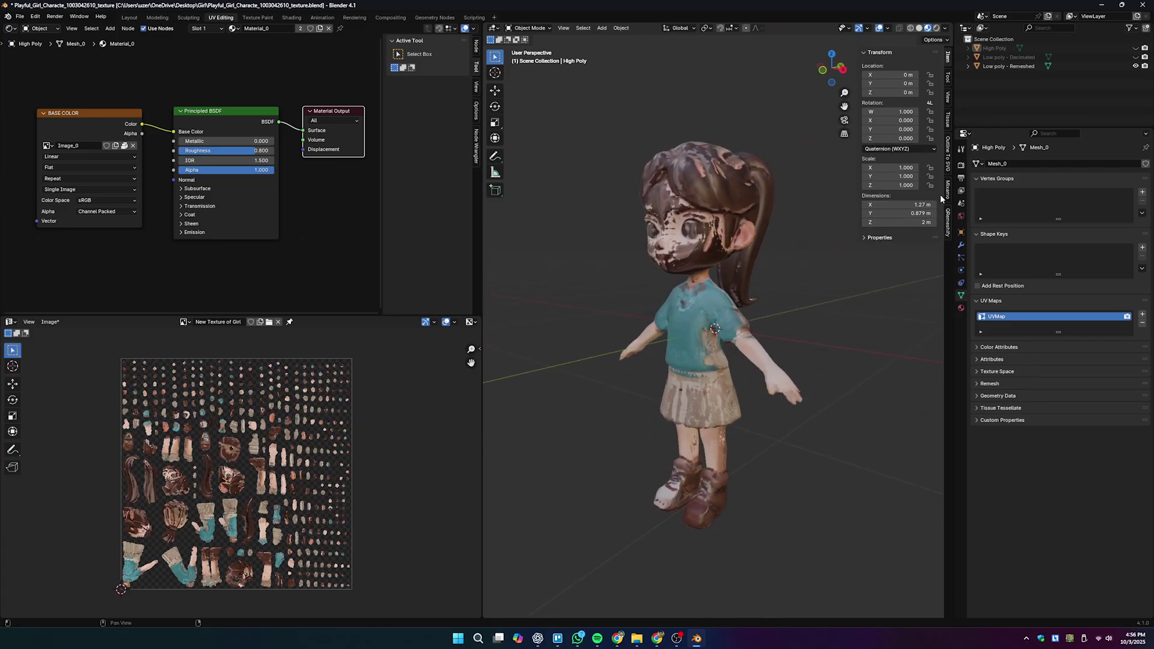
Set the Selected to Active bake extrusion to 0.05 m.
click(961, 166)
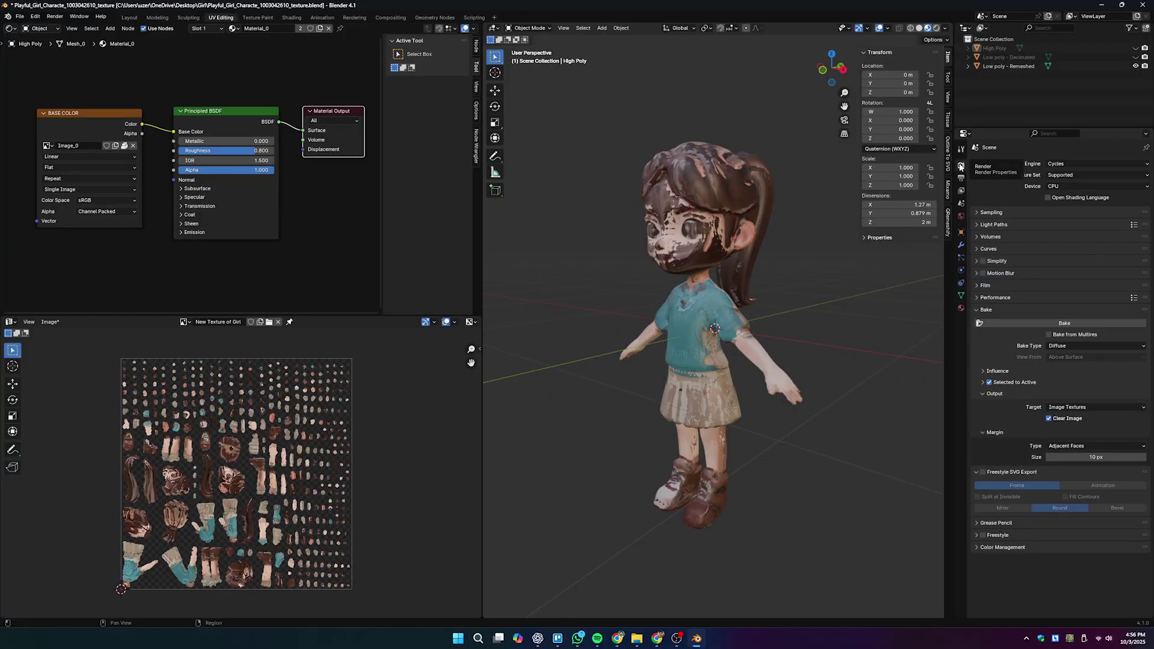
click(982, 383)
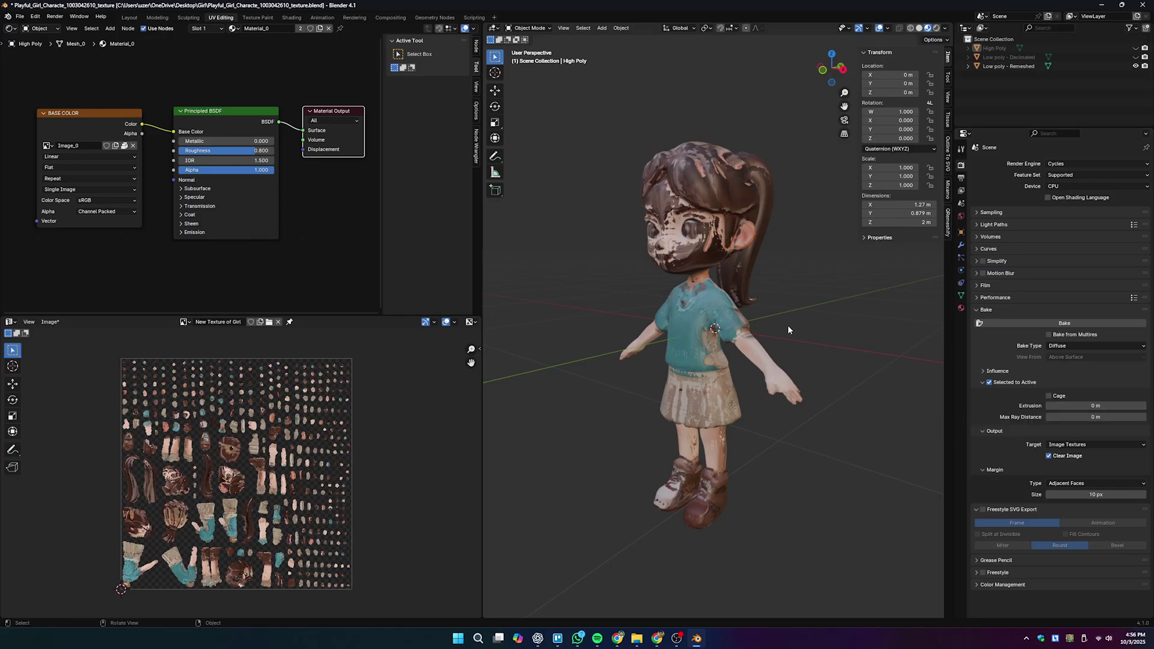
click(1097, 407)
text(.05)
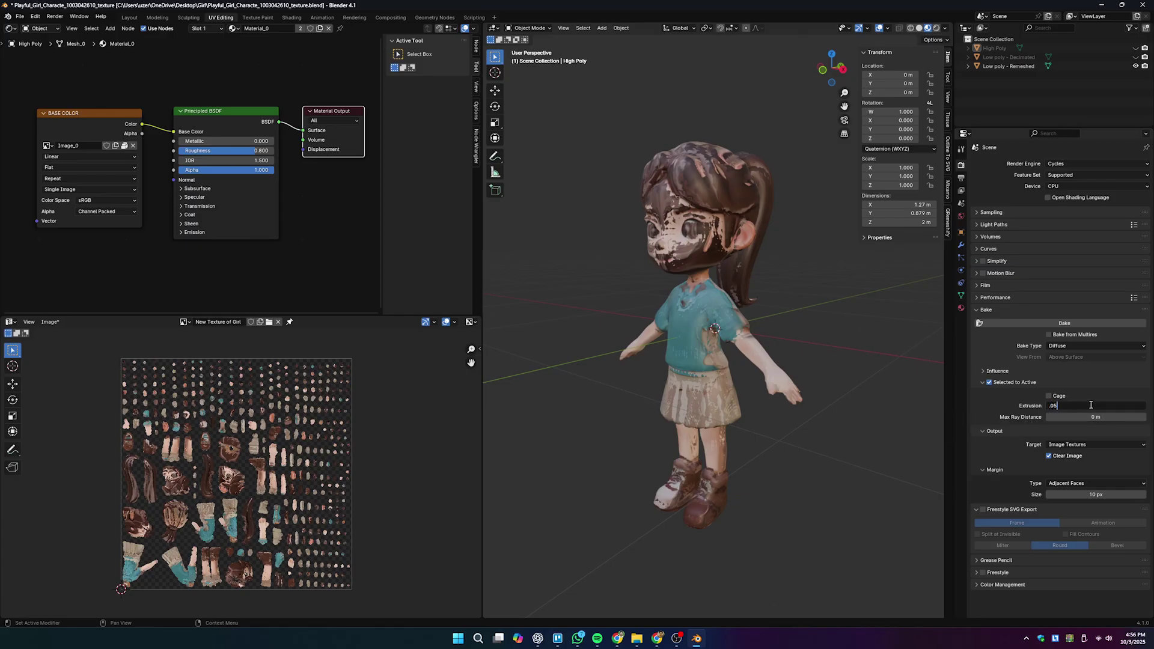
key(Return)
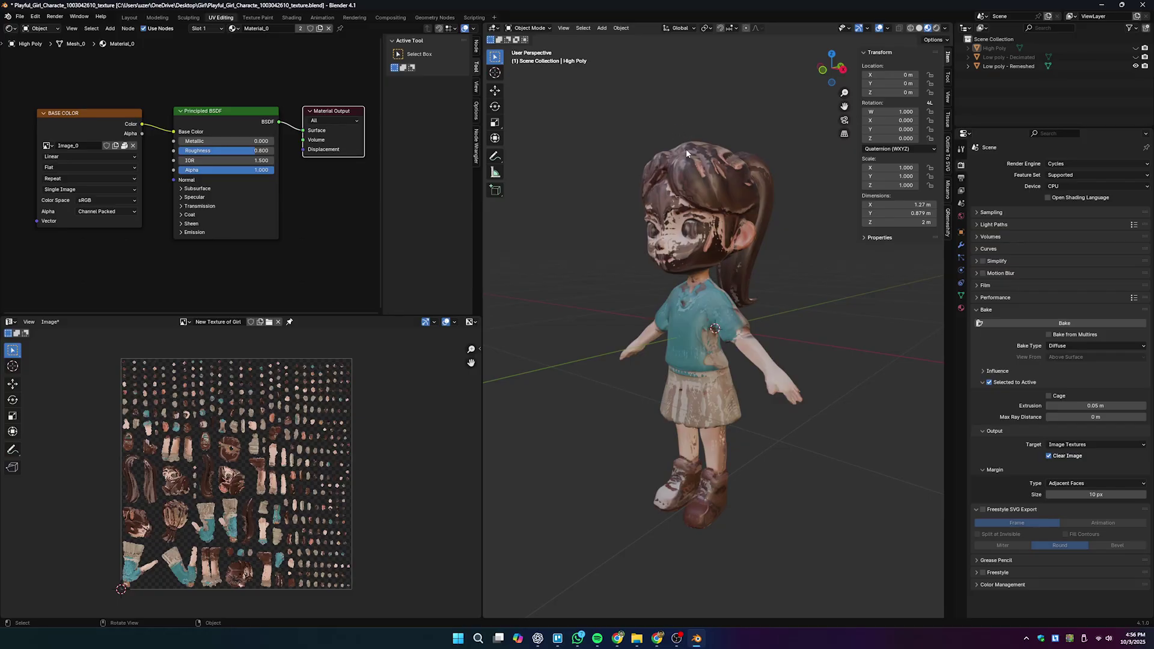
Show High Poly, select it together with Low poly - Remeshed as the active object, and bake the Diffuse texture again.
click(1135, 49)
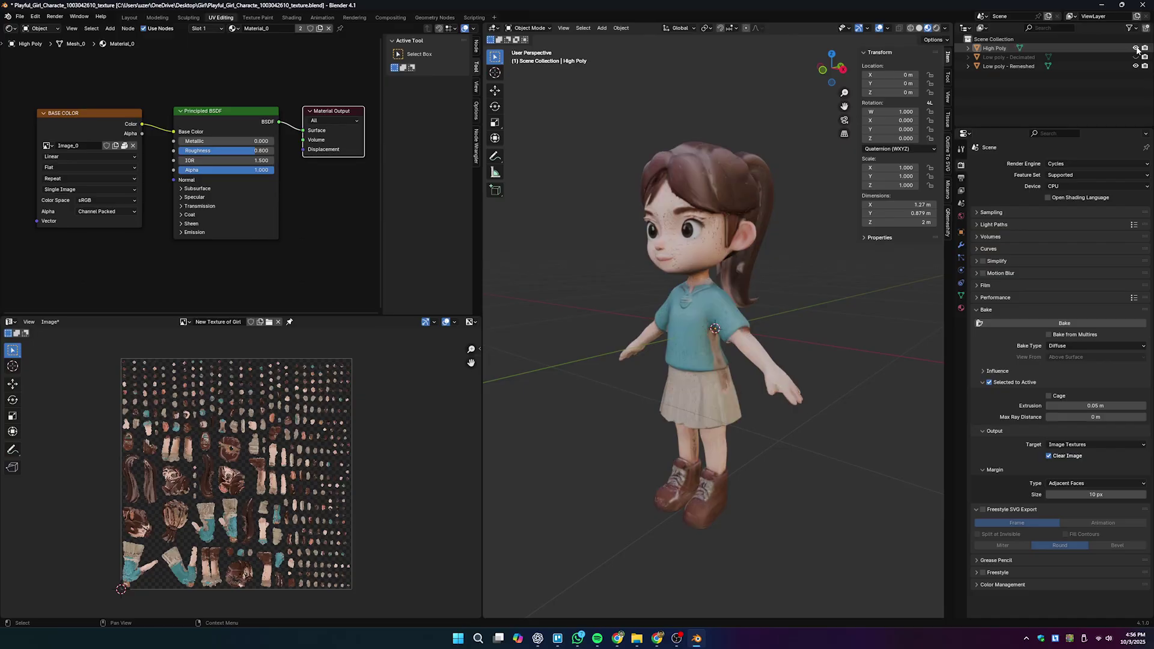
click(995, 48)
ctrl+click(1000, 67)
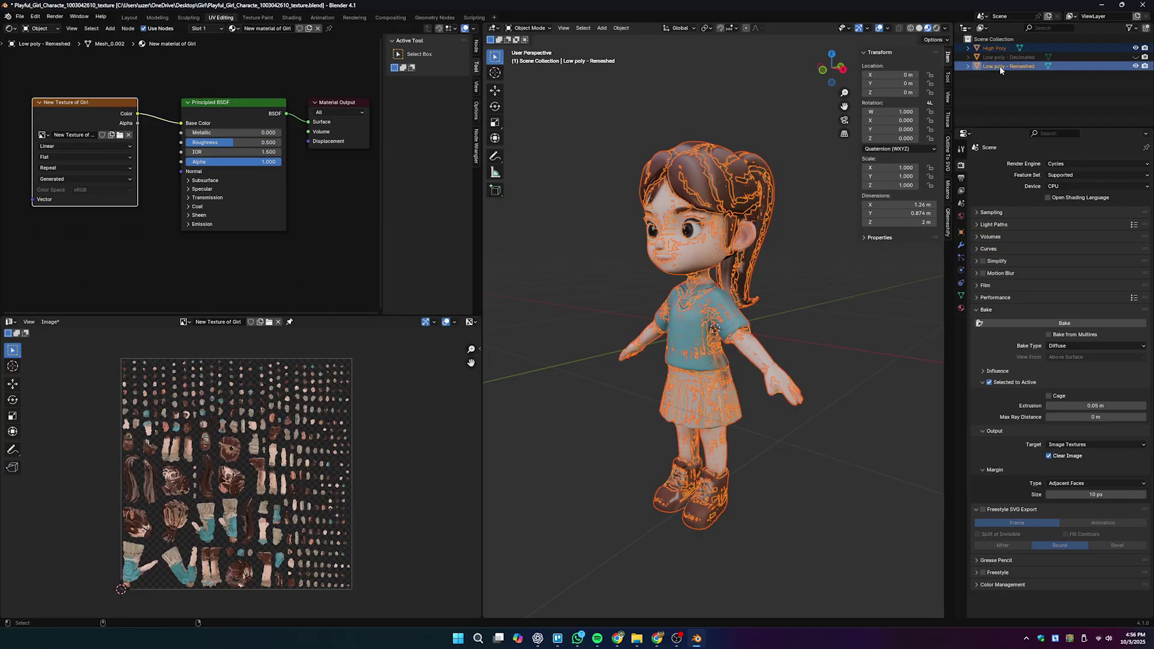
click(961, 296)
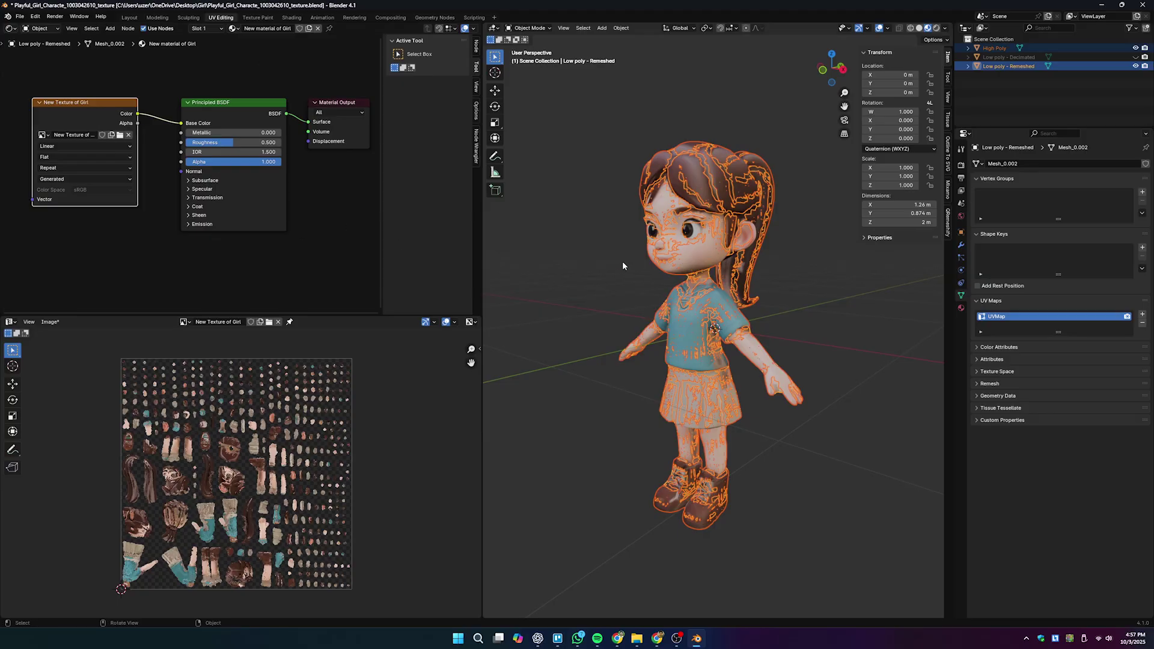
click(961, 165)
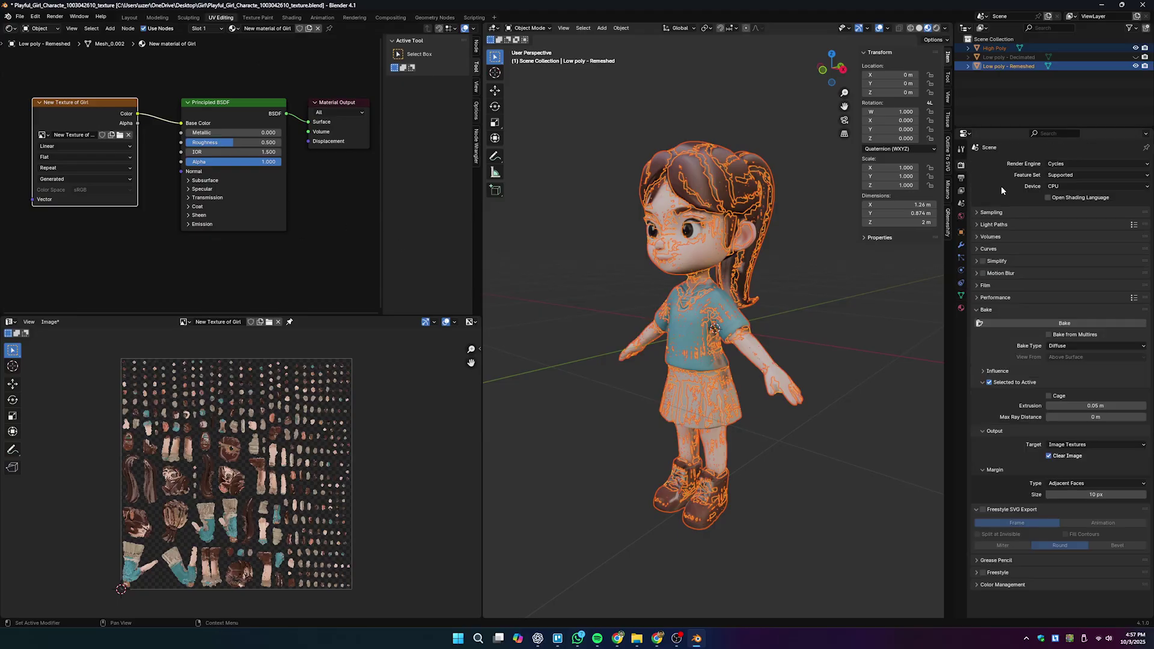
click(1063, 324)
Examine the rebaked New Texture of Girl image enlarged to full screen and return to the normal layout.
key(ctrl+space)
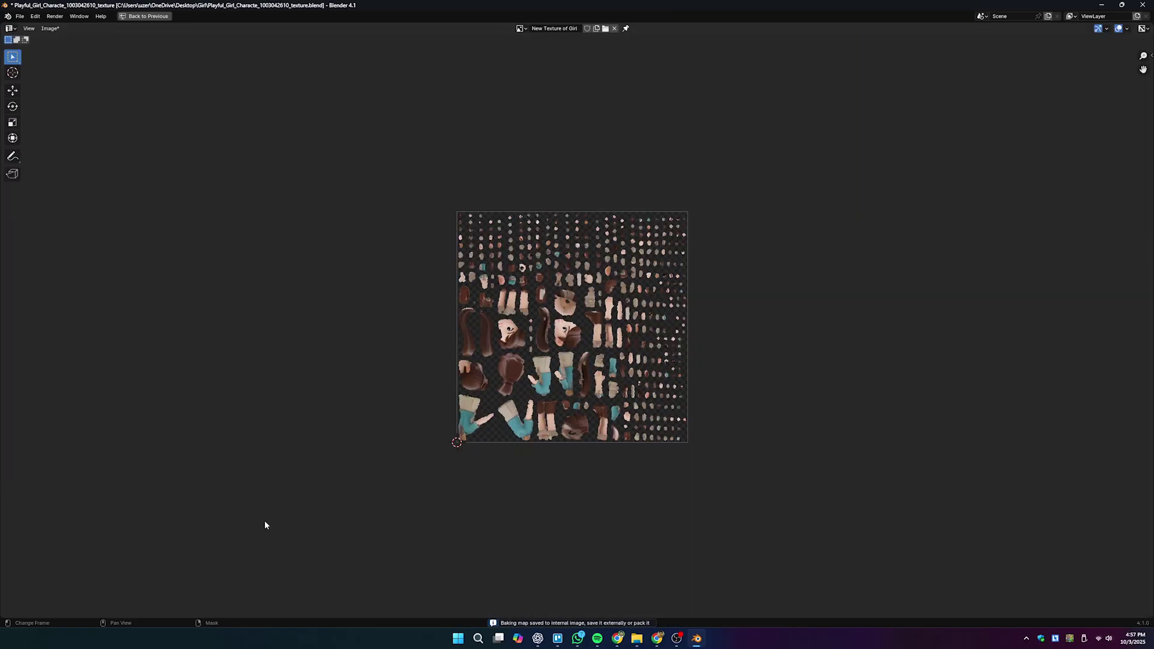
key(Home)
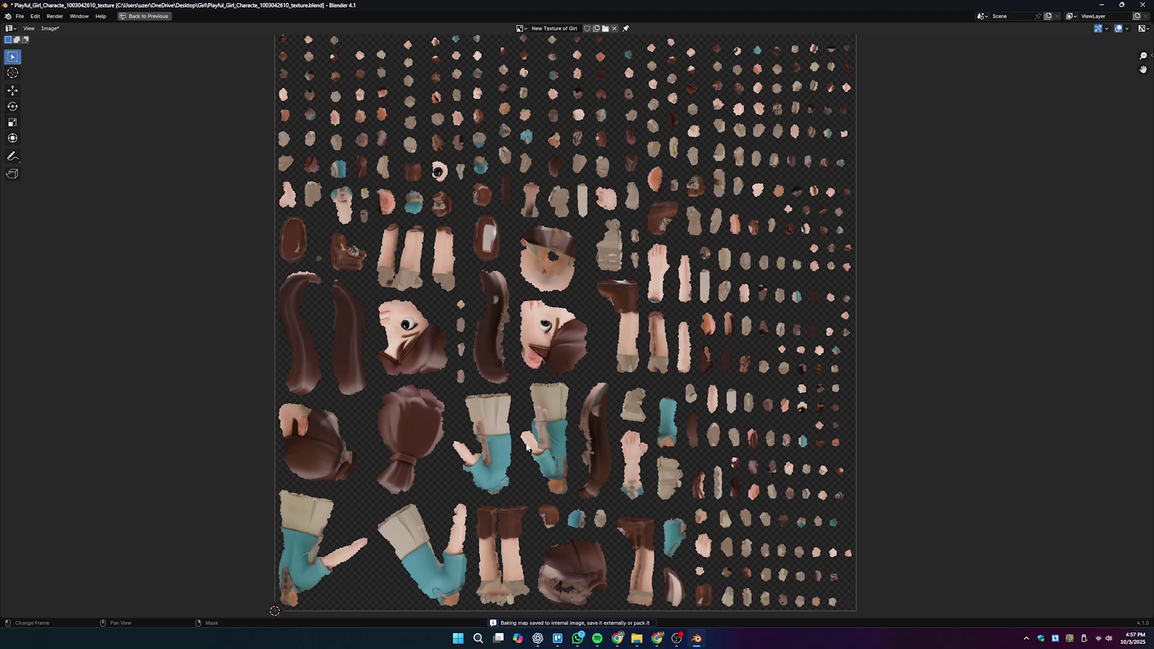
key(ctrl+space)
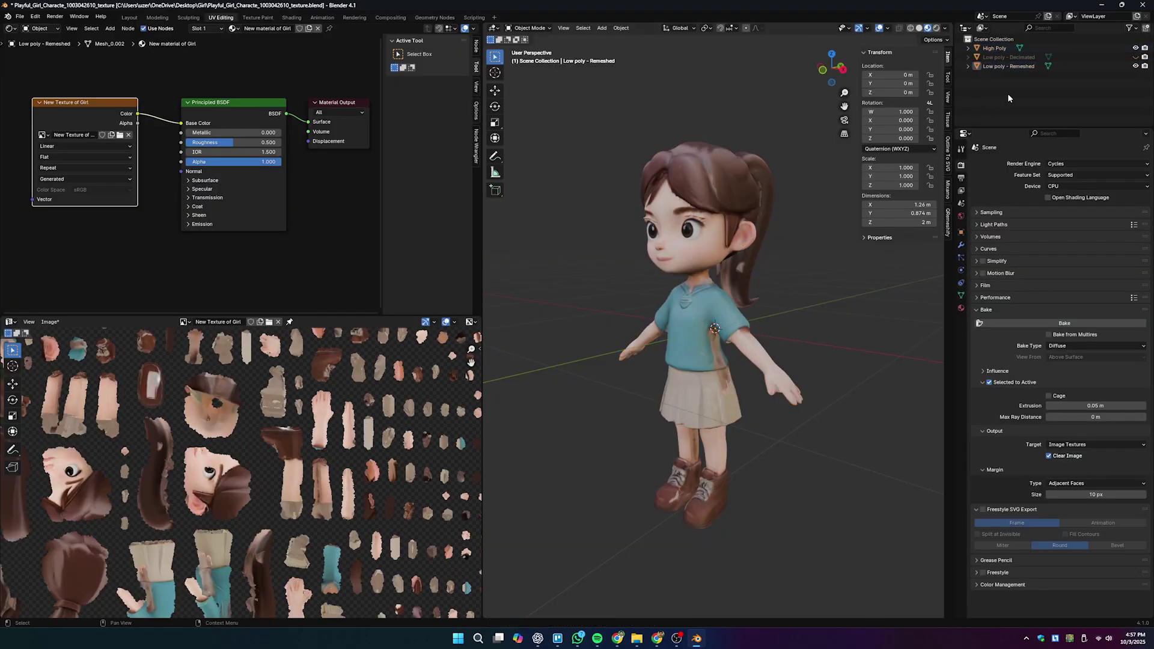
Hide High Poly and inspect the rebaked texture on Low poly - Remeshed from several angles.
click(1135, 48)
middle_drag(739, 397, 796, 338)
click(1005, 66)
middle_drag(606, 377, 852, 464)
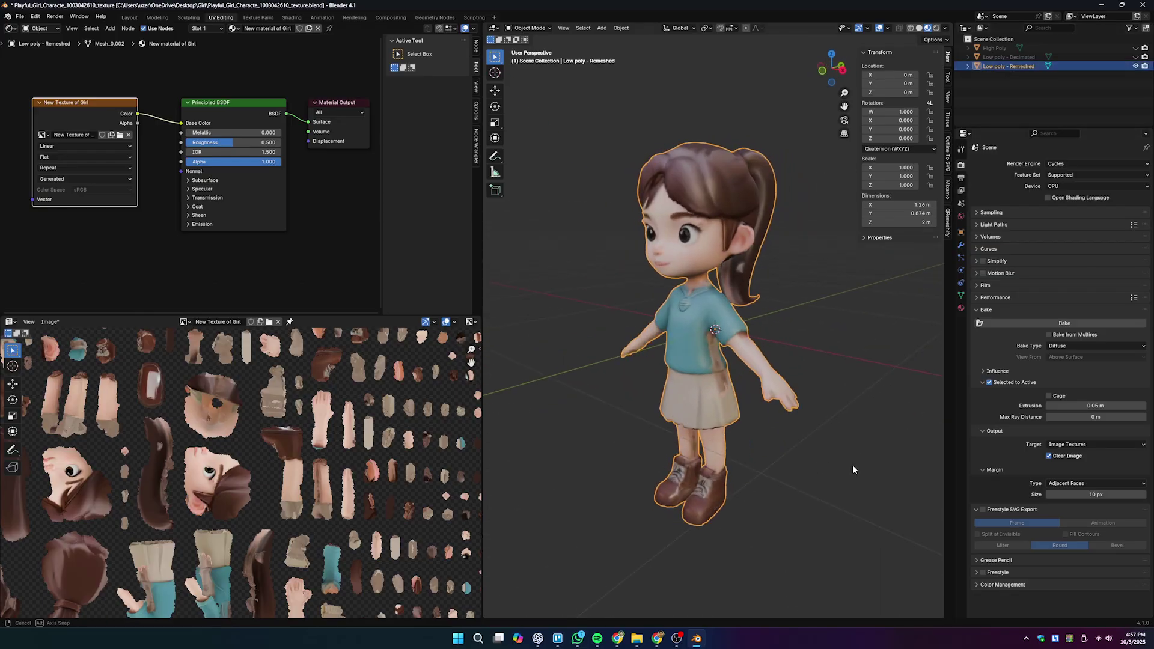
scroll(755, 489, up, 4)
middle_drag(739, 488, 712, 432)
click(749, 475)
scroll(701, 479, down, 2)
scroll(322, 485, down, 1)
scroll(321, 486, down, 2)
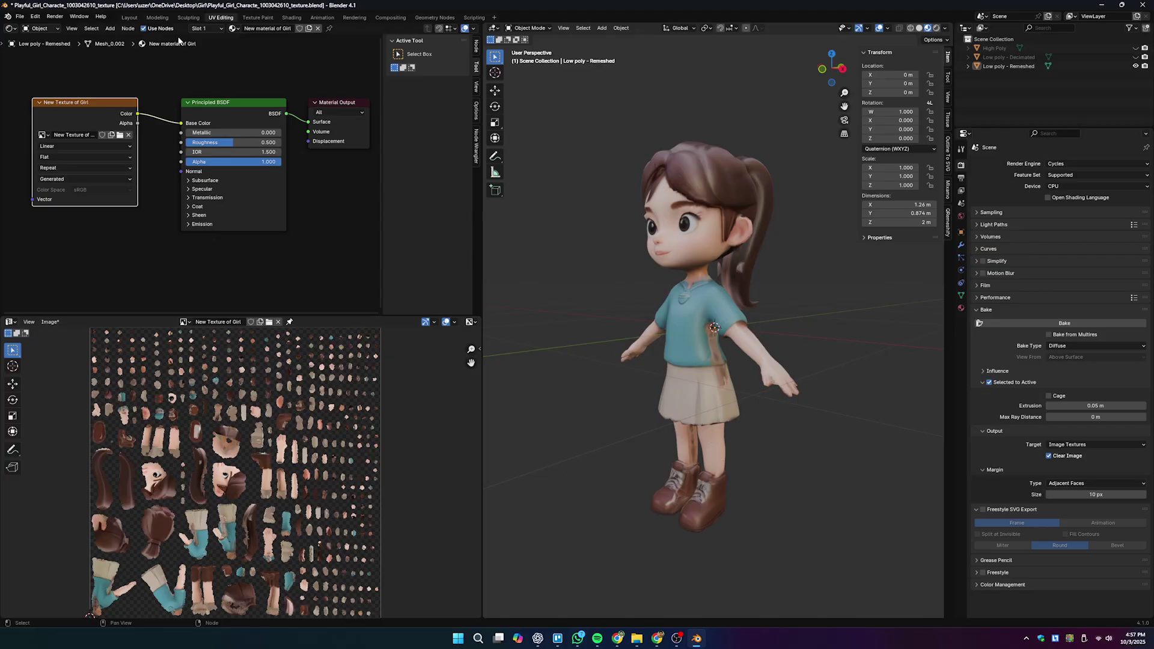
Switch to the Layout workspace and display the wireframe overlay on Low poly - Remeshed to review its topology.
click(131, 17)
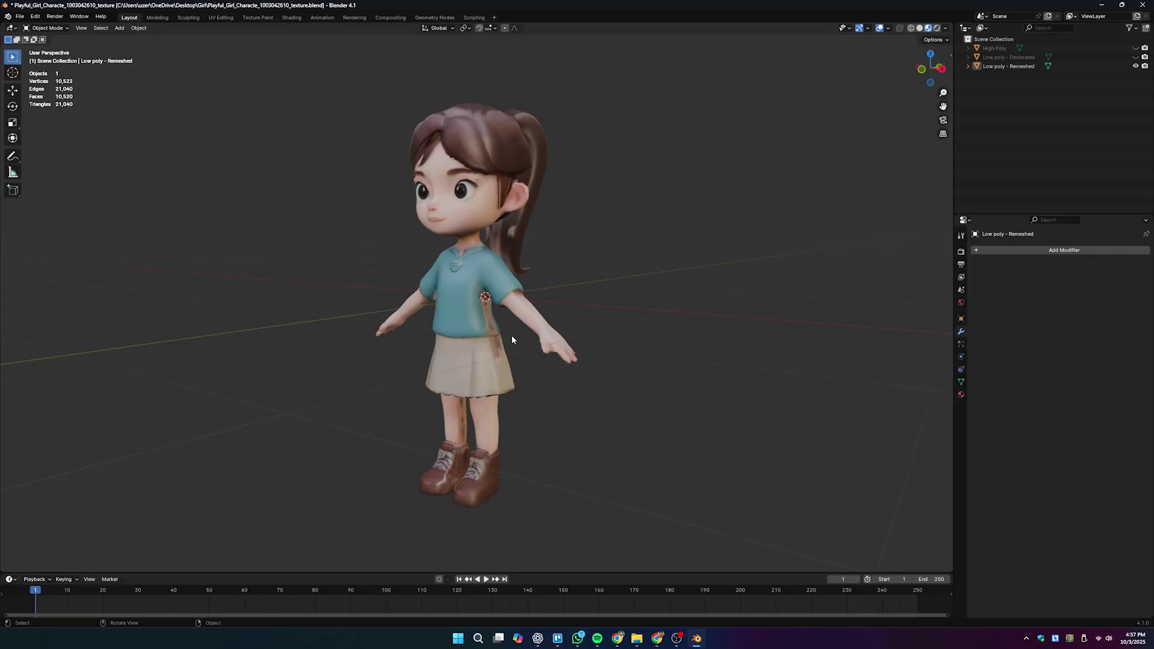
click(888, 29)
click(829, 190)
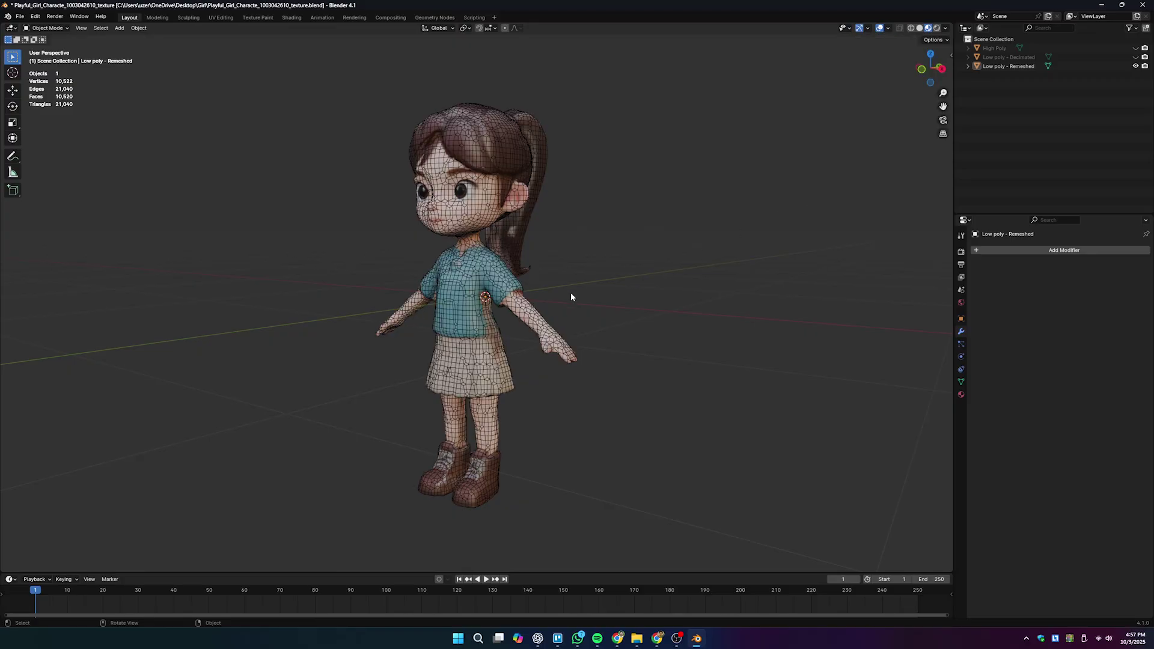
middle_drag(571, 292, 637, 367)
scroll(552, 330, up, 4)
scroll(560, 327, down, 2)
scroll(531, 361, up, 3)
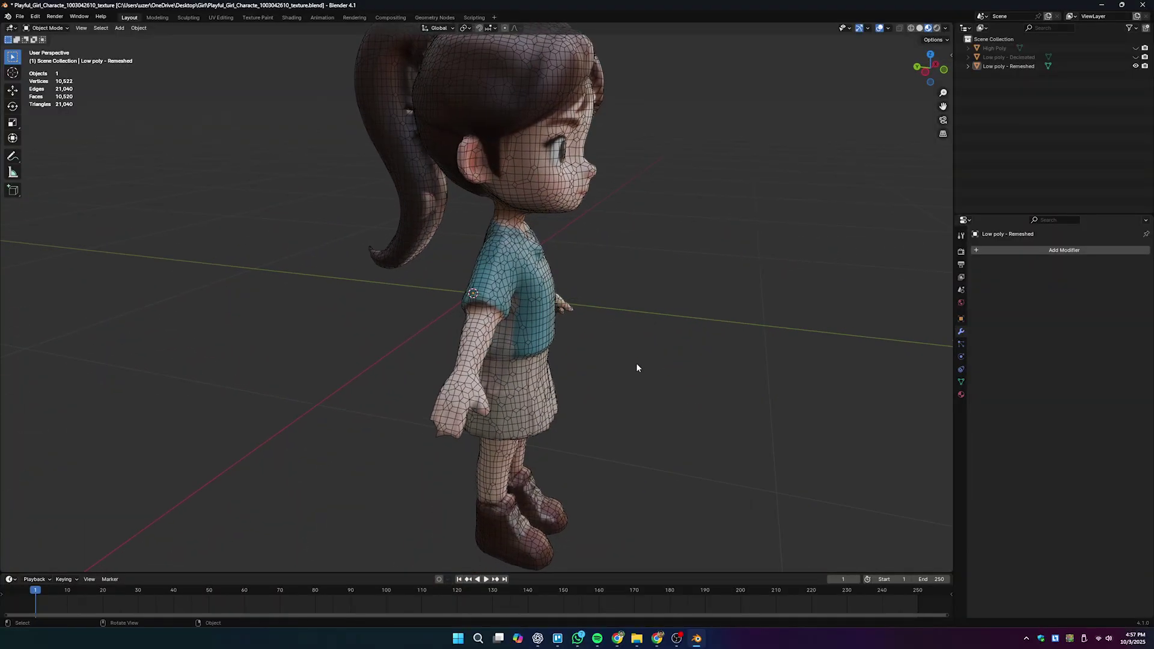
middle_drag(704, 378, 547, 367)
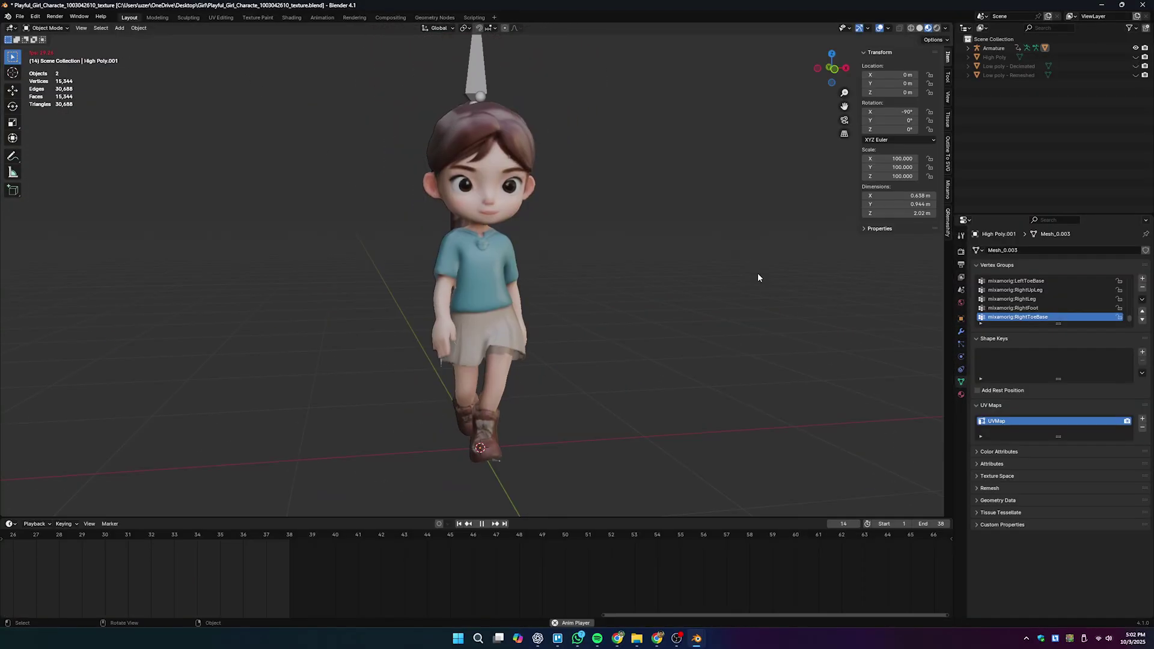
Examine the rigged girl's walking animation from several angles during playback.
scroll(679, 378, down, 2)
middle_drag(680, 379, 571, 425)
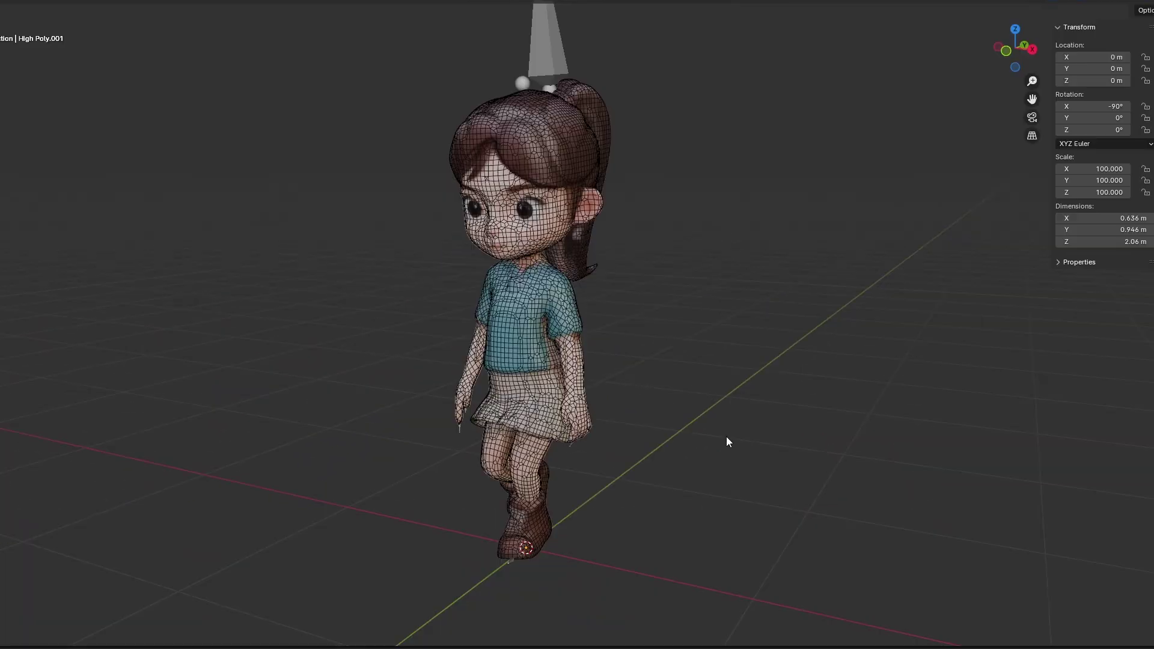
middle_drag(617, 362, 663, 352)
scroll(759, 433, down, 2)
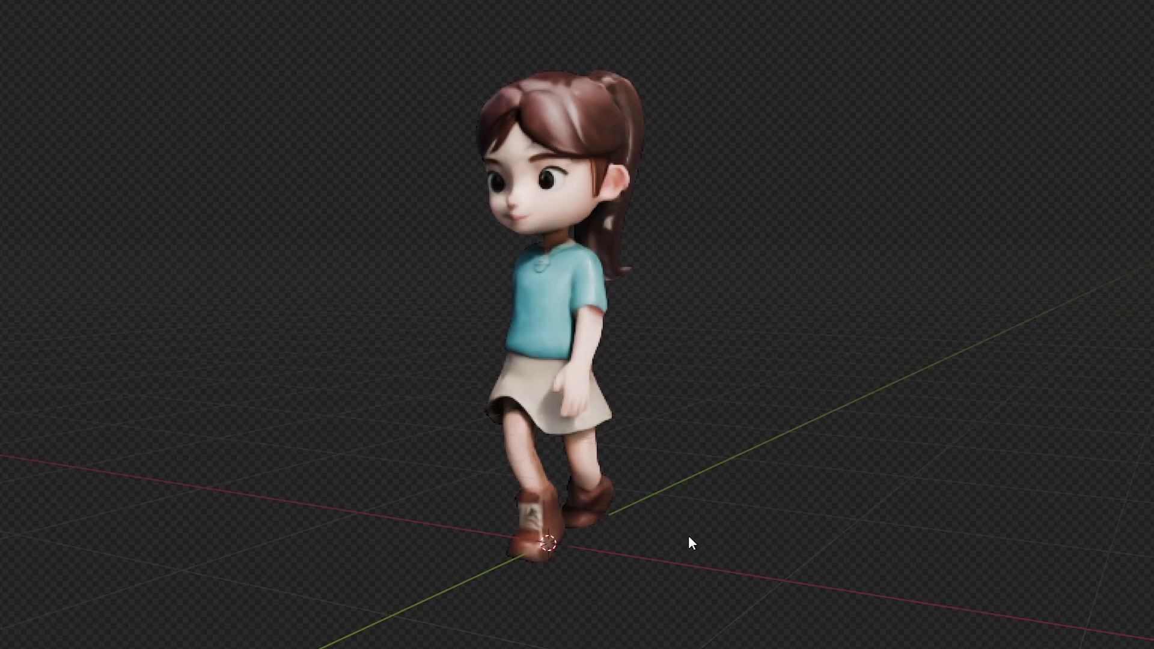